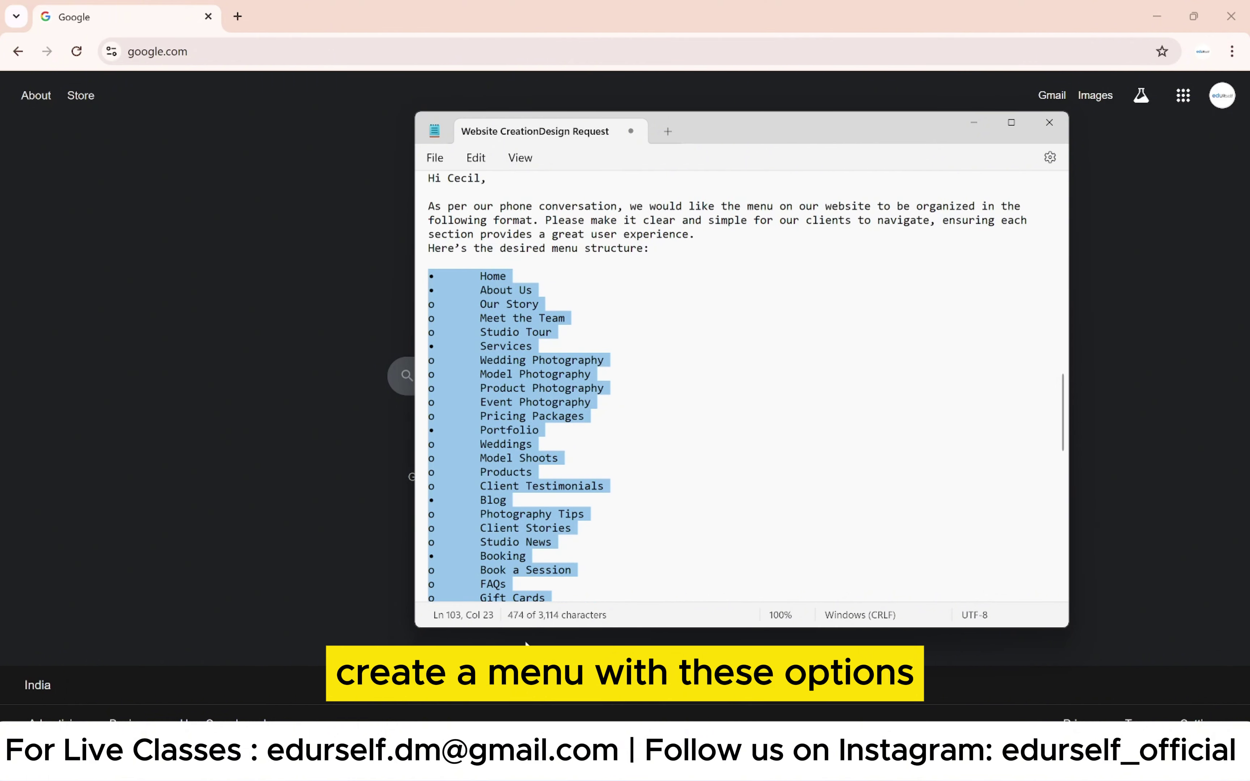
left_click(310, 223)
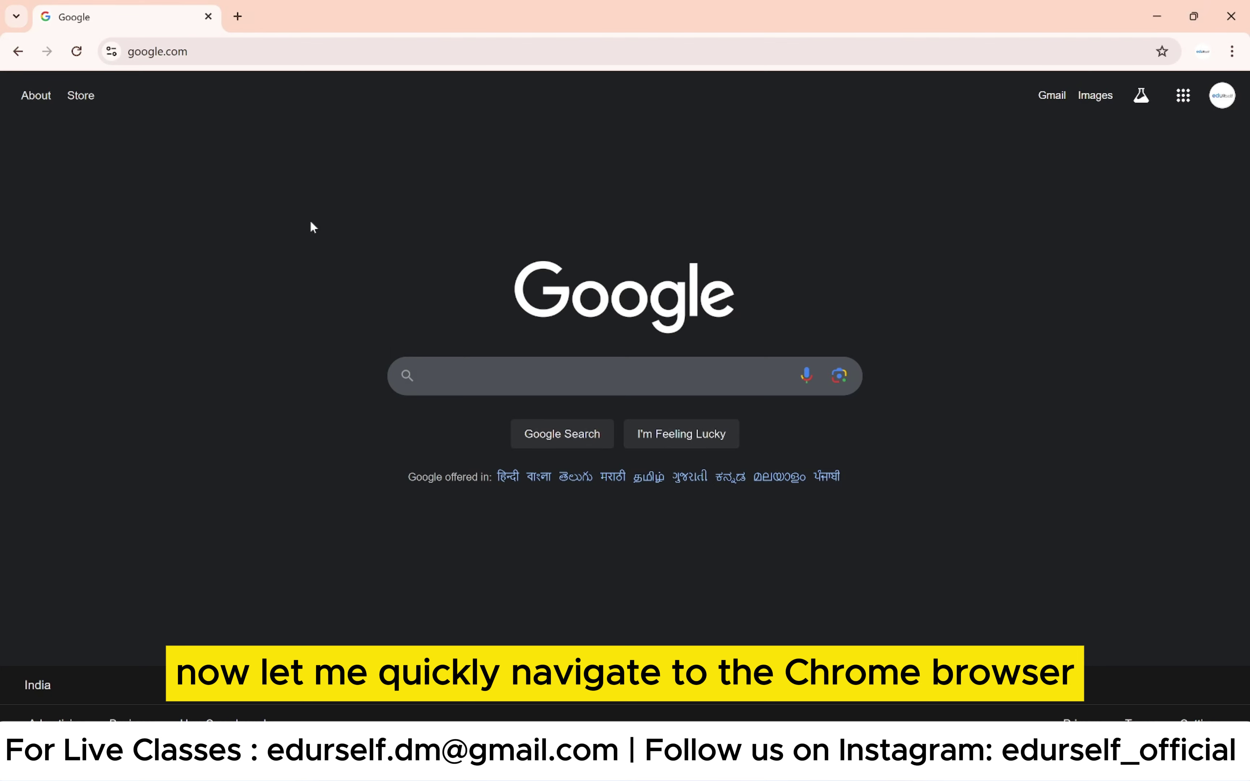
left_click(258, 51)
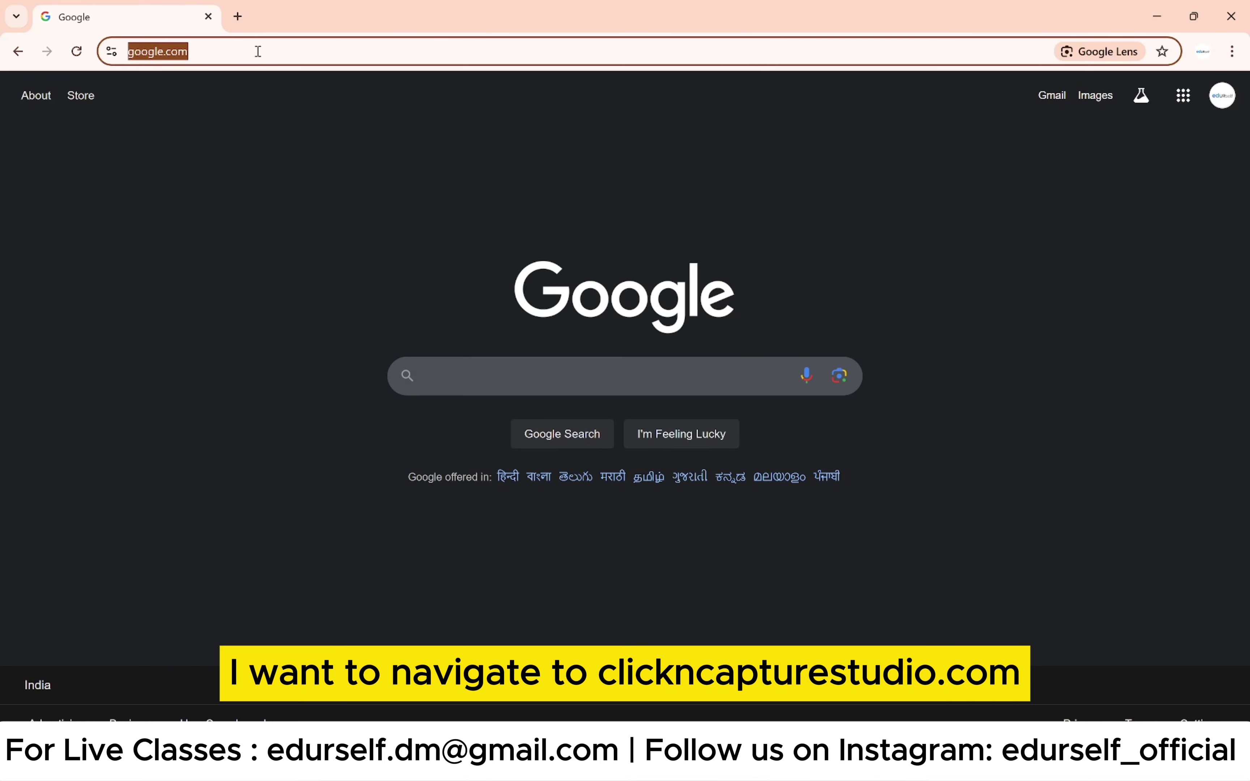
type("https://clickncapturestudio.com/")
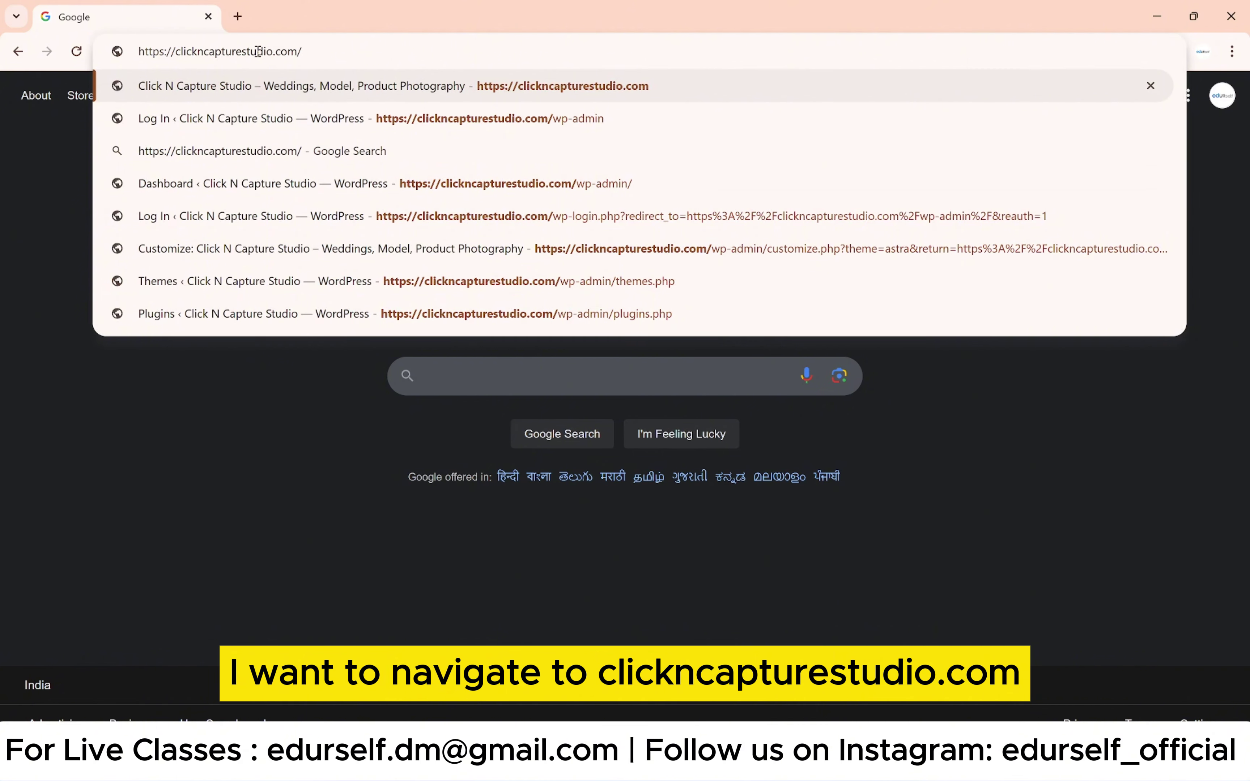
key("Return")
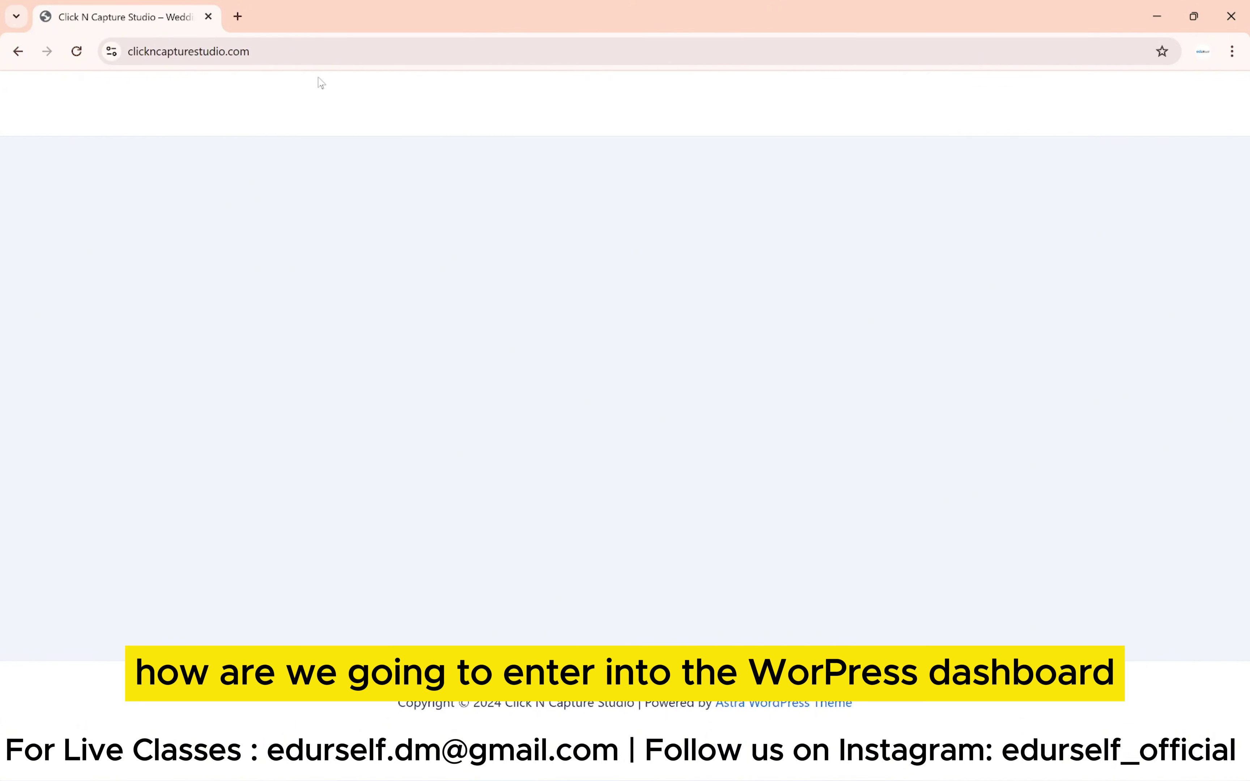
Step: Open the site's /wp-admin address and log in to the WordPress dashboard with the prefilled credentials
left_click(303, 57)
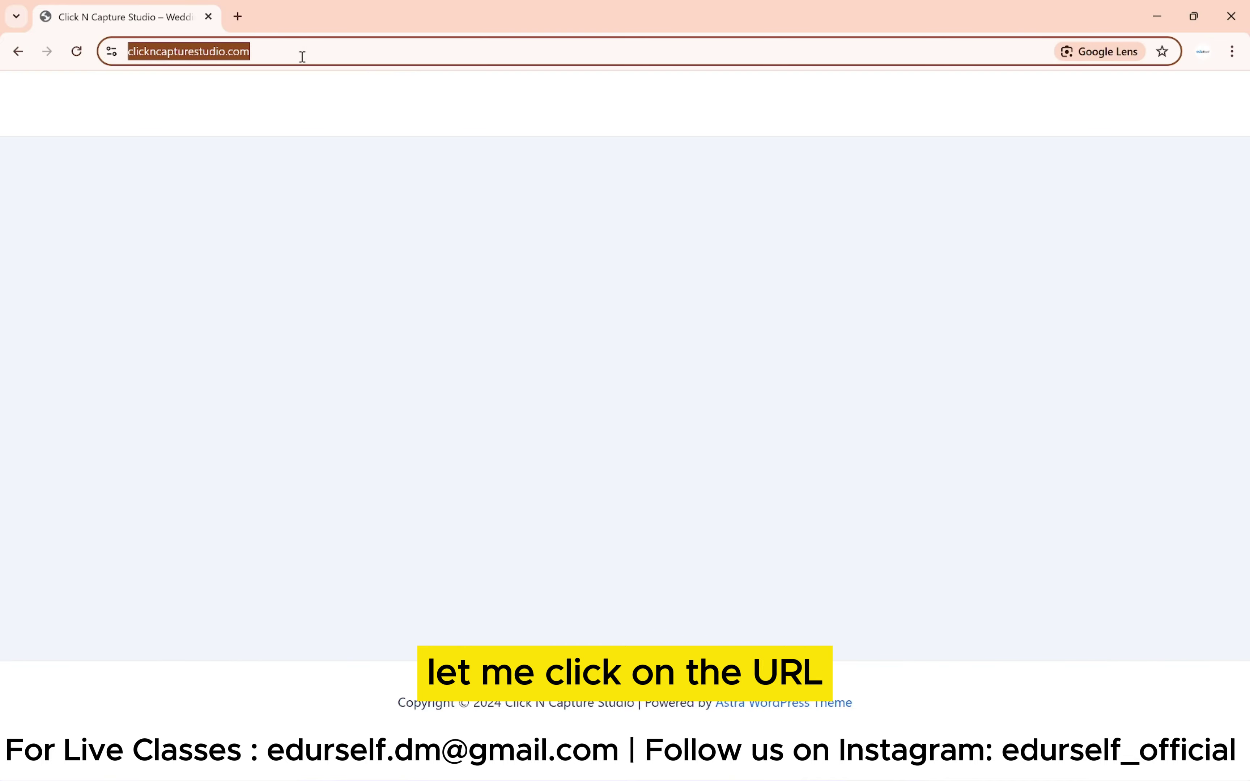
left_click(302, 57)
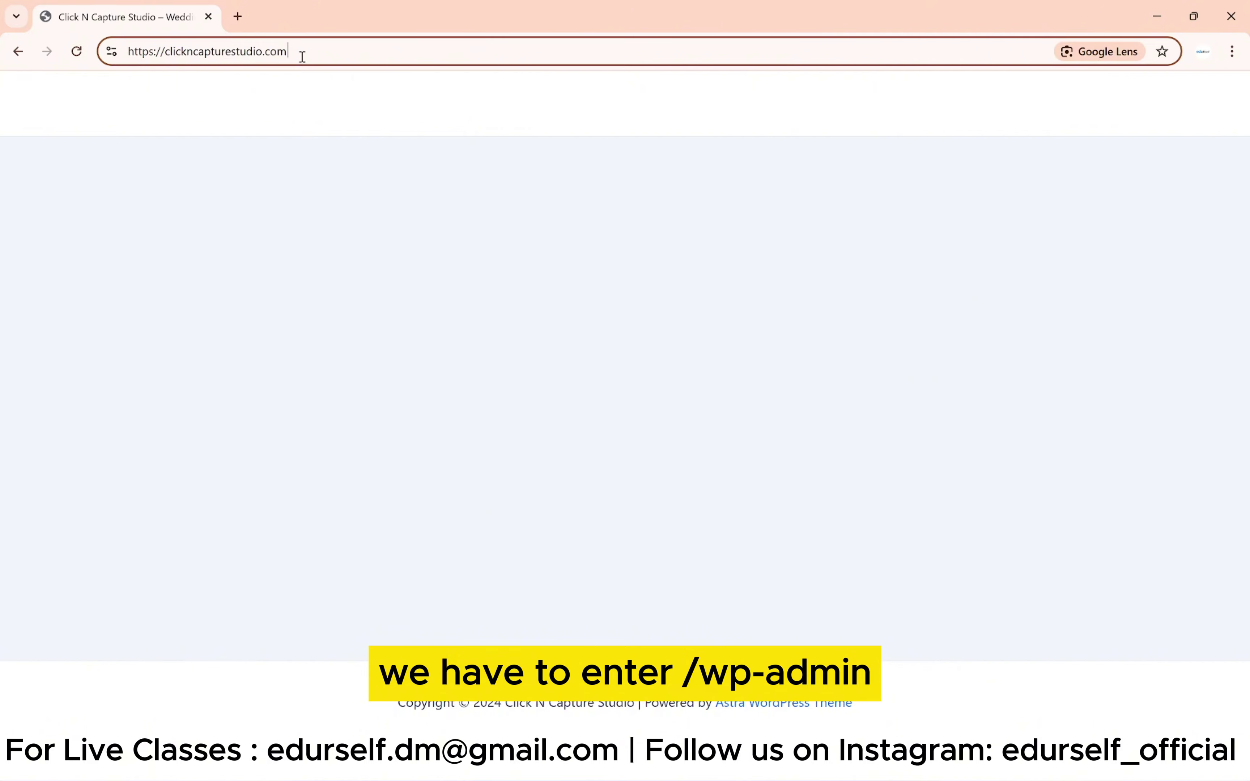
type("/")
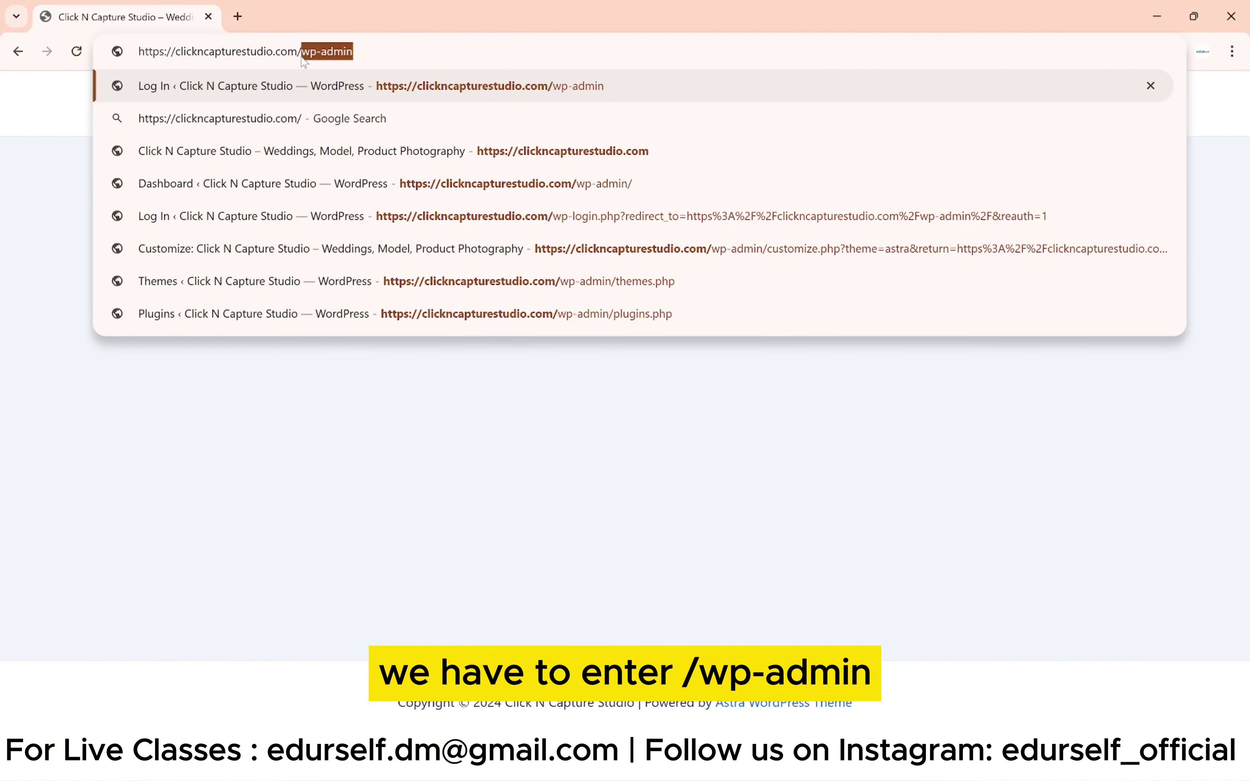
type("wp-admi")
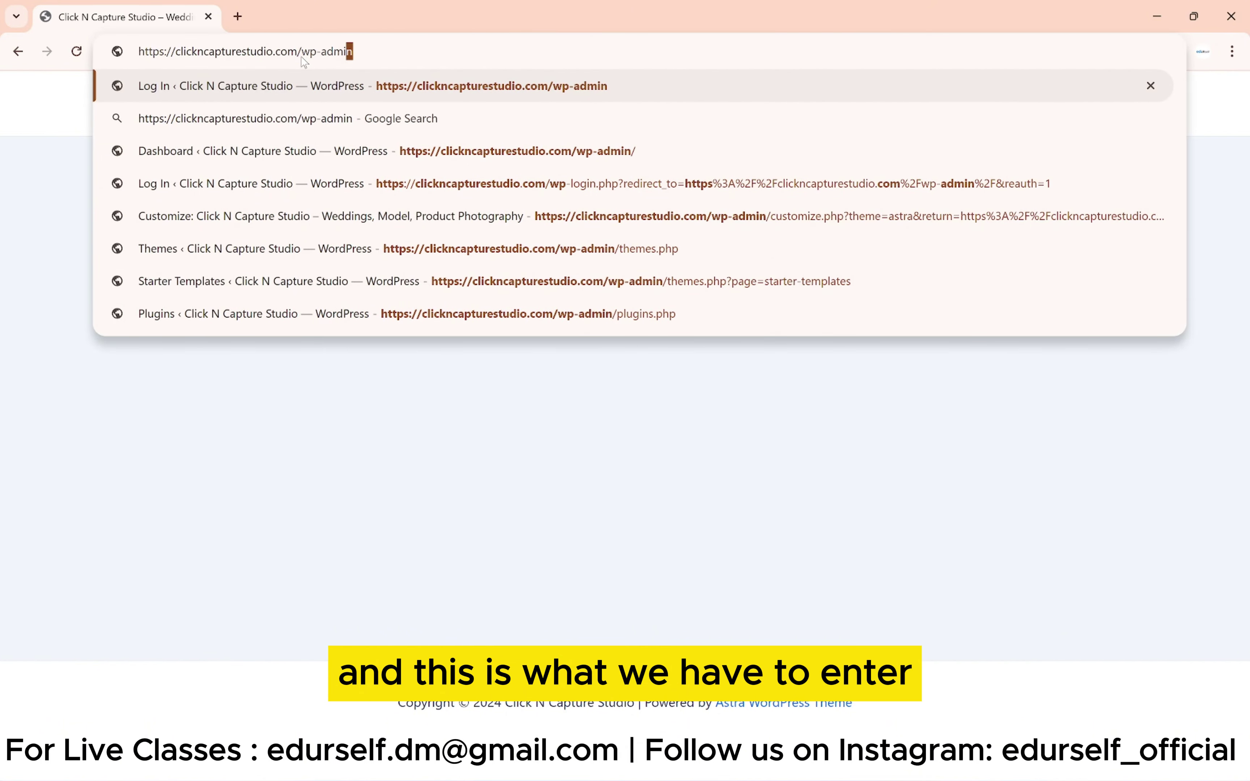
key("shift+Left")
key("shift+Left")
key("shift+Left")
key("shift+Left")
key("shift+Left")
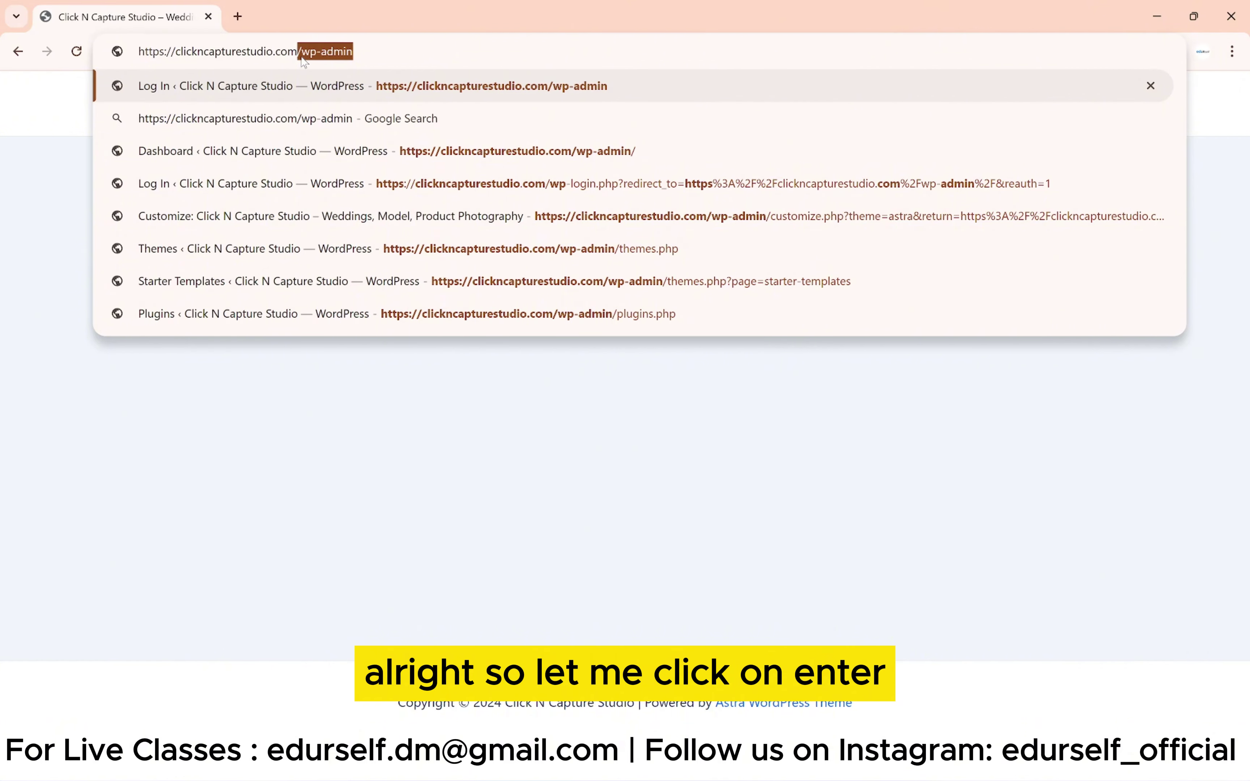
key("Return")
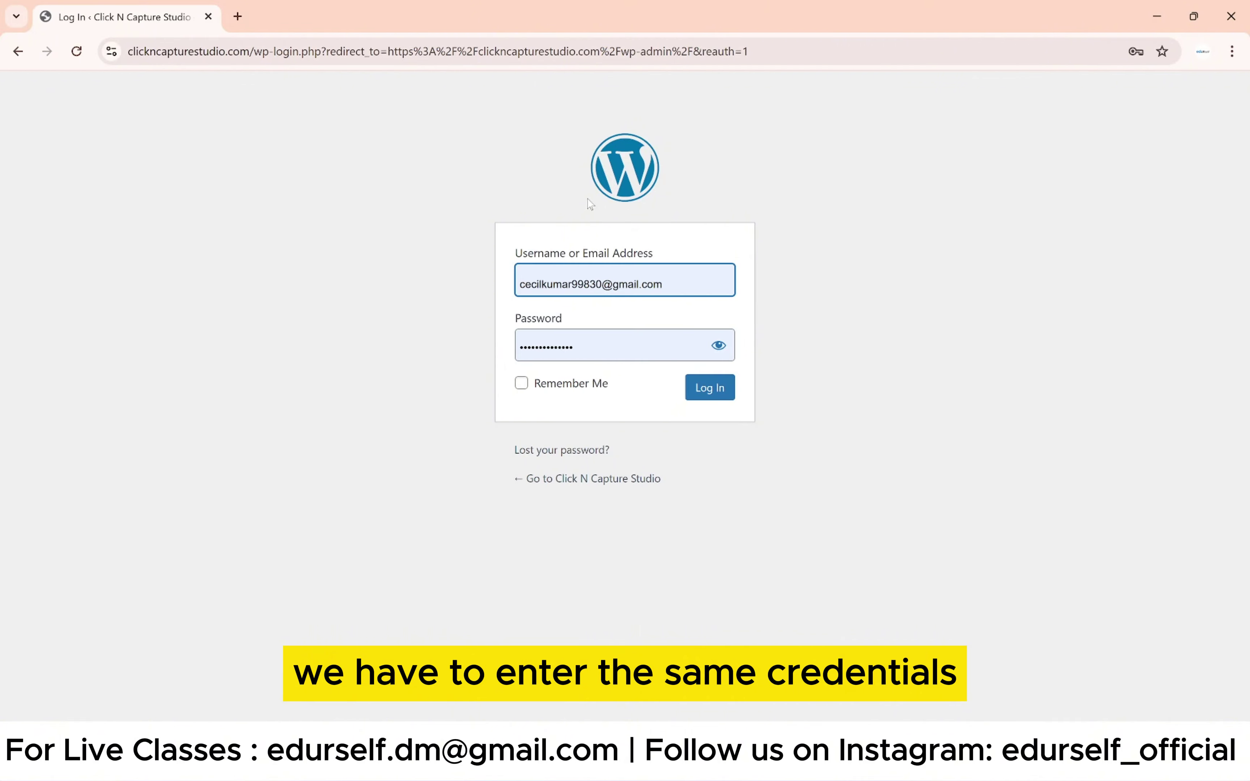
left_click(709, 390)
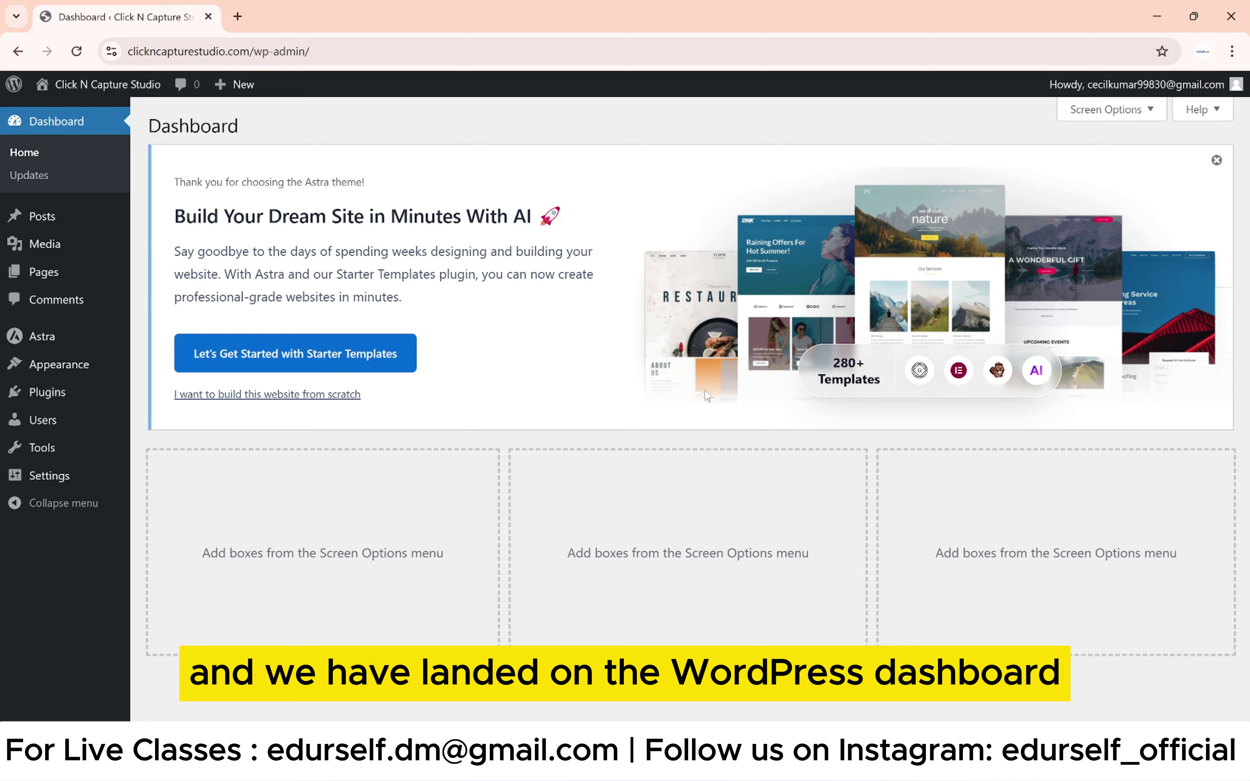
Step: Switch to the Notepad design request and review the desired menu structure, including the Home and Product Photography entries
key("alt+Tab")
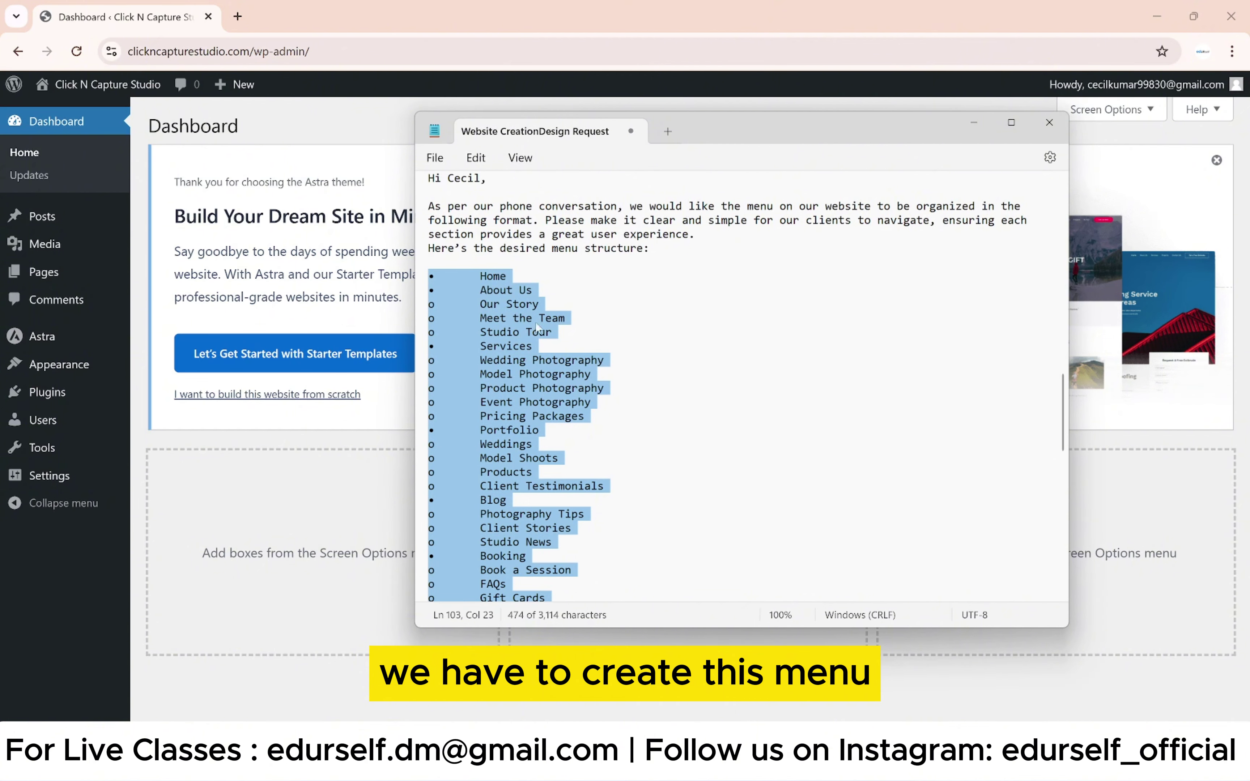
left_click(491, 303)
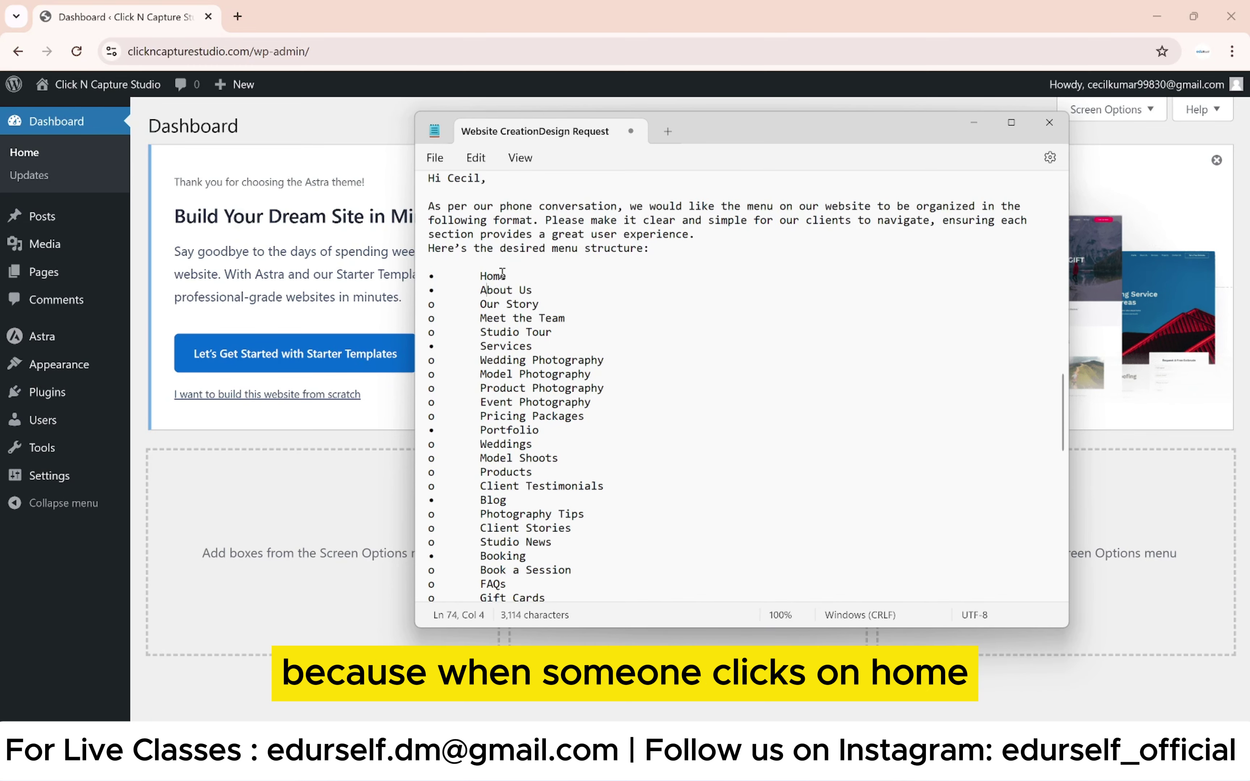
left_click_drag(479, 276, 513, 281)
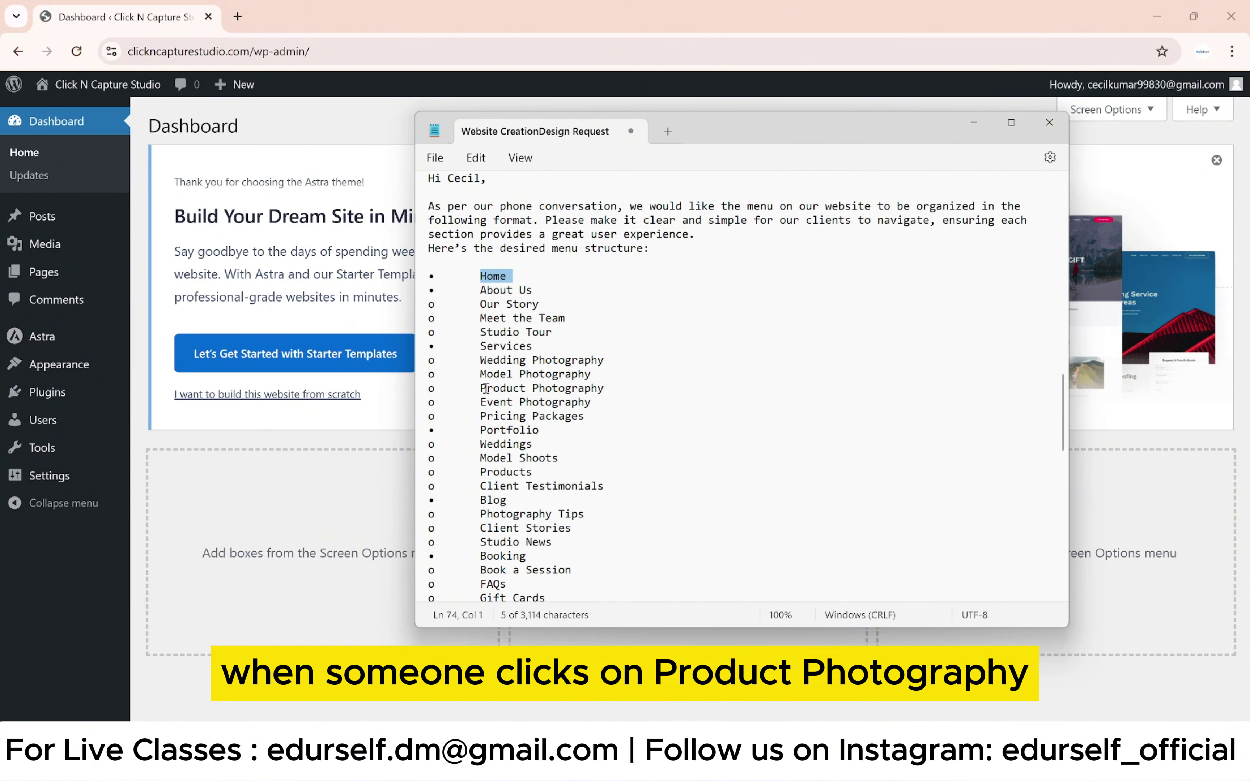
left_click_drag(487, 388, 635, 398)
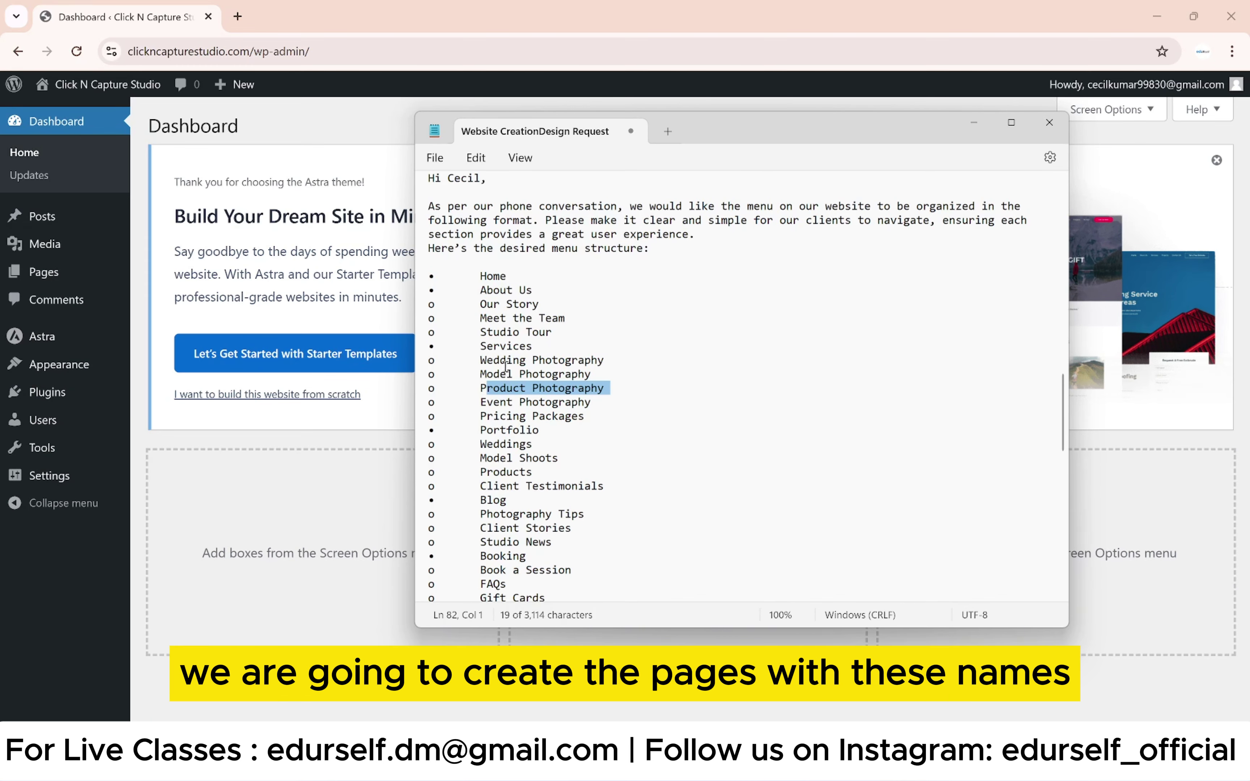
scroll(560, 376, "down", 1)
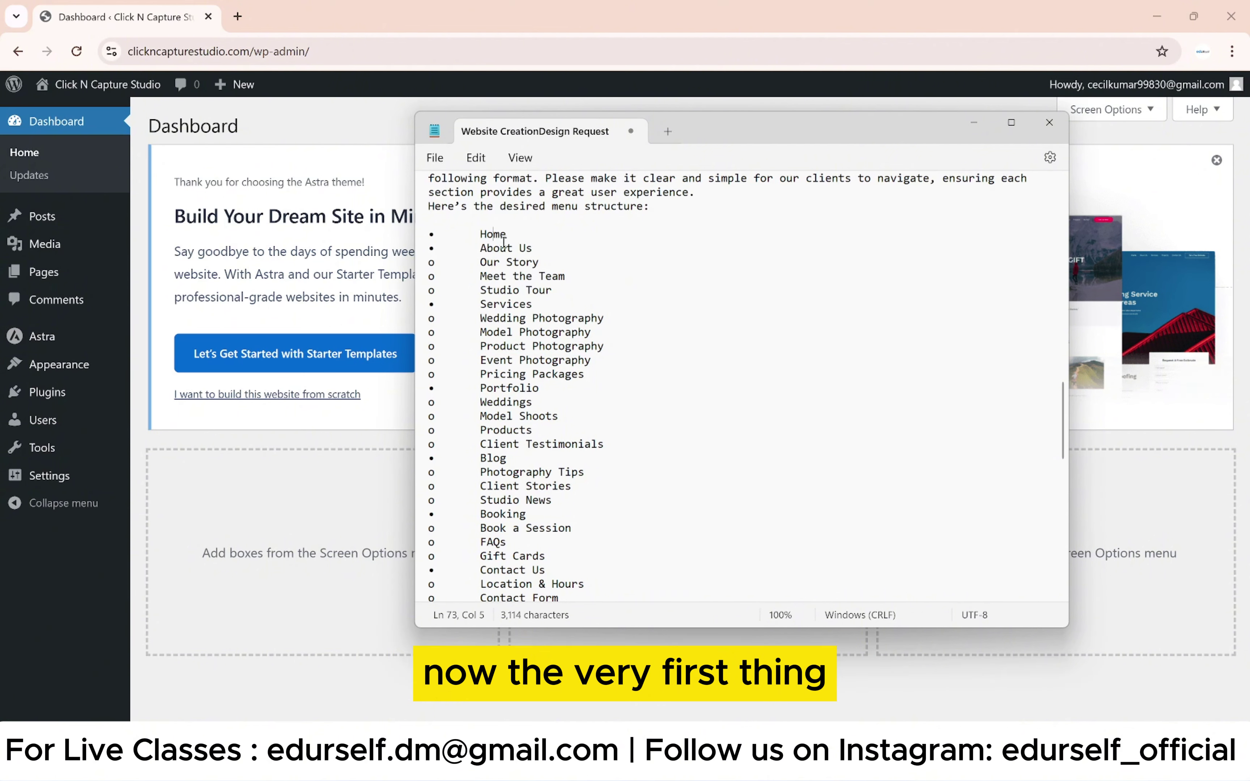
Step: Take the name Home from the menu list, add a new WordPress page with the title "Home" and publish it
double_click(496, 235)
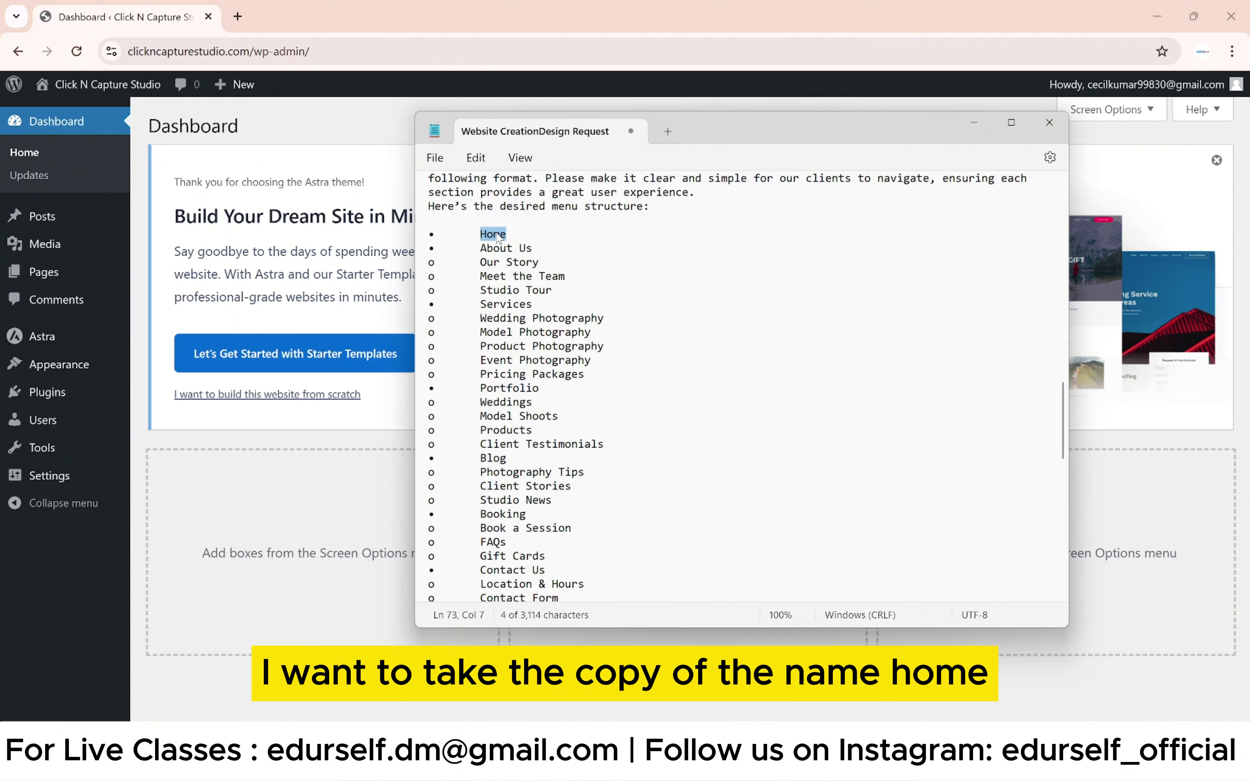
left_click(142, 222)
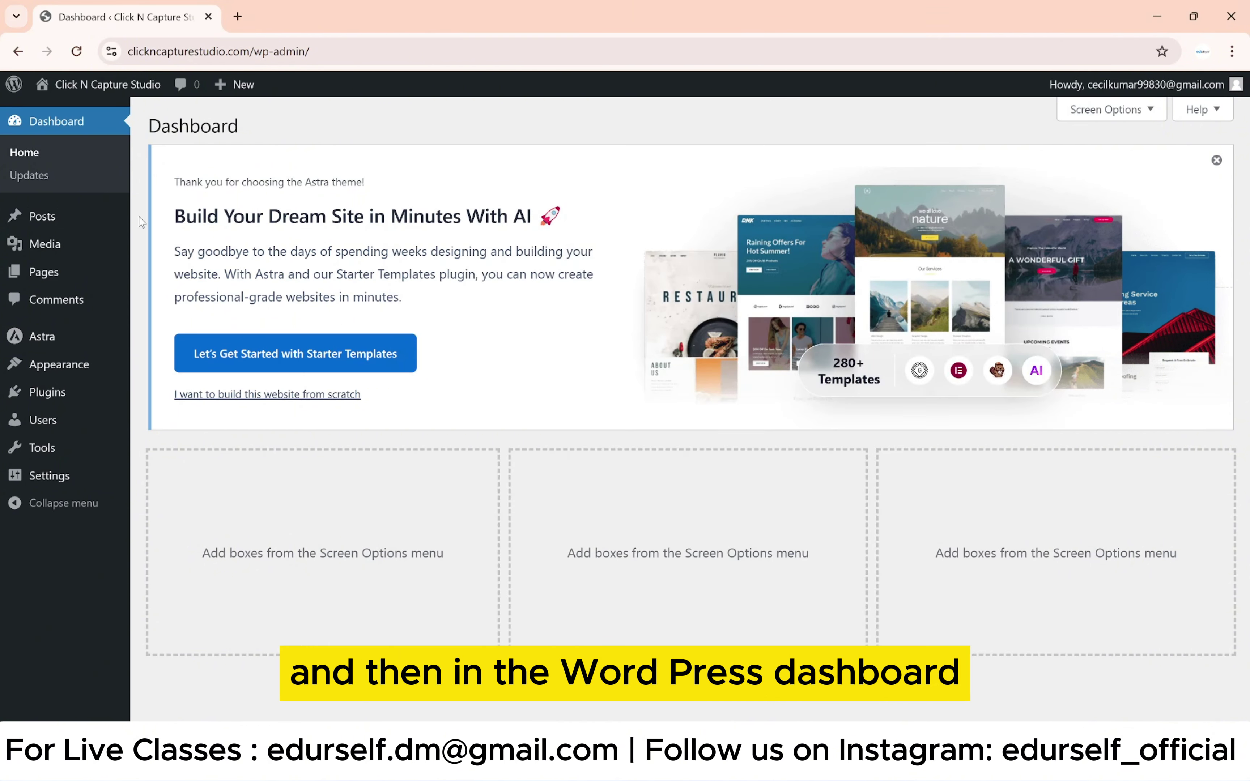
left_click(36, 284)
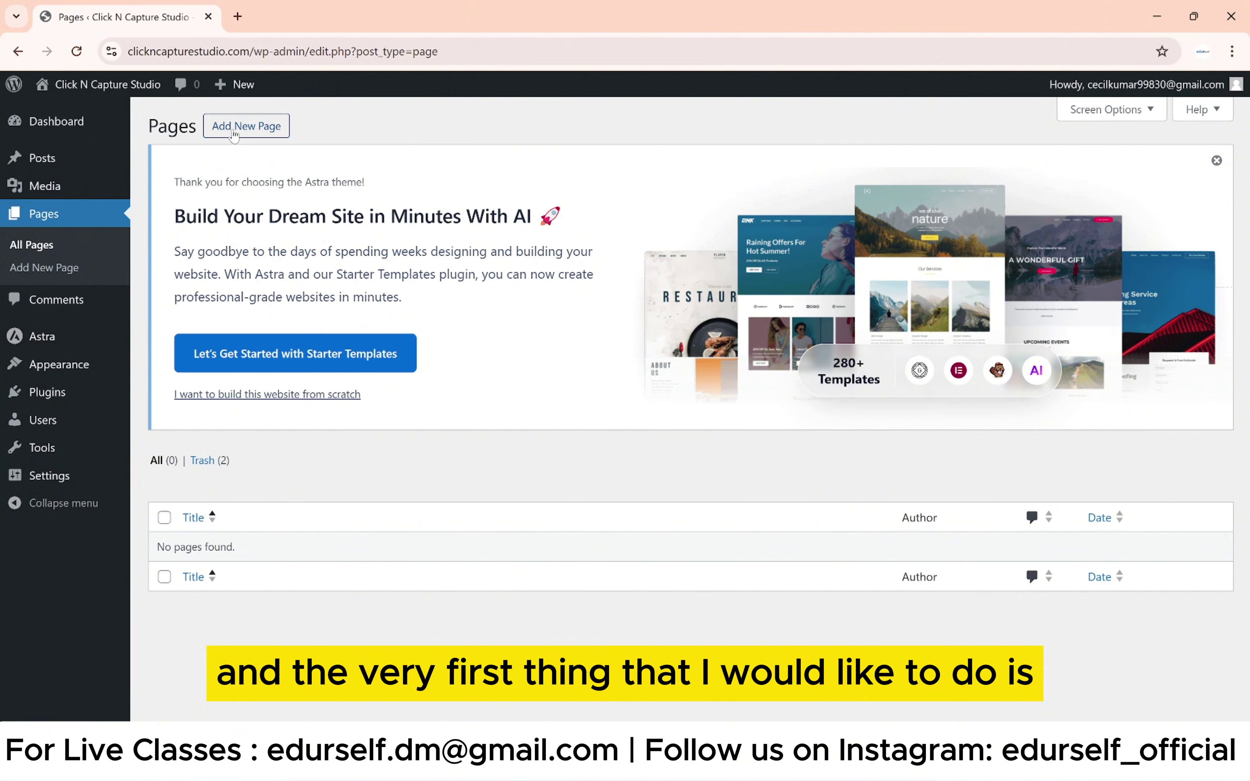
left_click(234, 127)
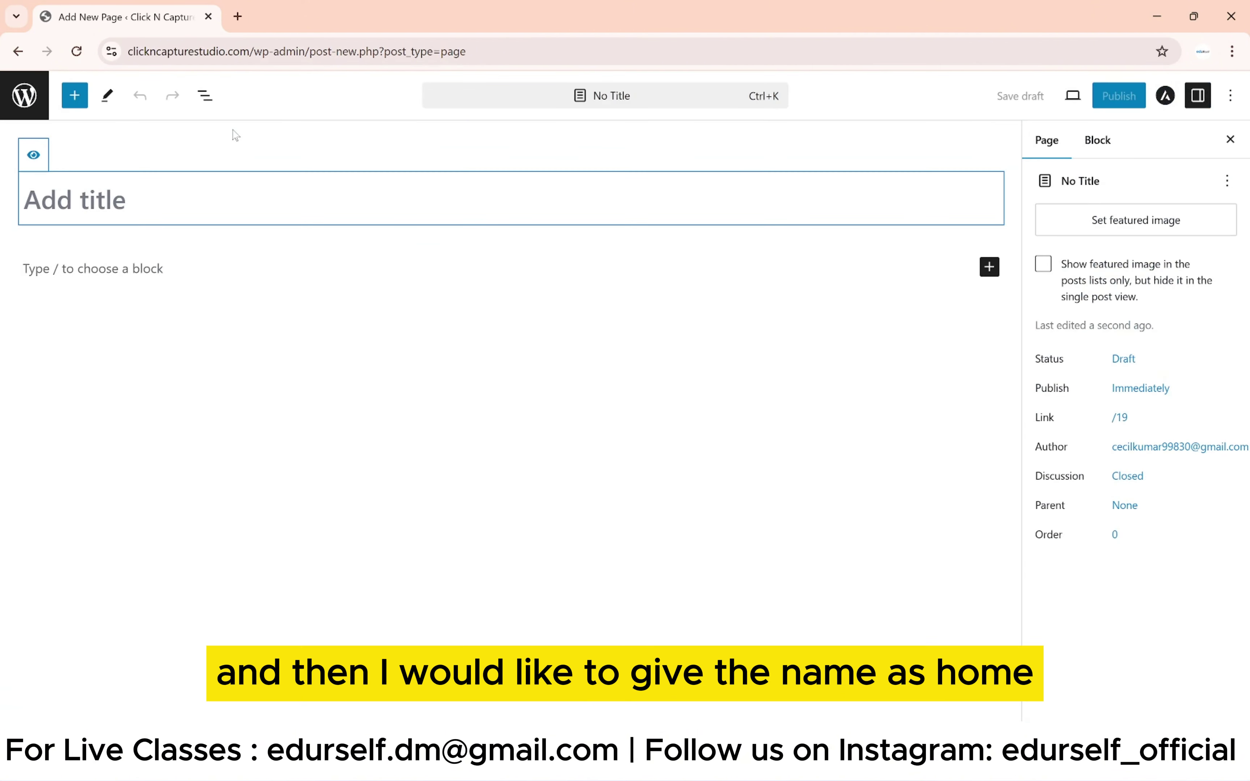
type("Home")
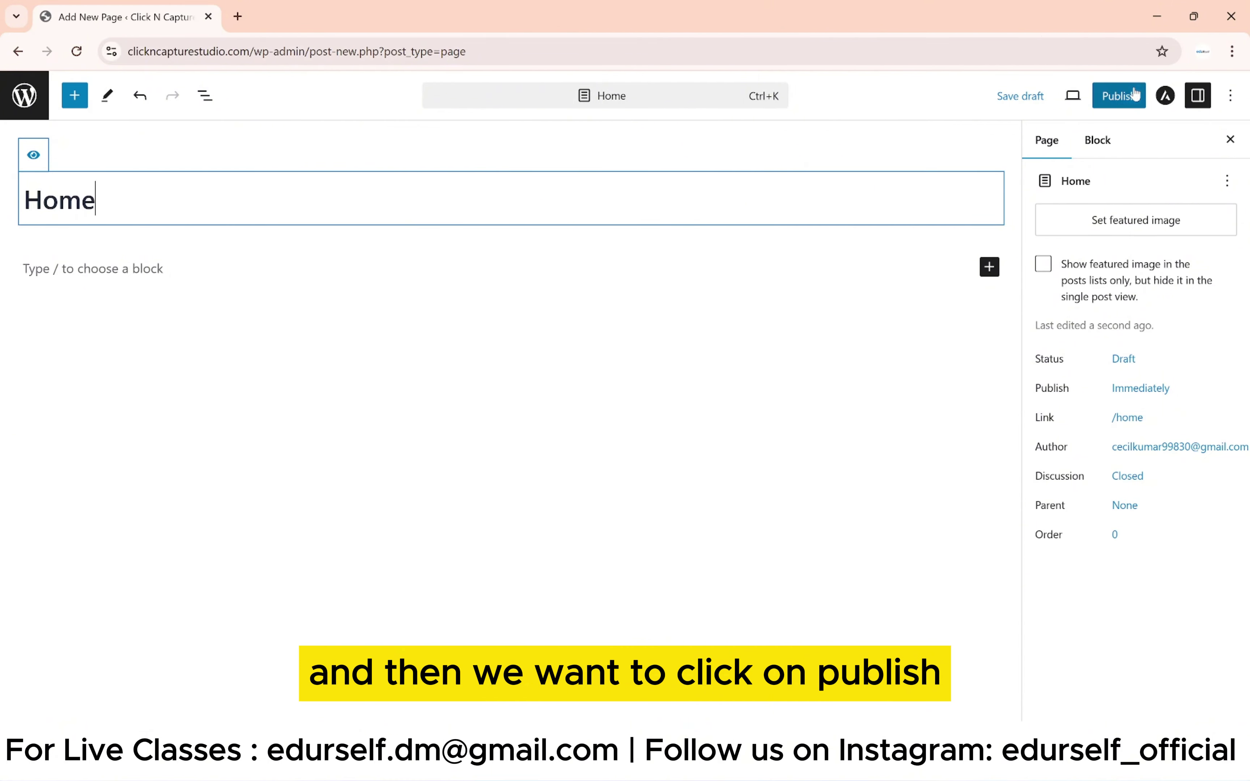
left_click(1119, 96)
left_click(1119, 96)
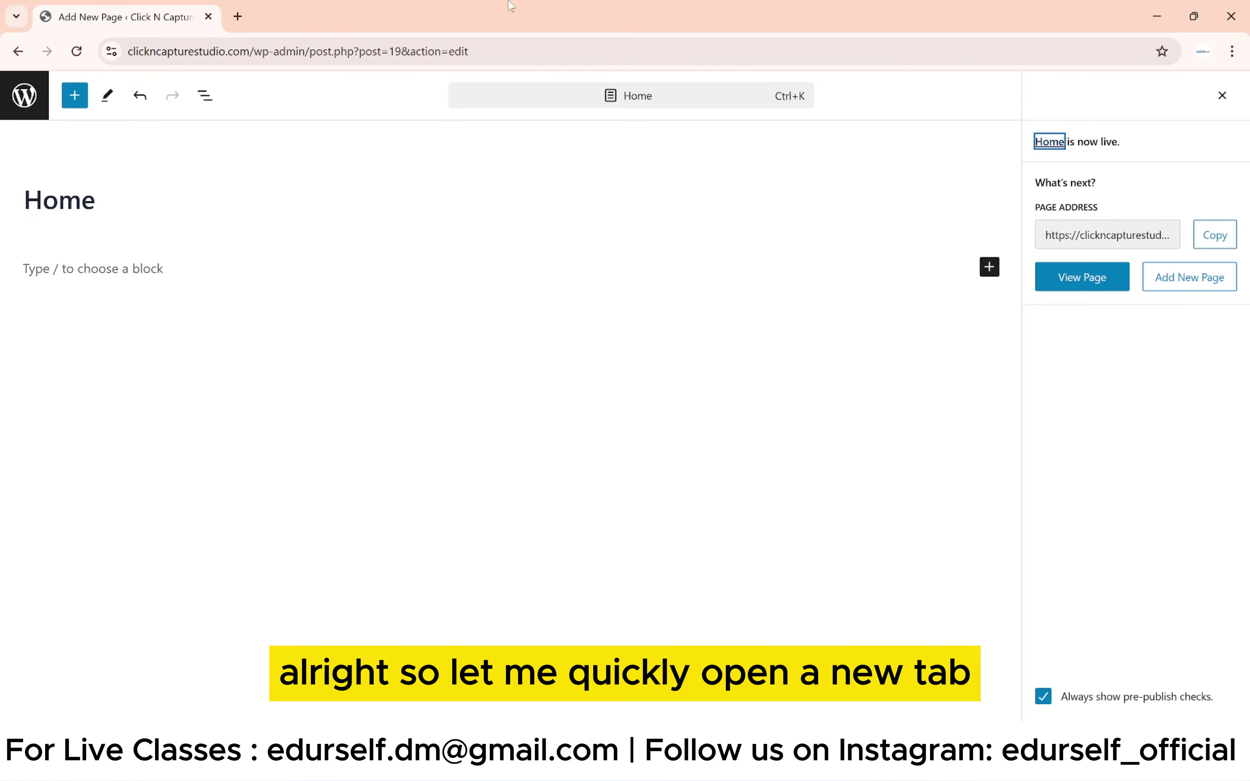
Step: Check the Home menu link on clickncapturestudio.com in a separate browser tab, and close that tab
key("ctrl+t")
type("clickncapturestudio.com")
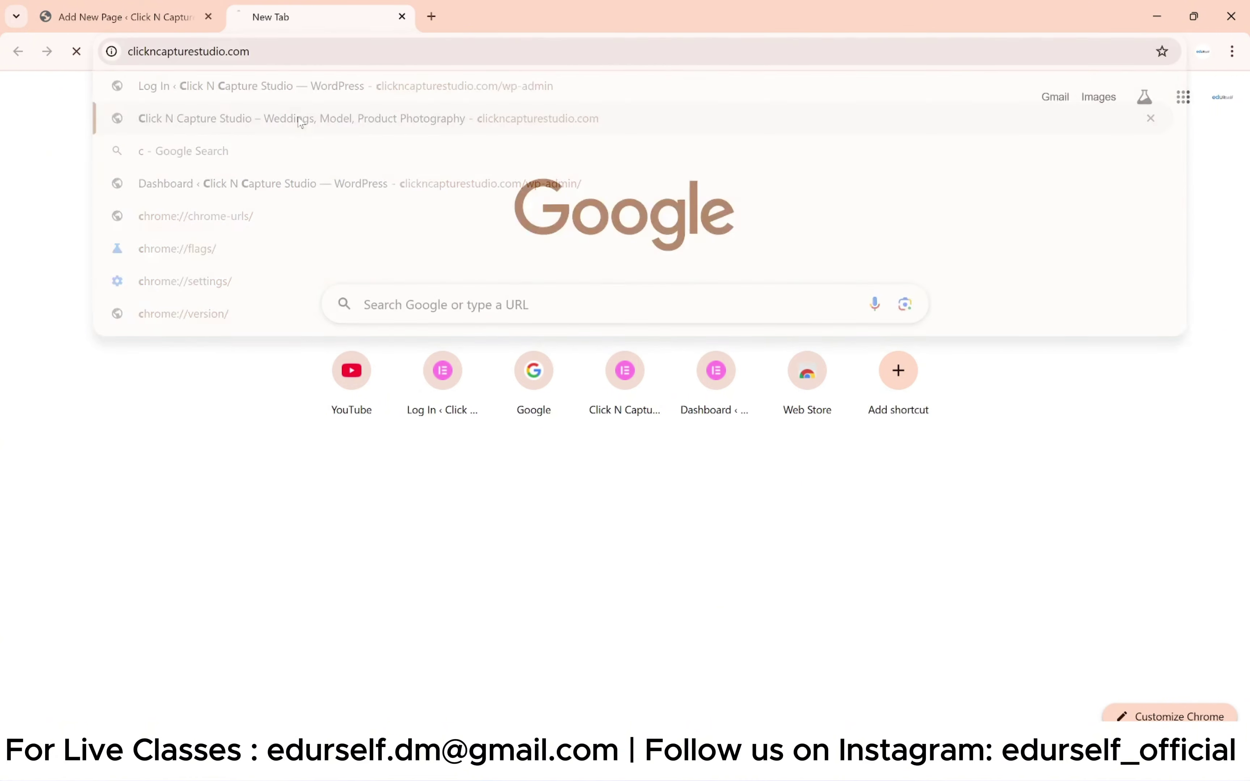
left_click(301, 119)
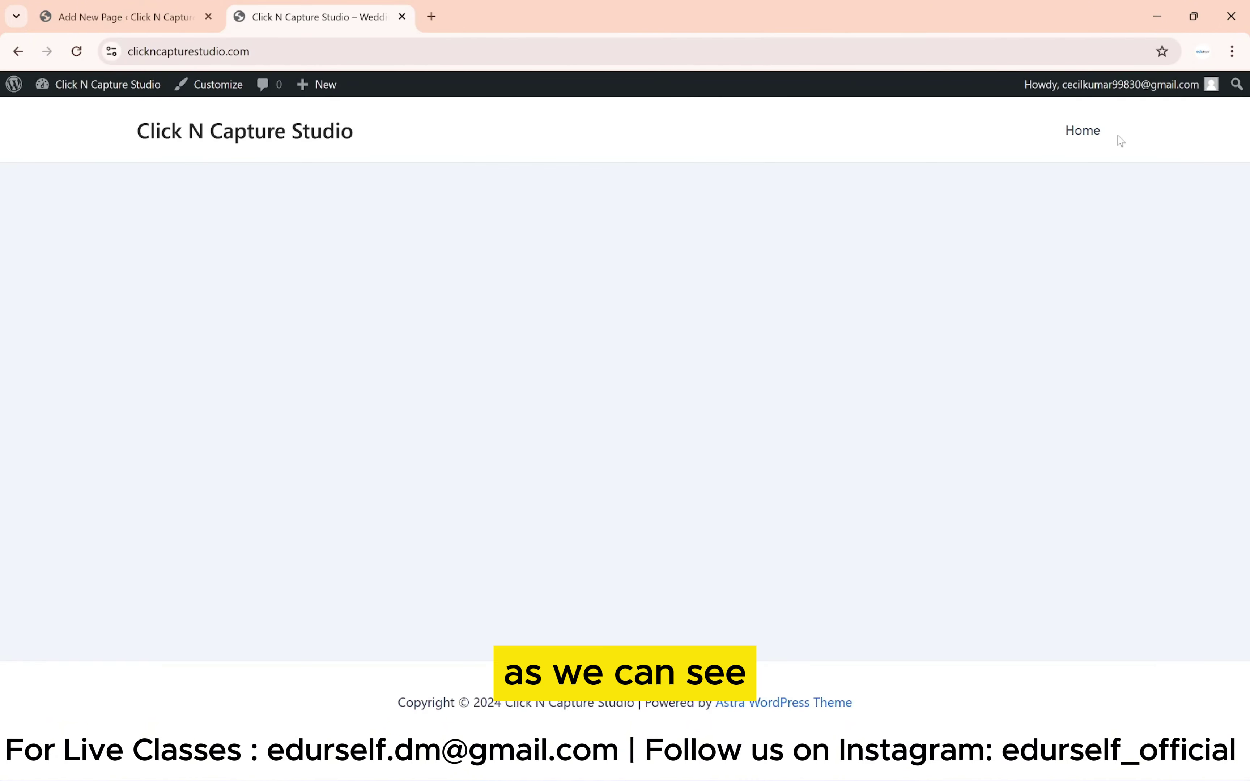
left_click(1090, 138)
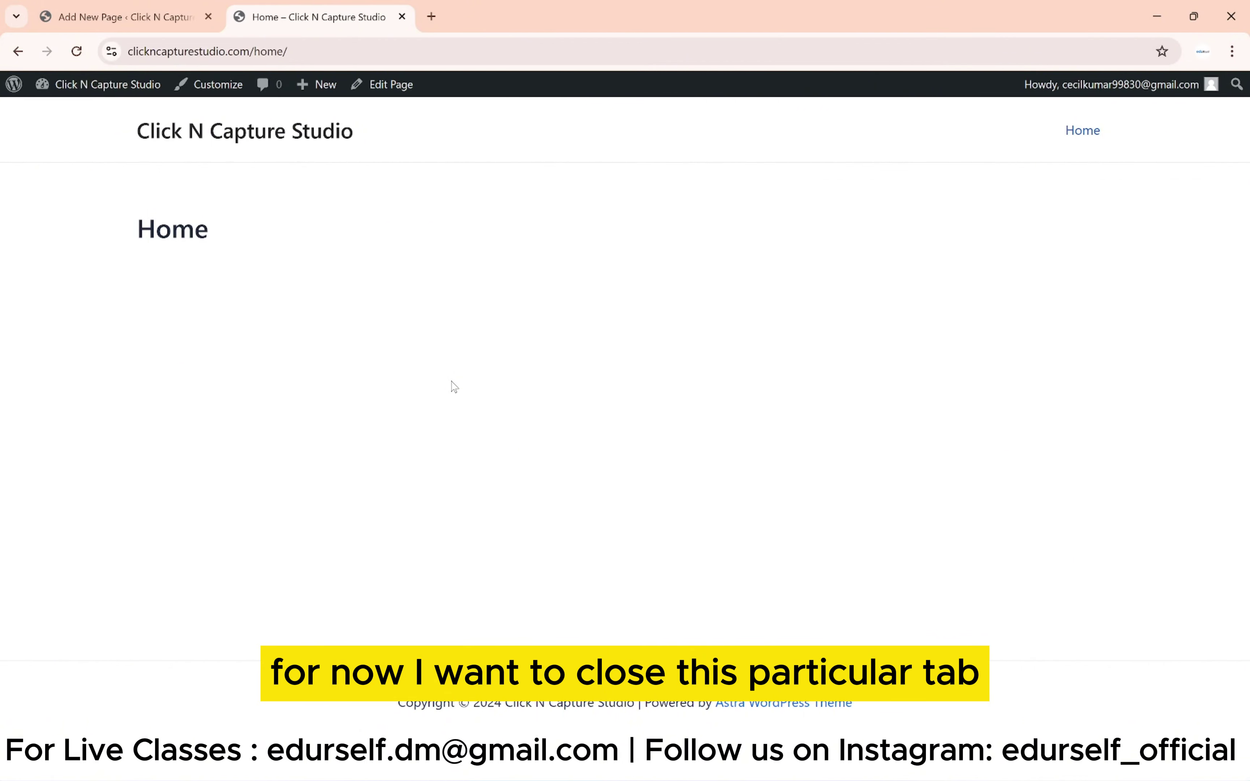
key("ctrl+w")
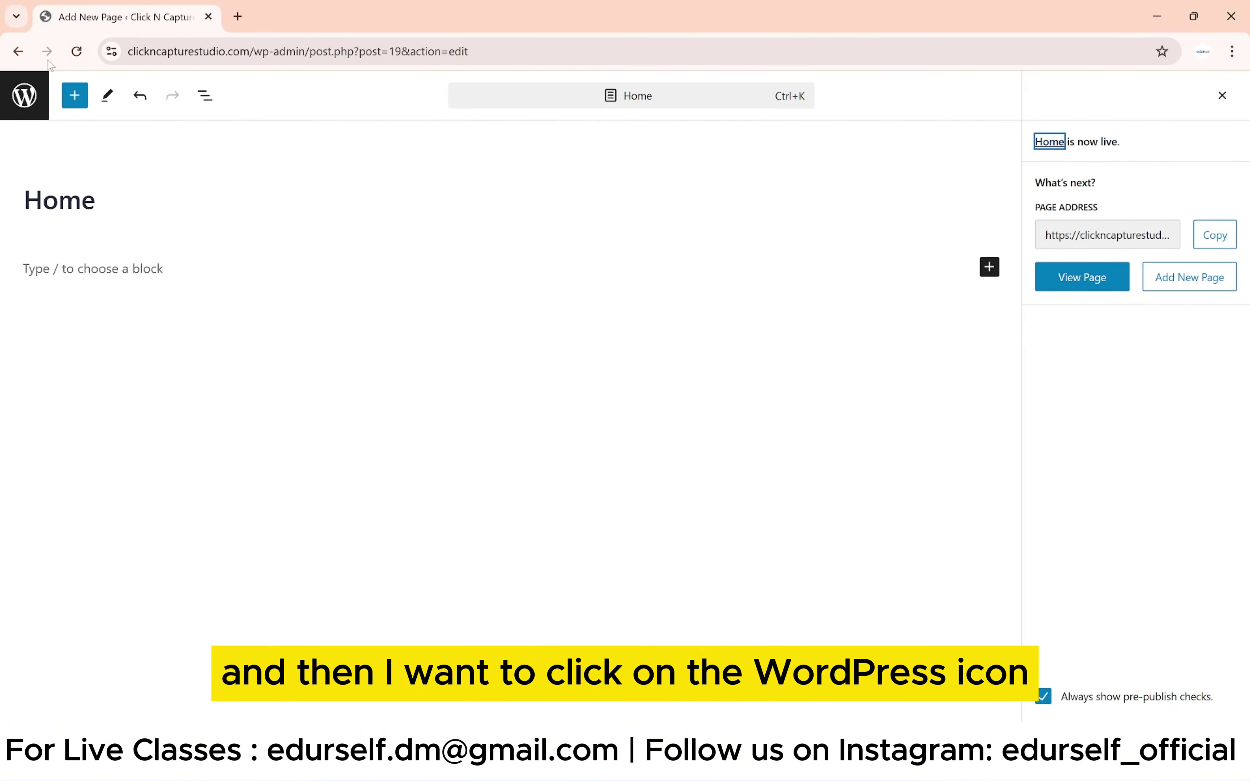
Step: Add another WordPress page titled "About Us", copying the name from the Notepad menu list, and publish it
left_click(26, 93)
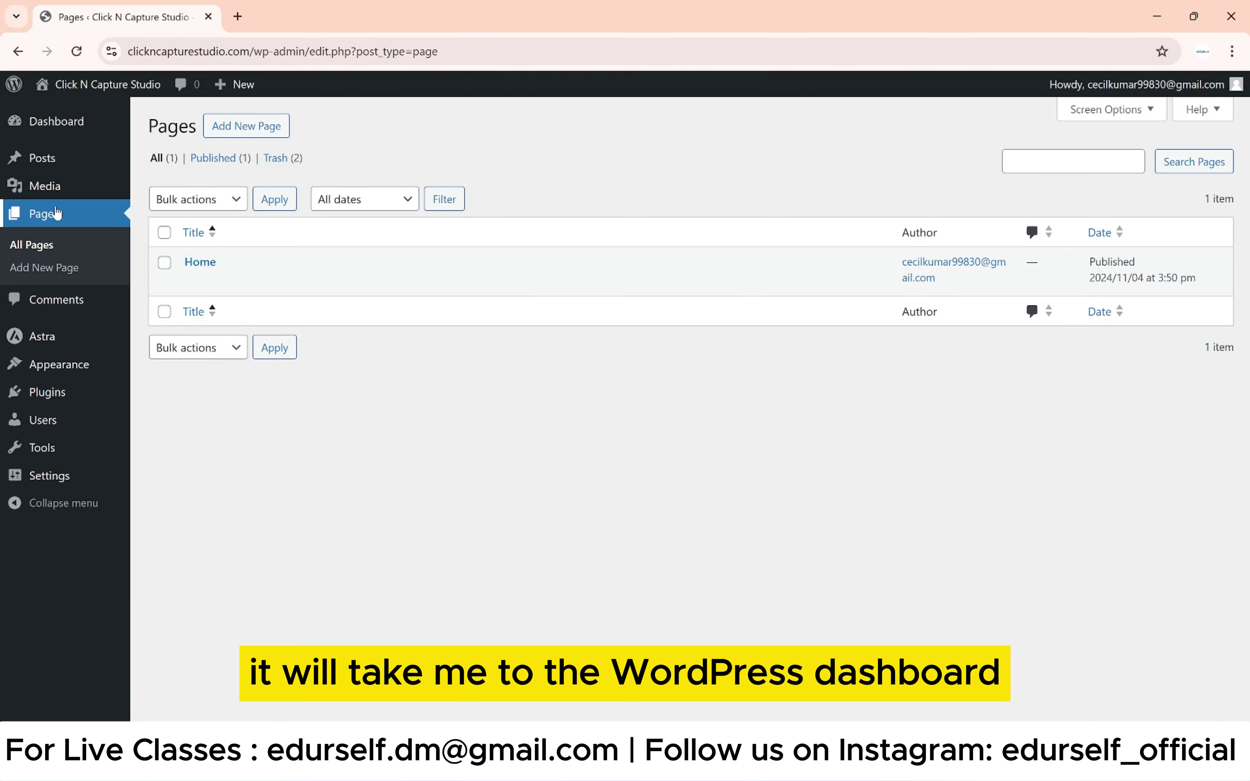
left_click(235, 126)
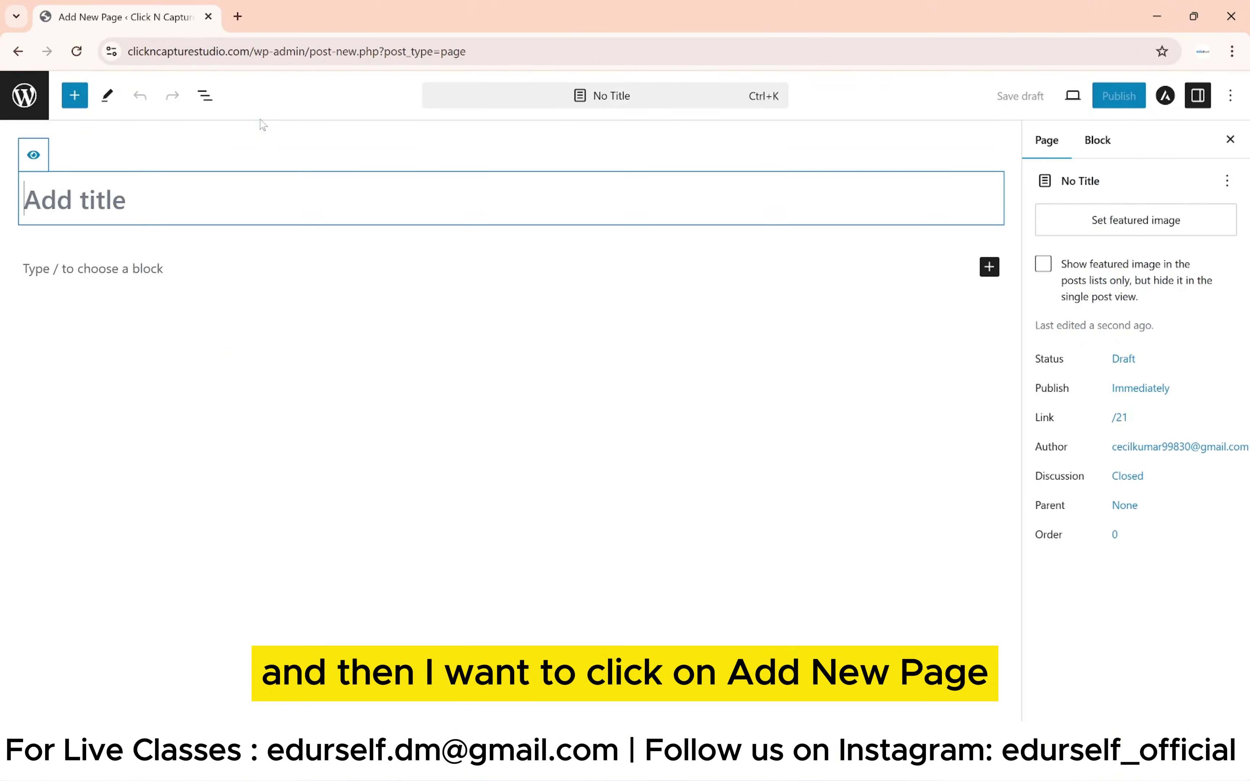
key("alt+Tab")
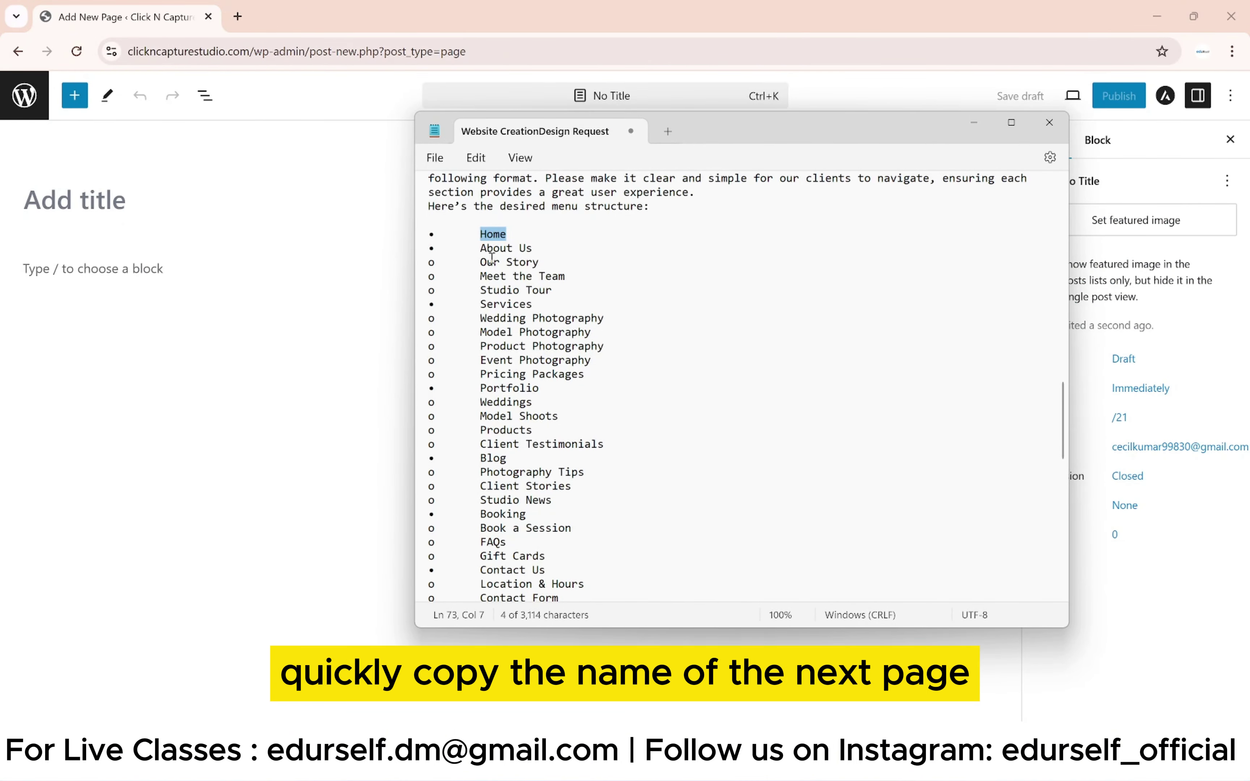
left_click_drag(481, 248, 537, 246)
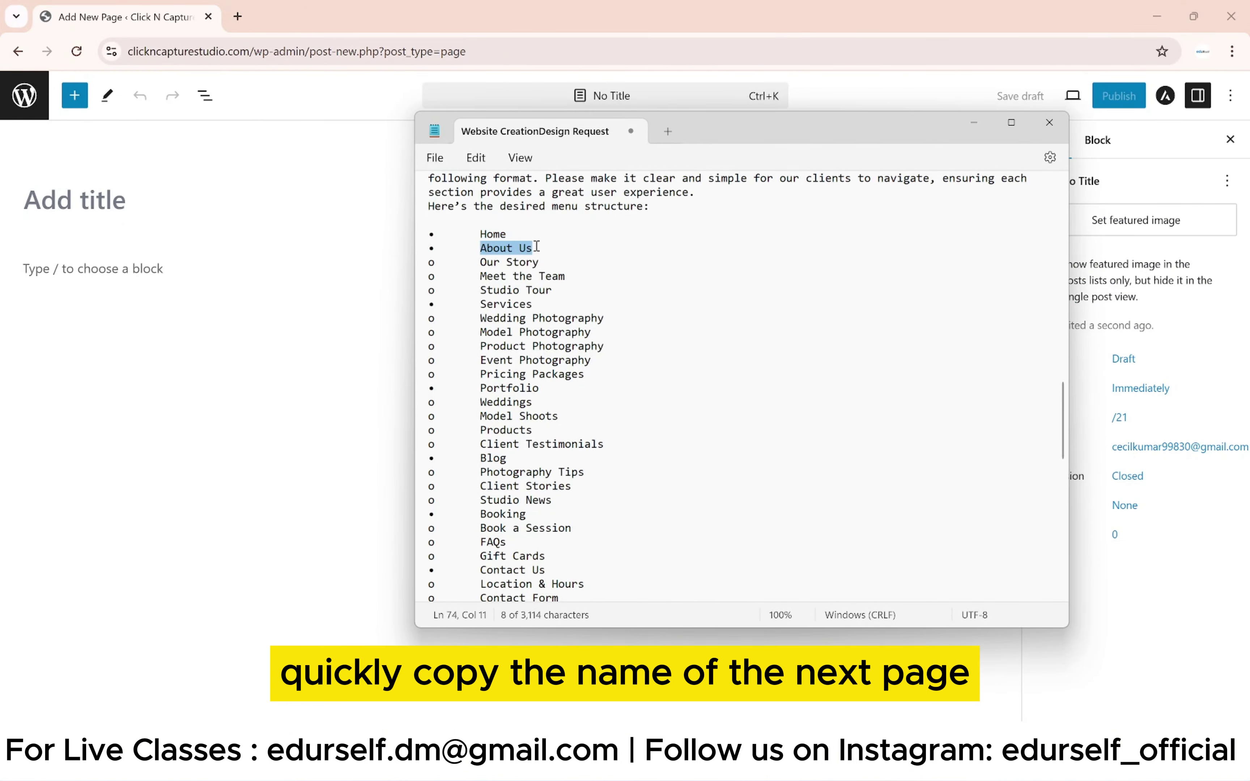
key("ctrl+c")
key("alt+Tab")
key("ctrl+v")
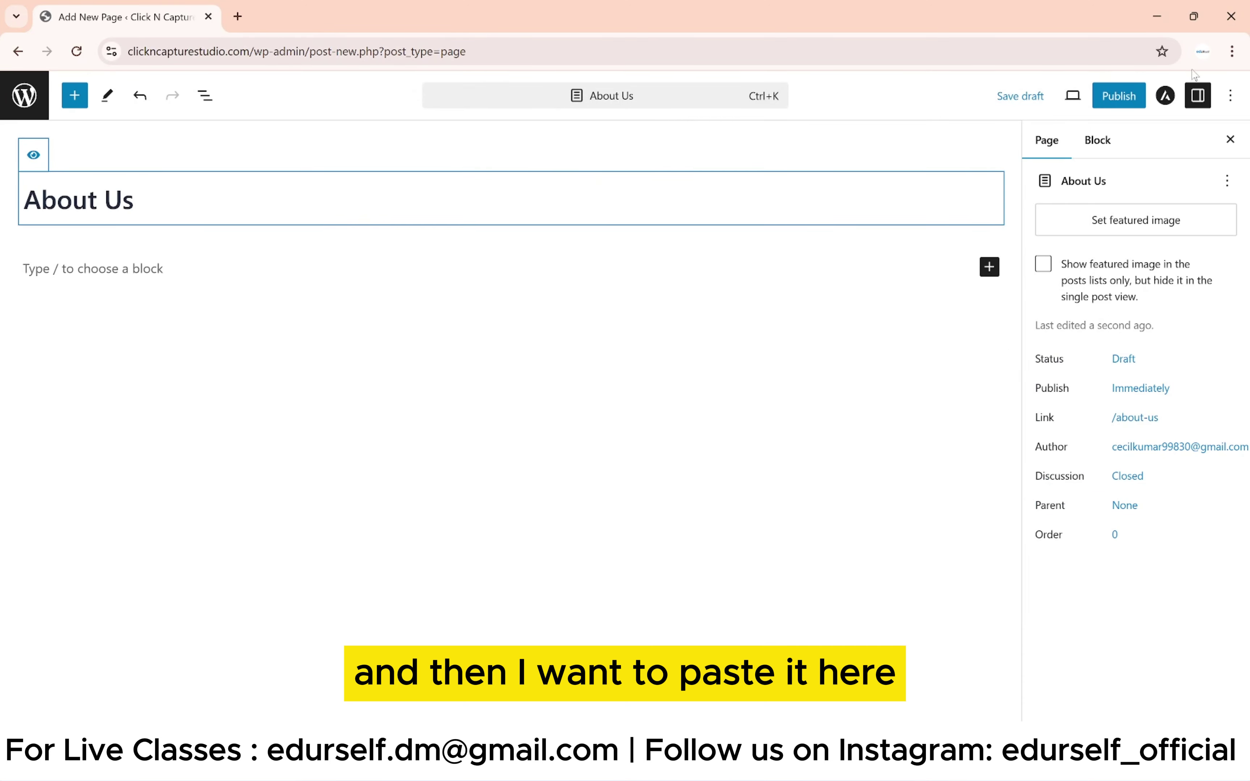
left_click(1128, 100)
left_click(1125, 97)
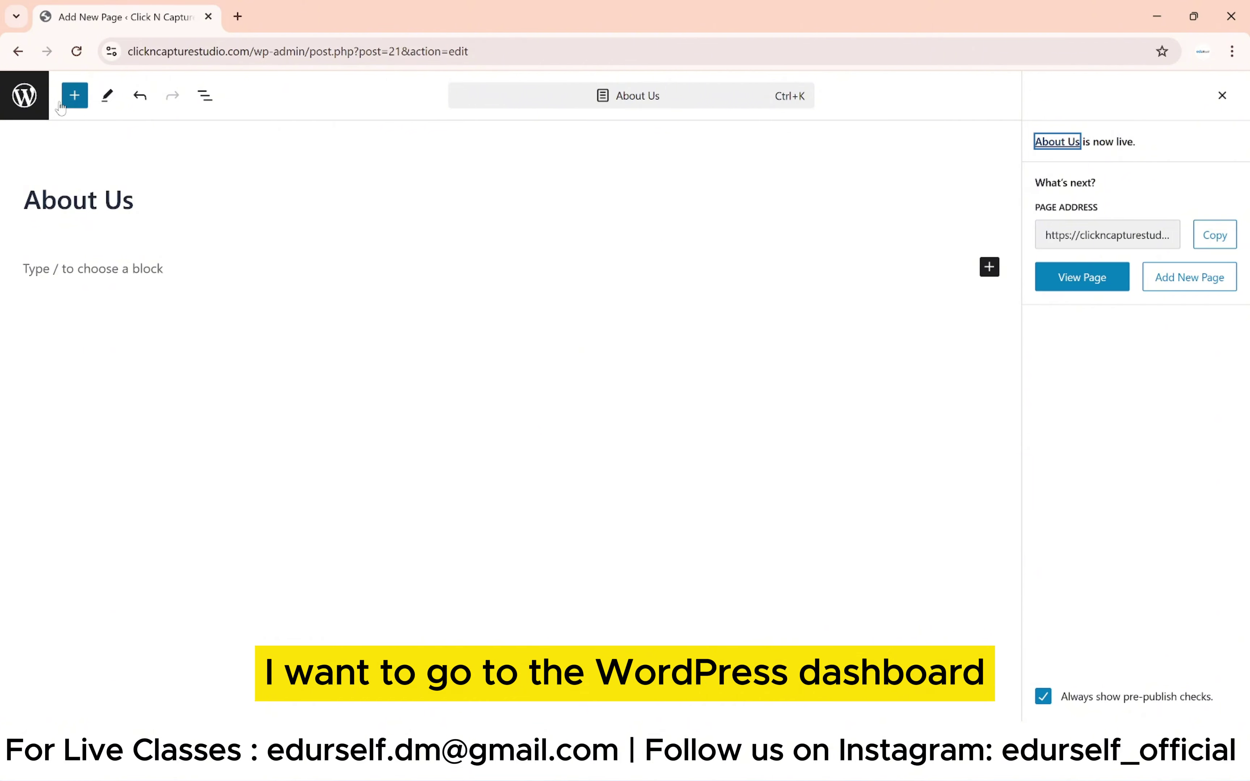
Step: Return to the WordPress pages list and review the existing pages across both pages of the list
left_click(19, 96)
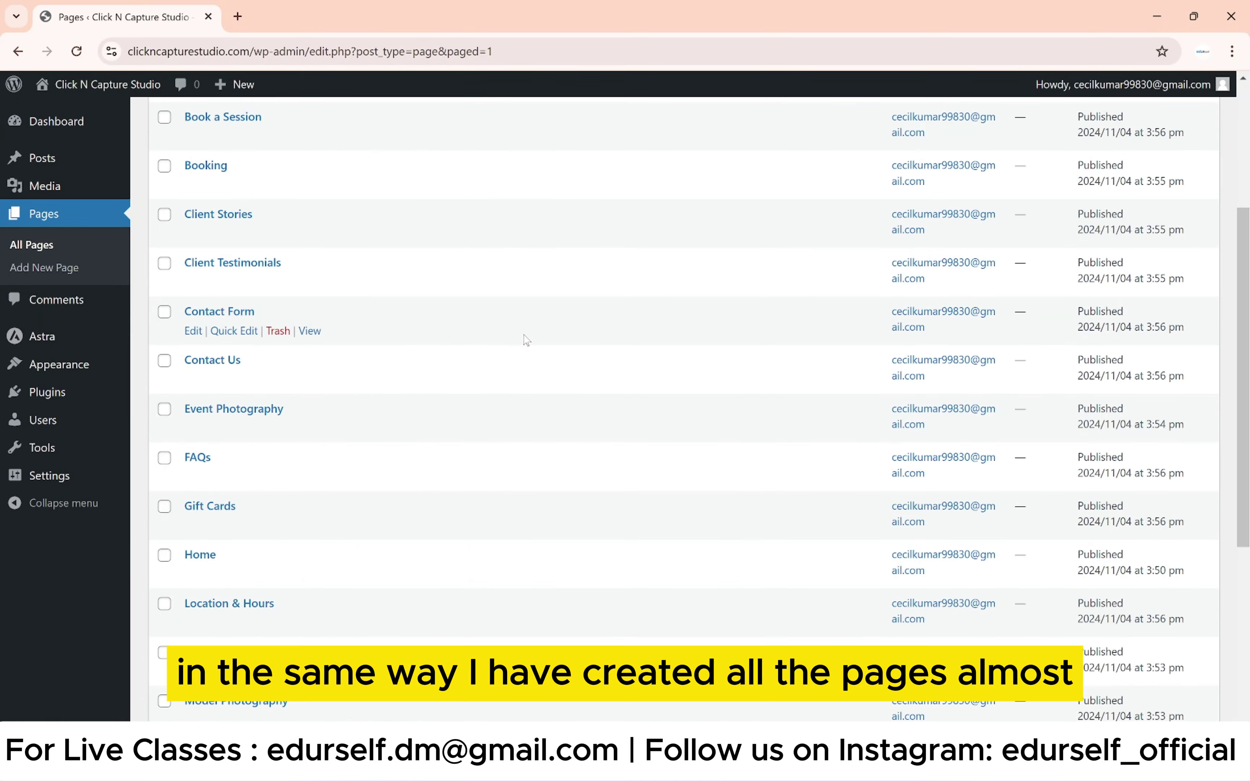
scroll(520, 343, "down", 4)
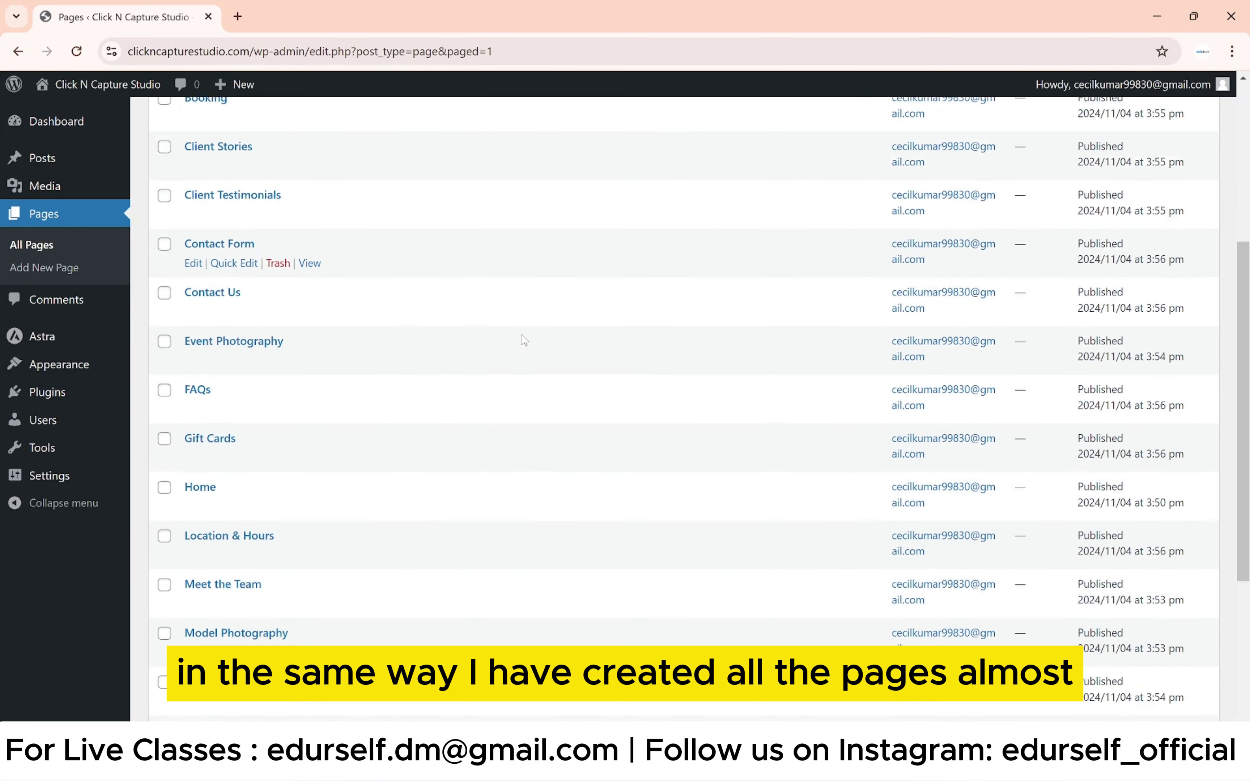
scroll(520, 346, "down", 2)
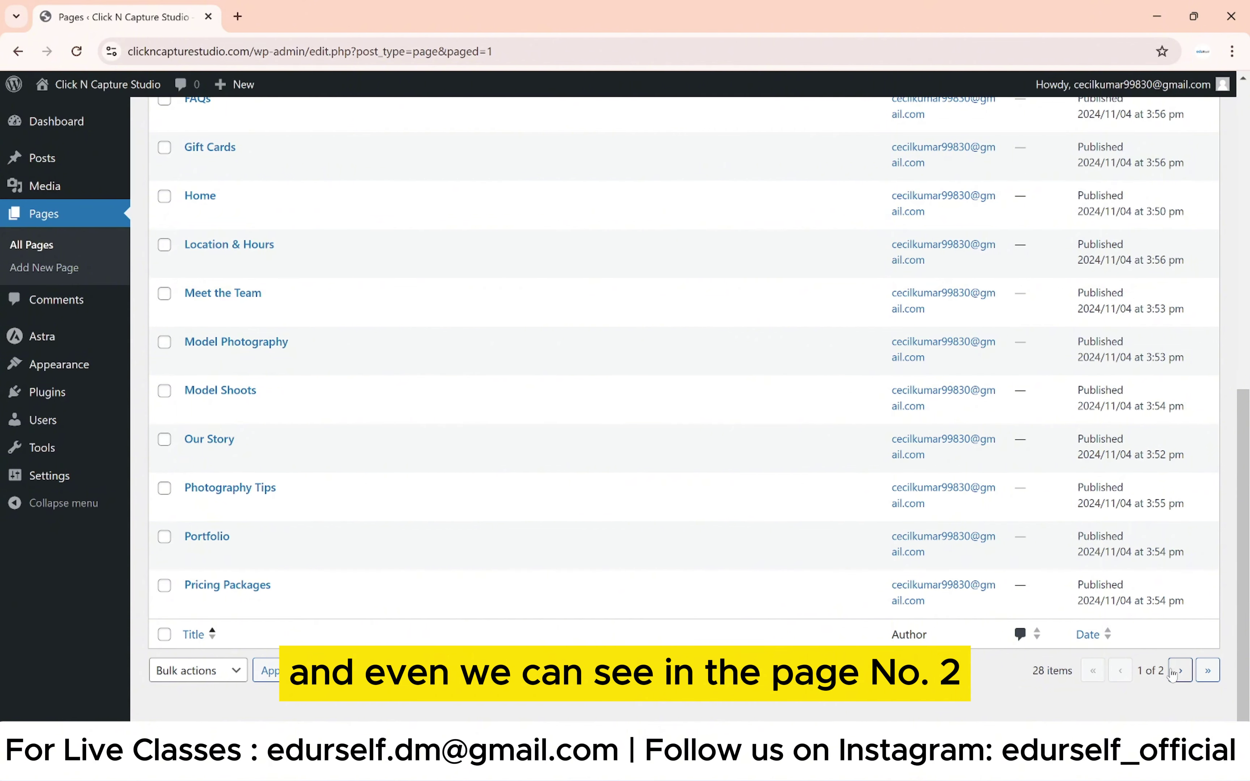
left_click(1180, 670)
scroll(226, 347, "down", 1)
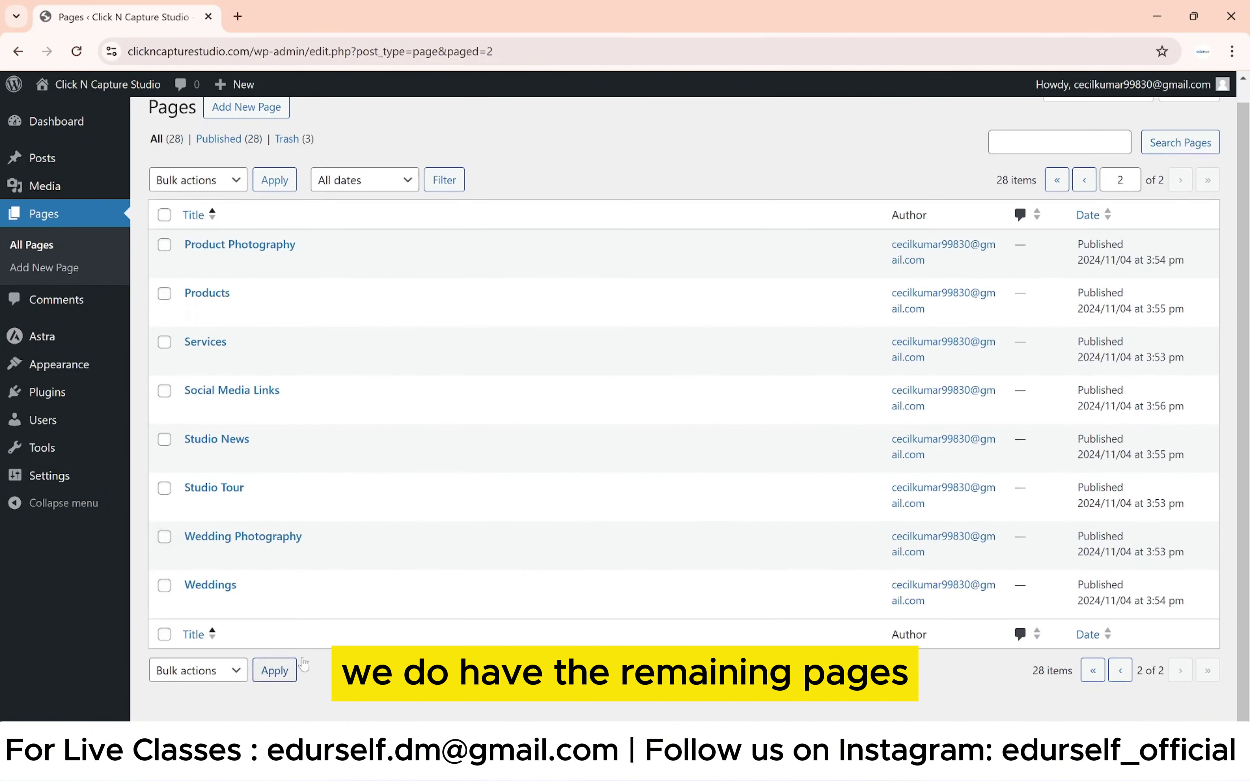
Step: Copy the name Client Login from the Notepad menu list, add a new WordPress page with that title and publish it
key("alt+Tab")
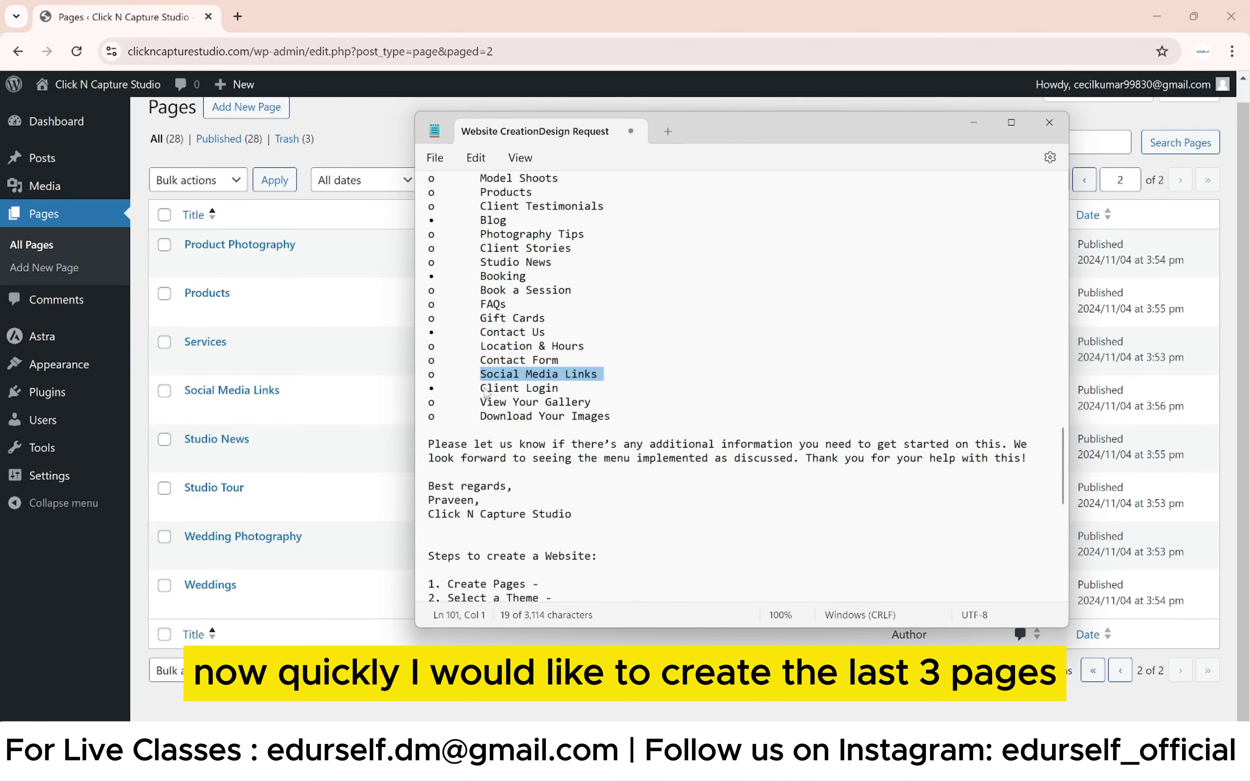
left_click_drag(482, 391, 614, 394)
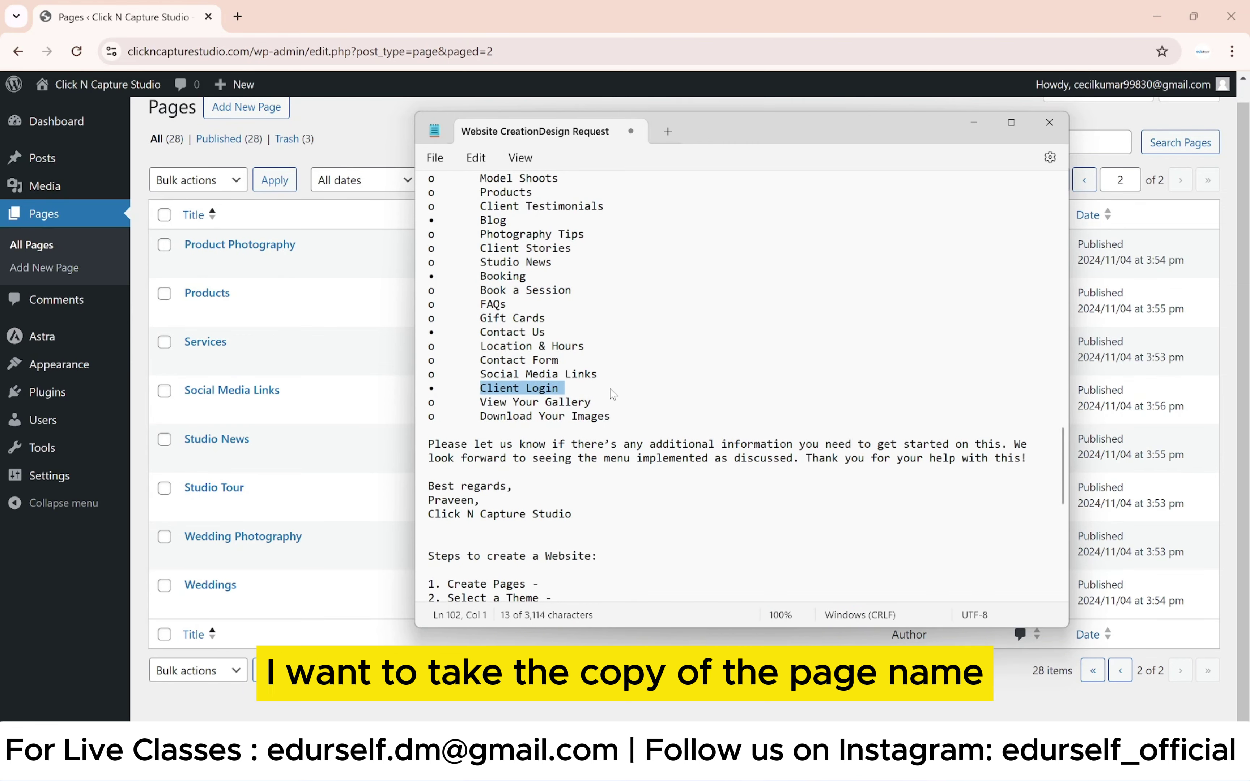
key("alt+Tab")
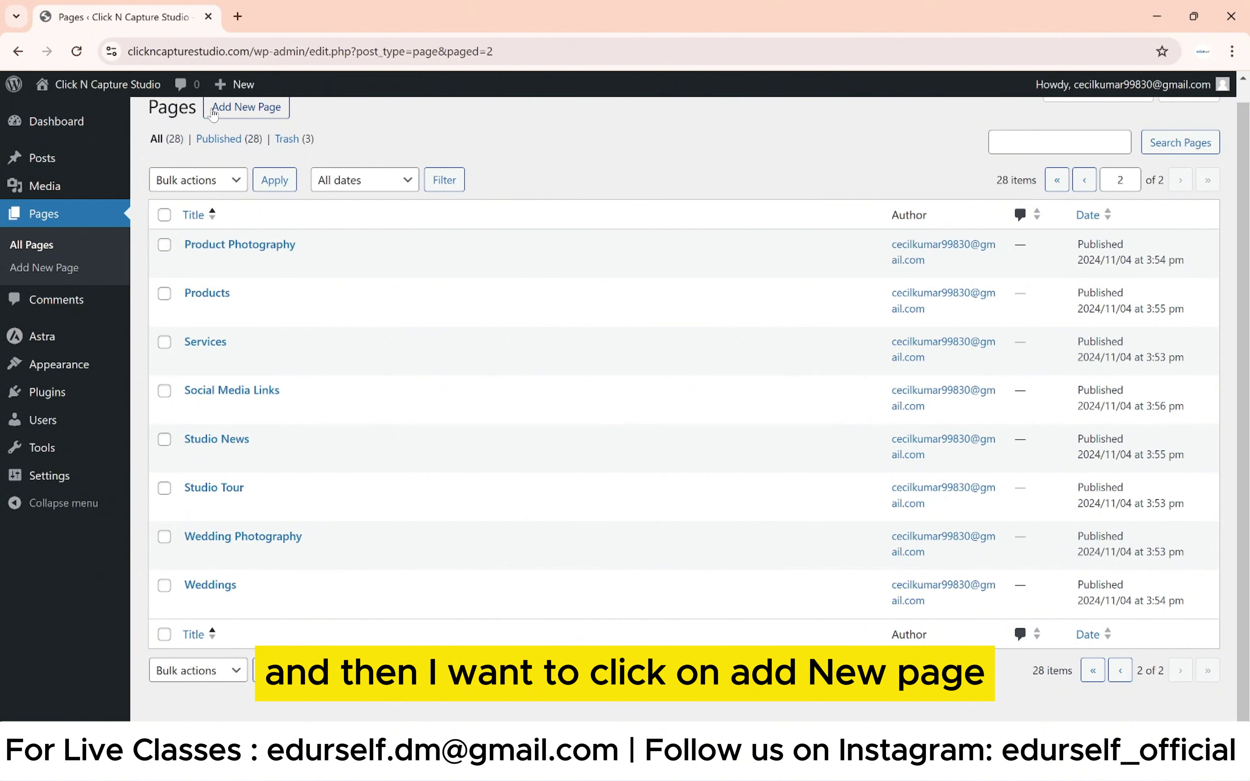
left_click(216, 116)
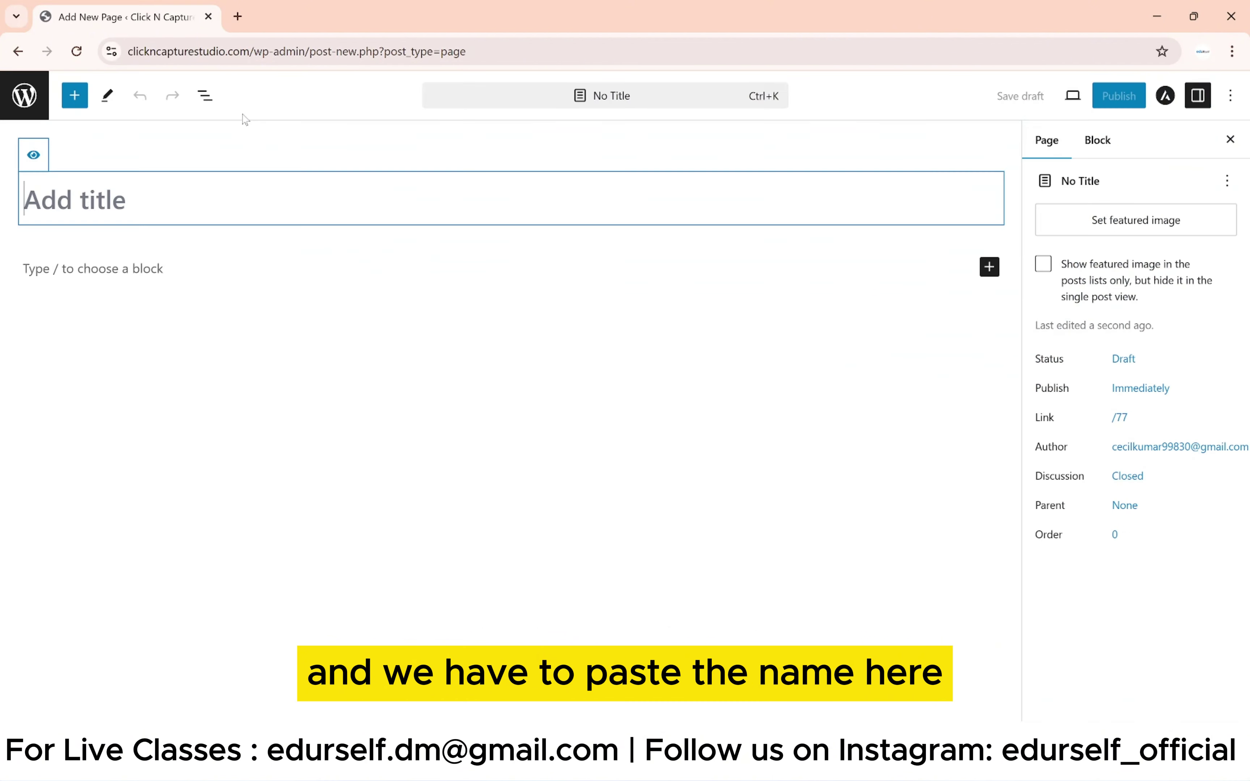
key("ctrl+v")
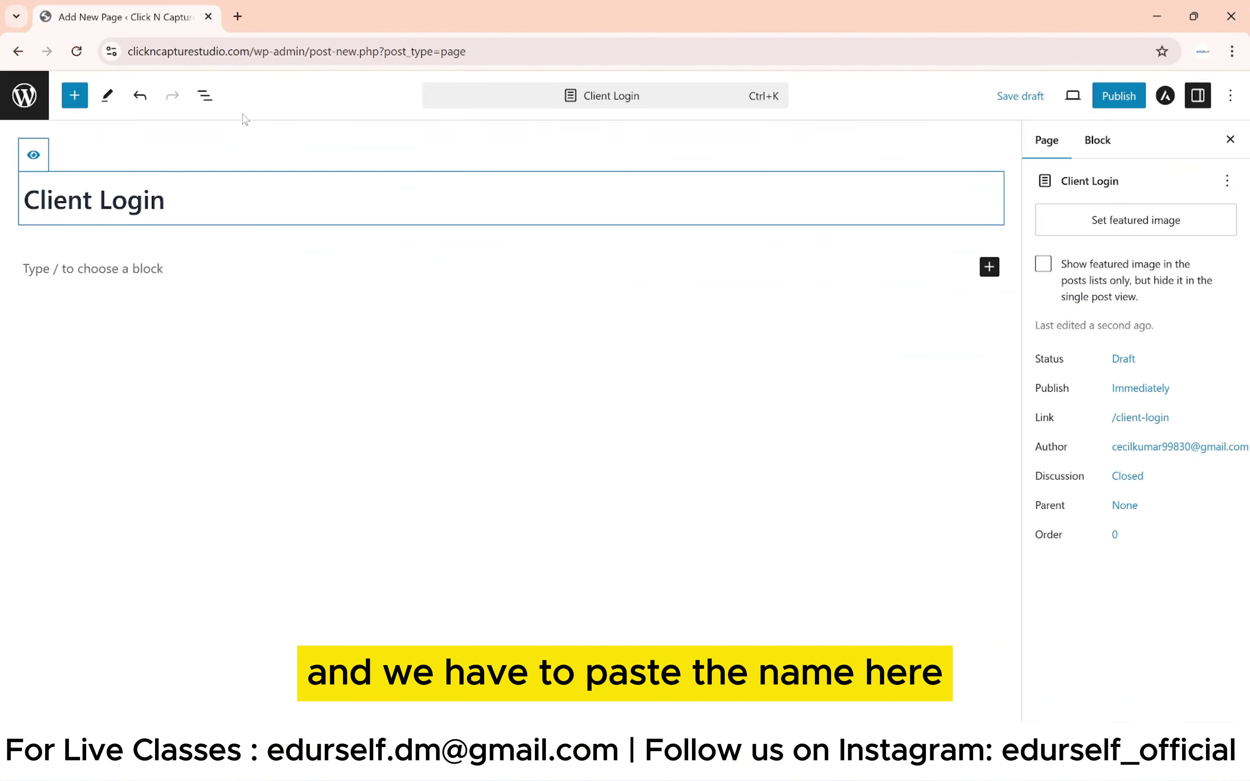
left_click(1110, 96)
left_click(1108, 97)
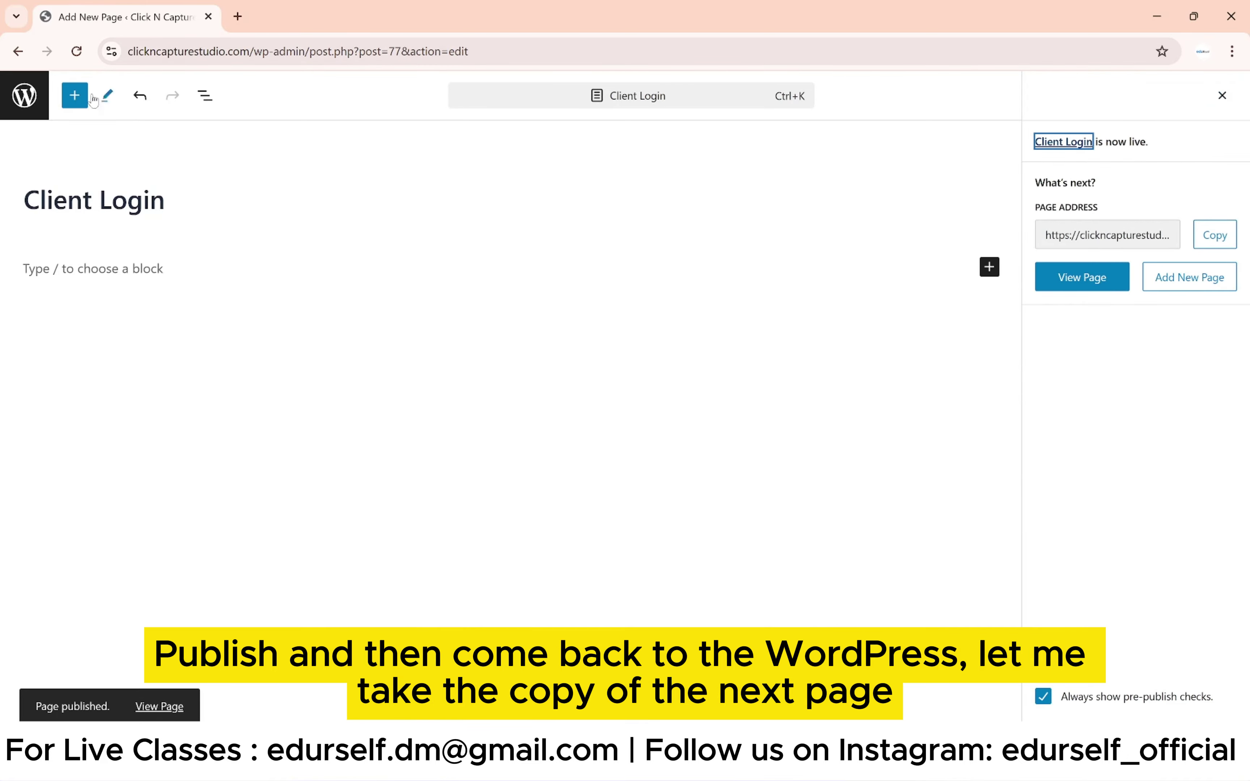
Step: Add another WordPress page titled "View Your Gallery", taking the name from the Notepad menu list, and publish it
left_click(20, 95)
key("alt+Tab")
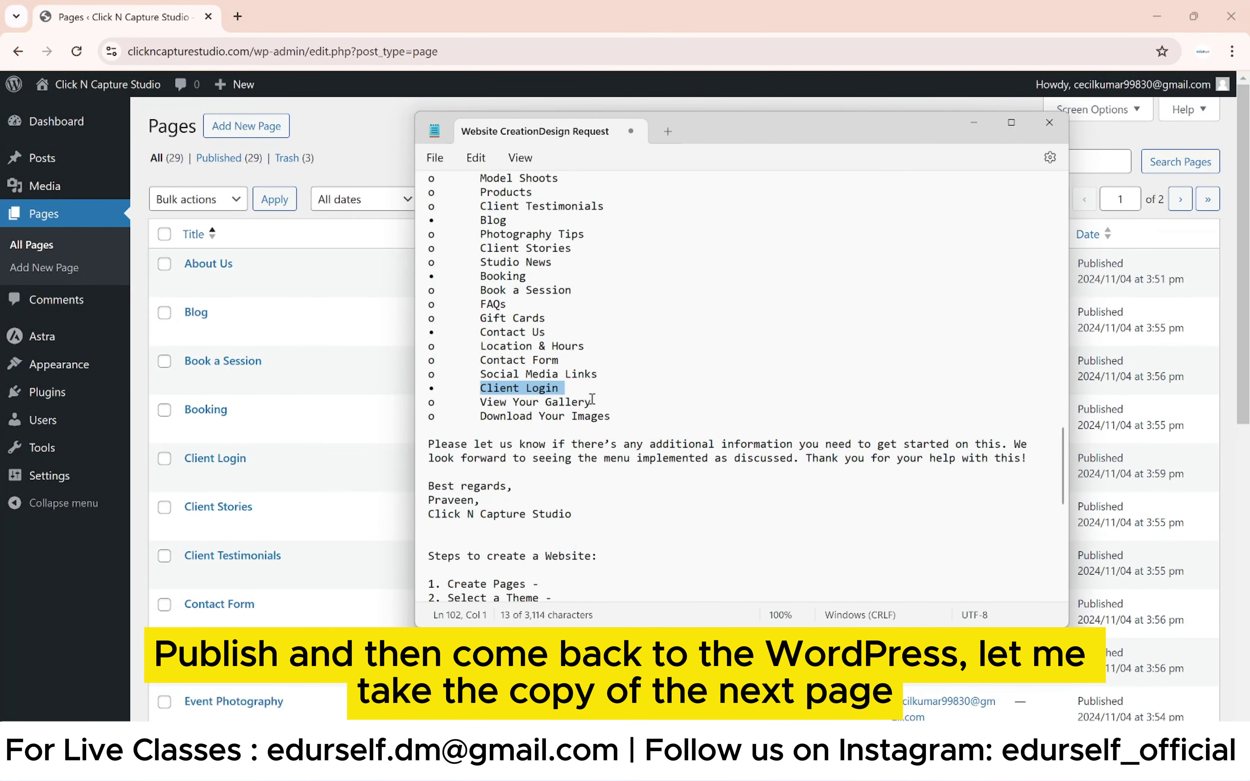
left_click_drag(481, 402, 611, 410)
key("ctrl+c")
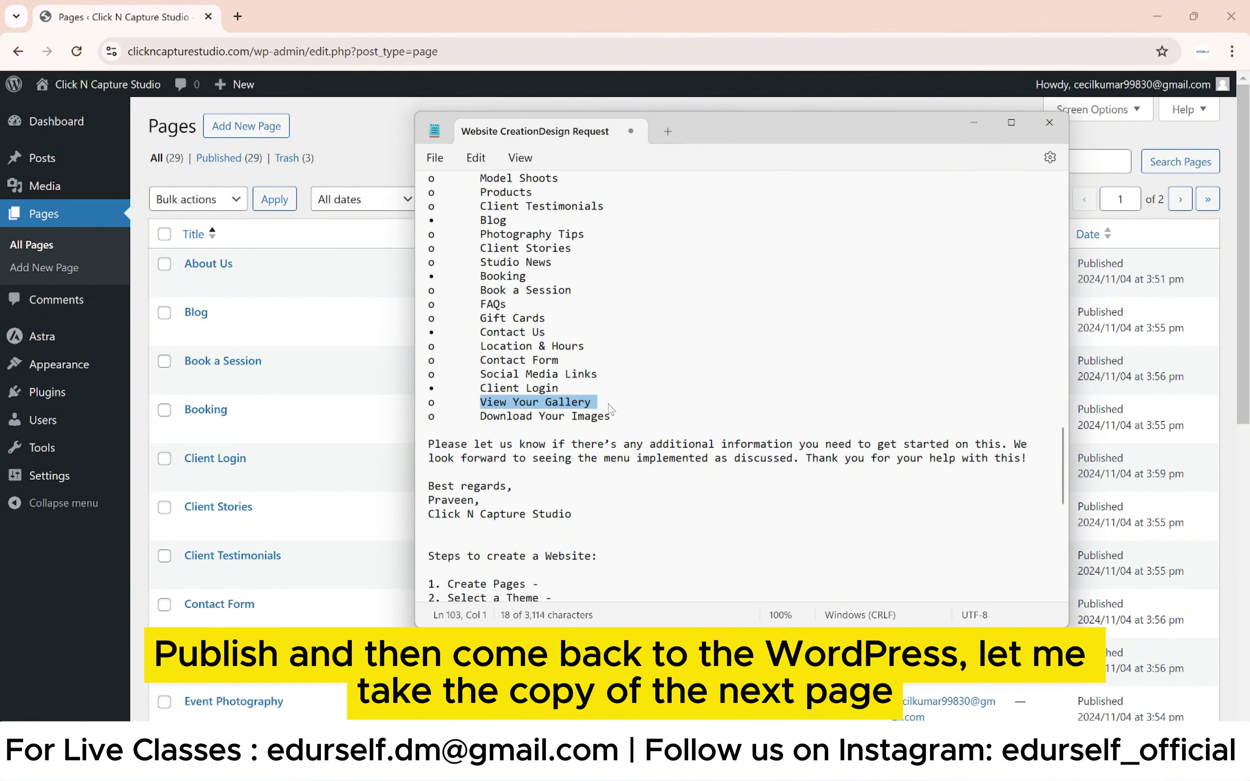
left_click(246, 126)
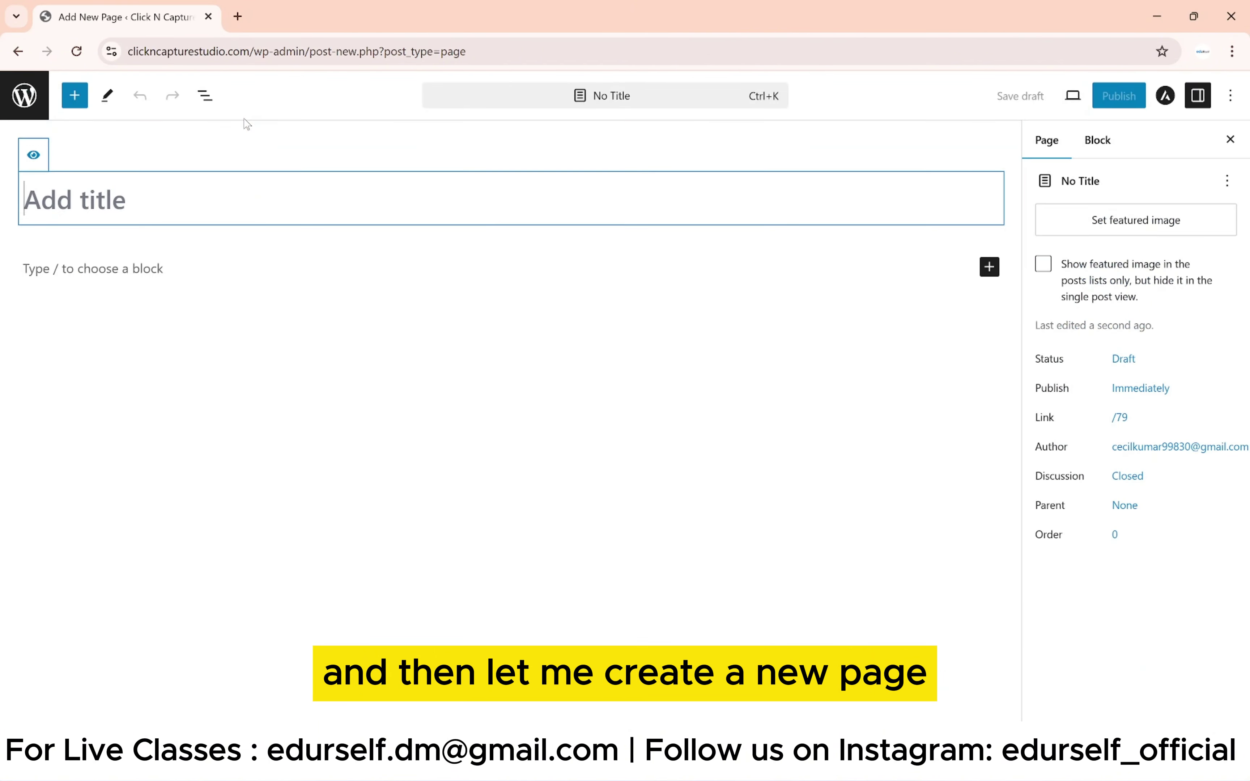
key("ctrl+v")
left_click(1121, 98)
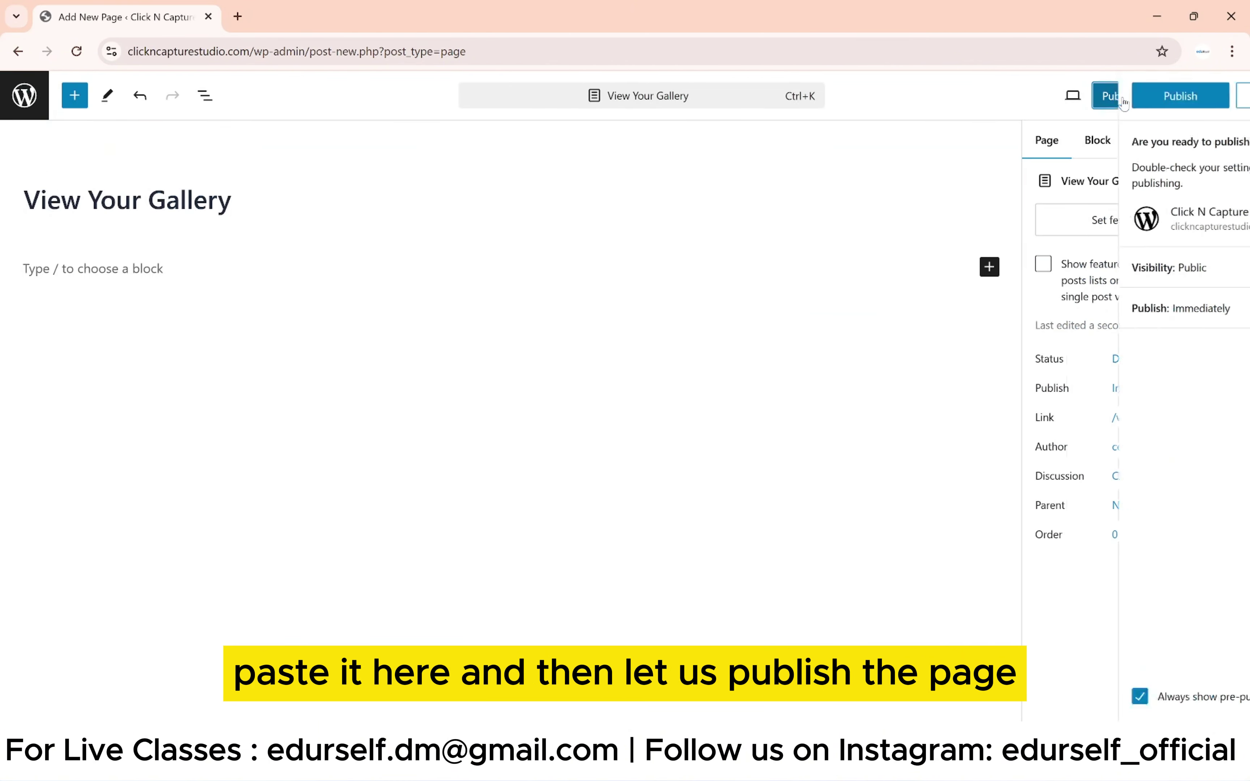
left_click(1122, 101)
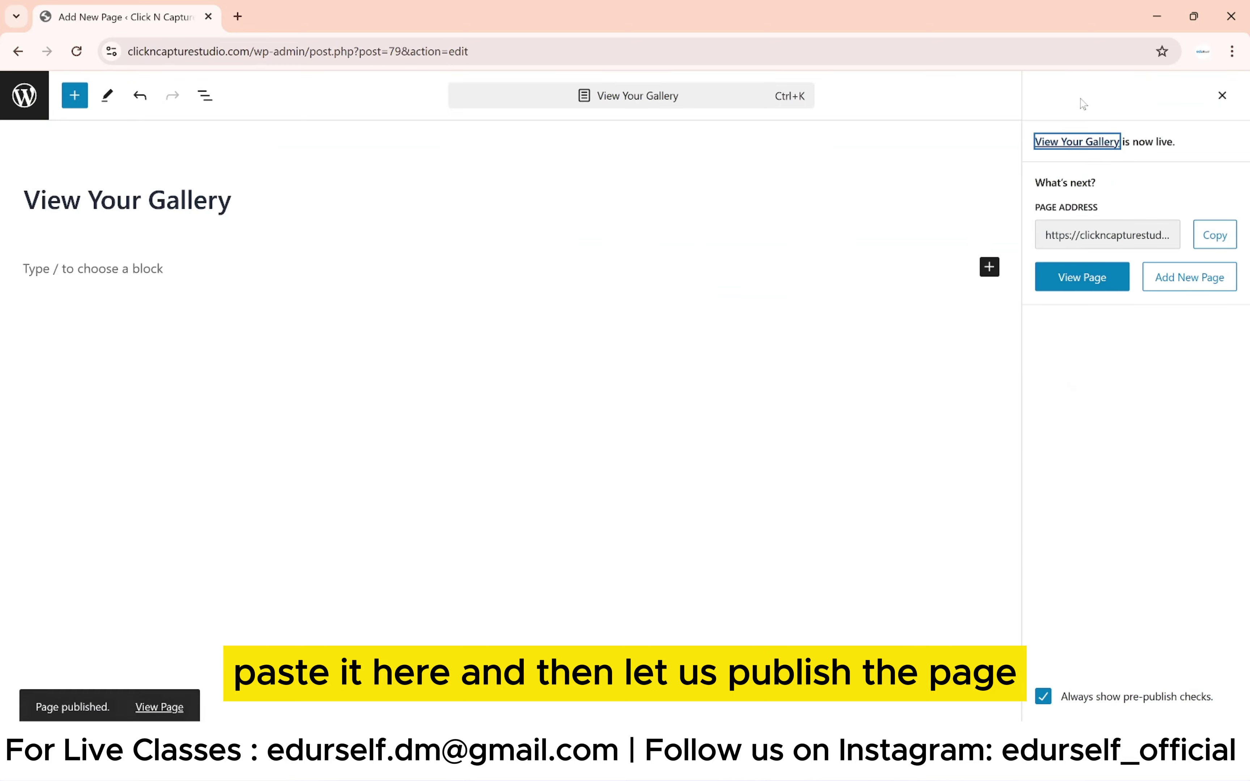
Step: Create and publish the final page, "Download Your Images", copying its title from the Notepad menu list
left_click(24, 95)
key("alt+Tab")
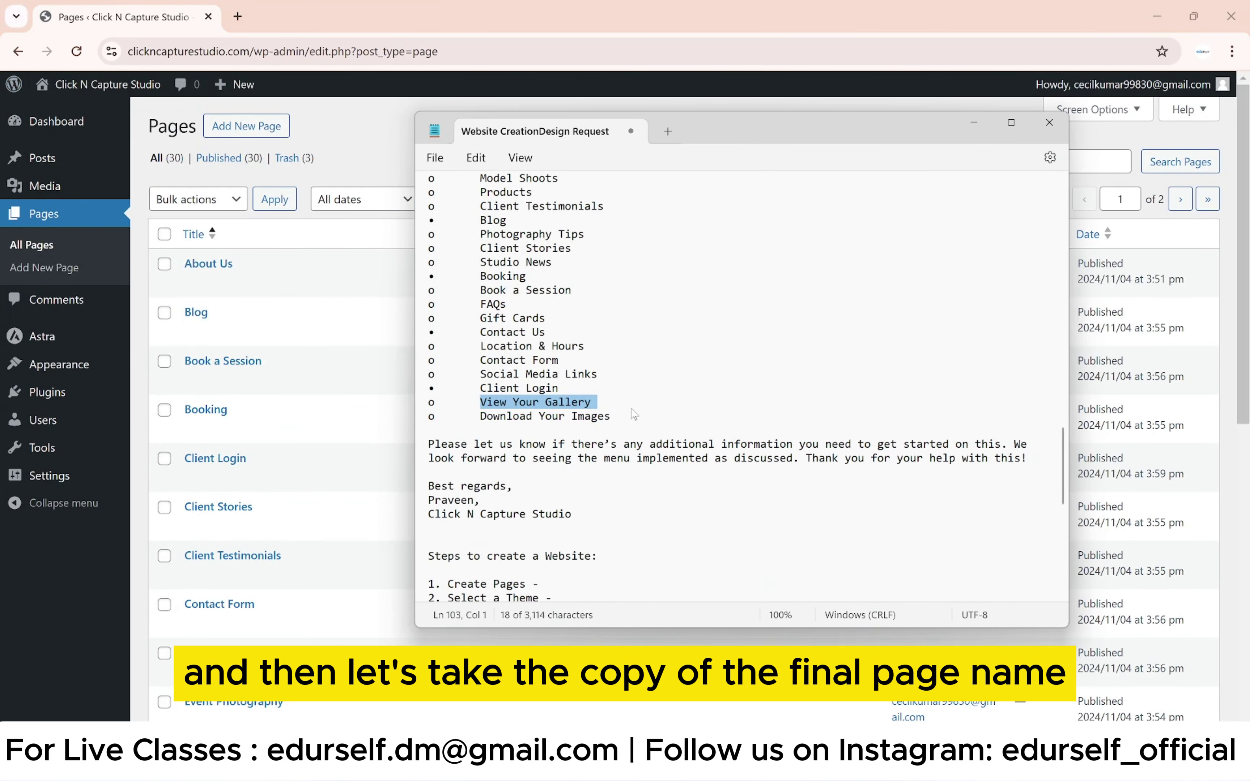
left_click_drag(614, 416, 480, 417)
key("ctrl+c")
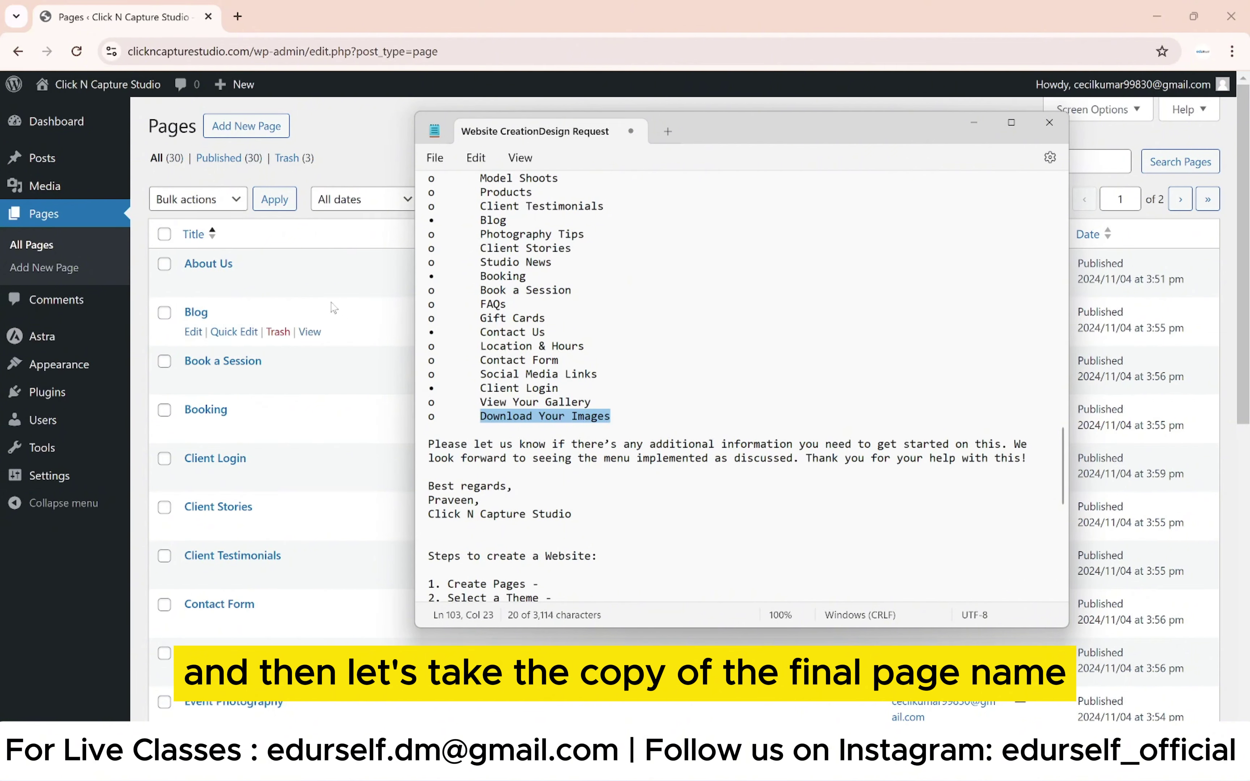
left_click(216, 128)
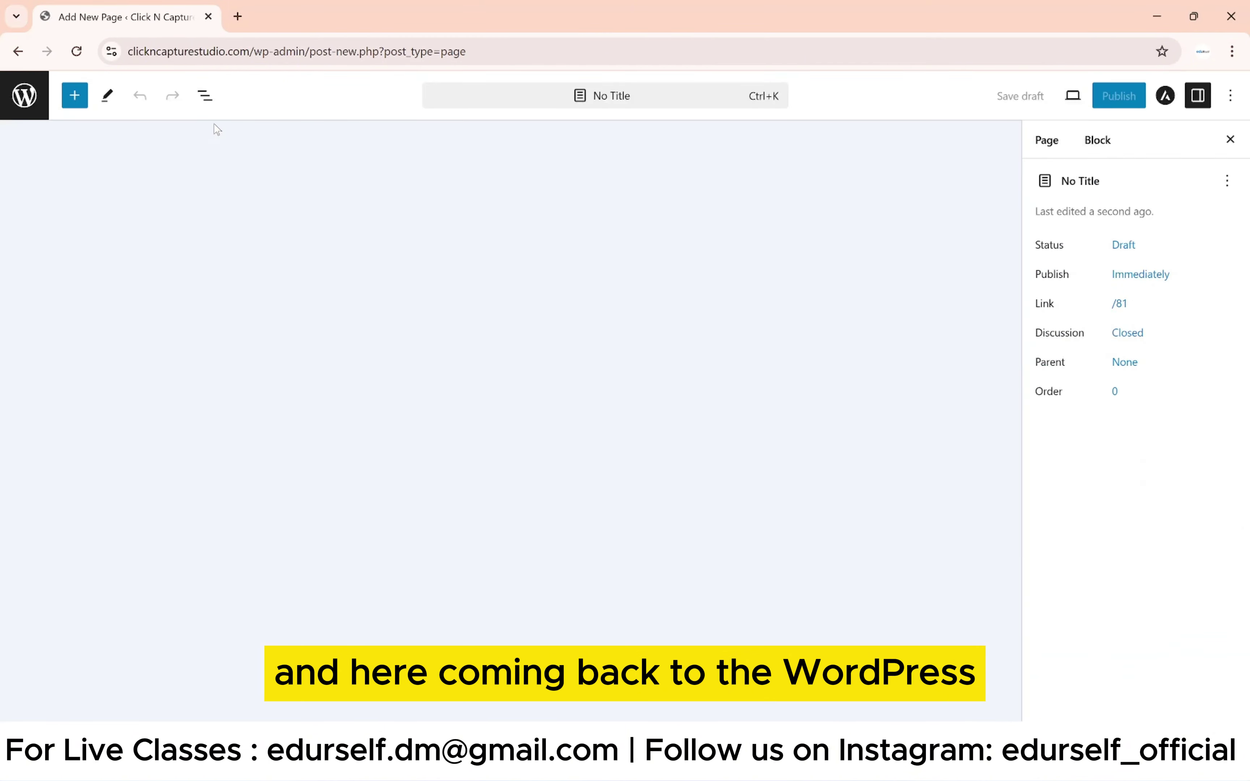
key("ctrl+v")
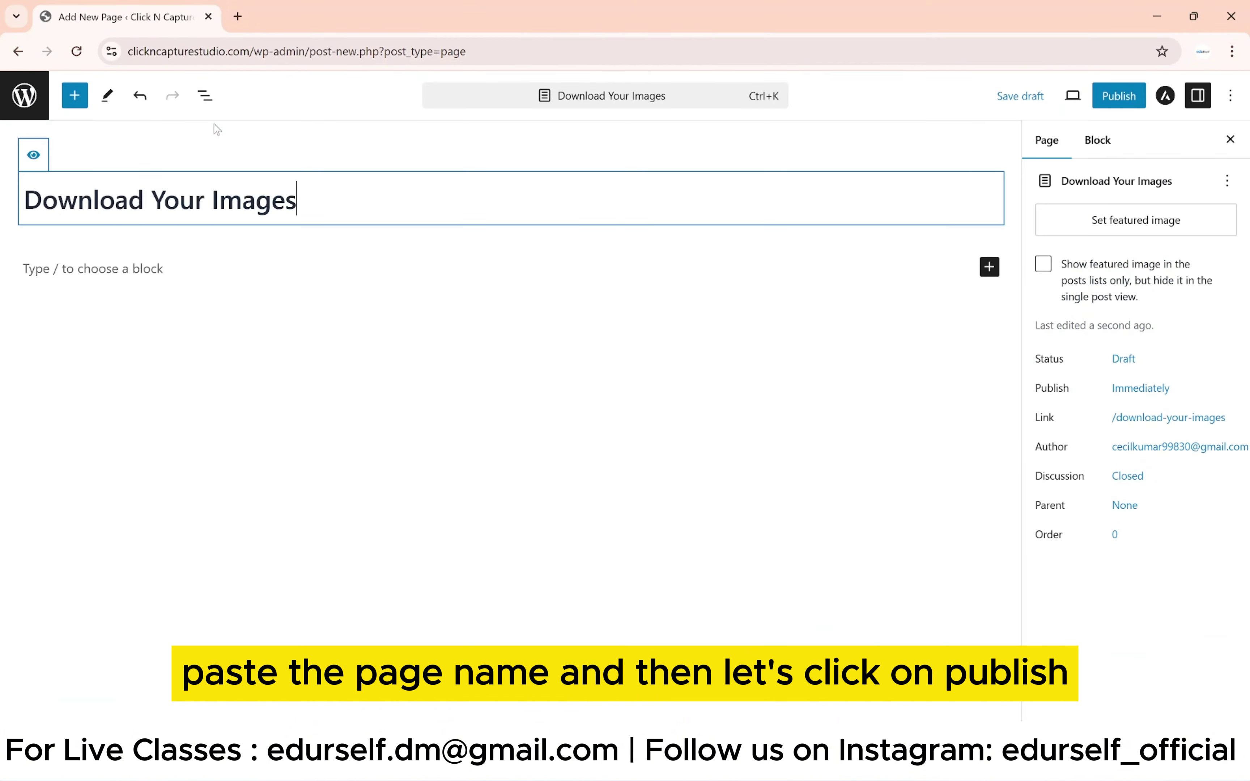
left_click(1100, 96)
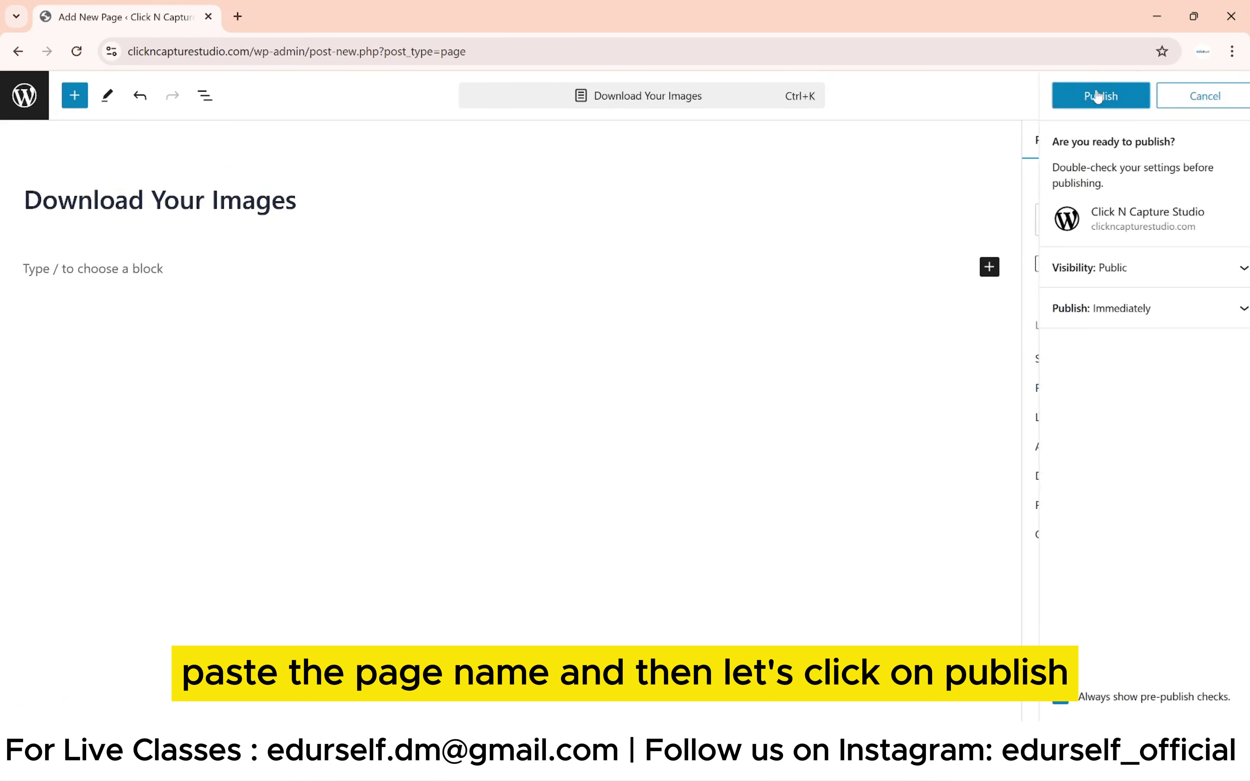
left_click(1097, 96)
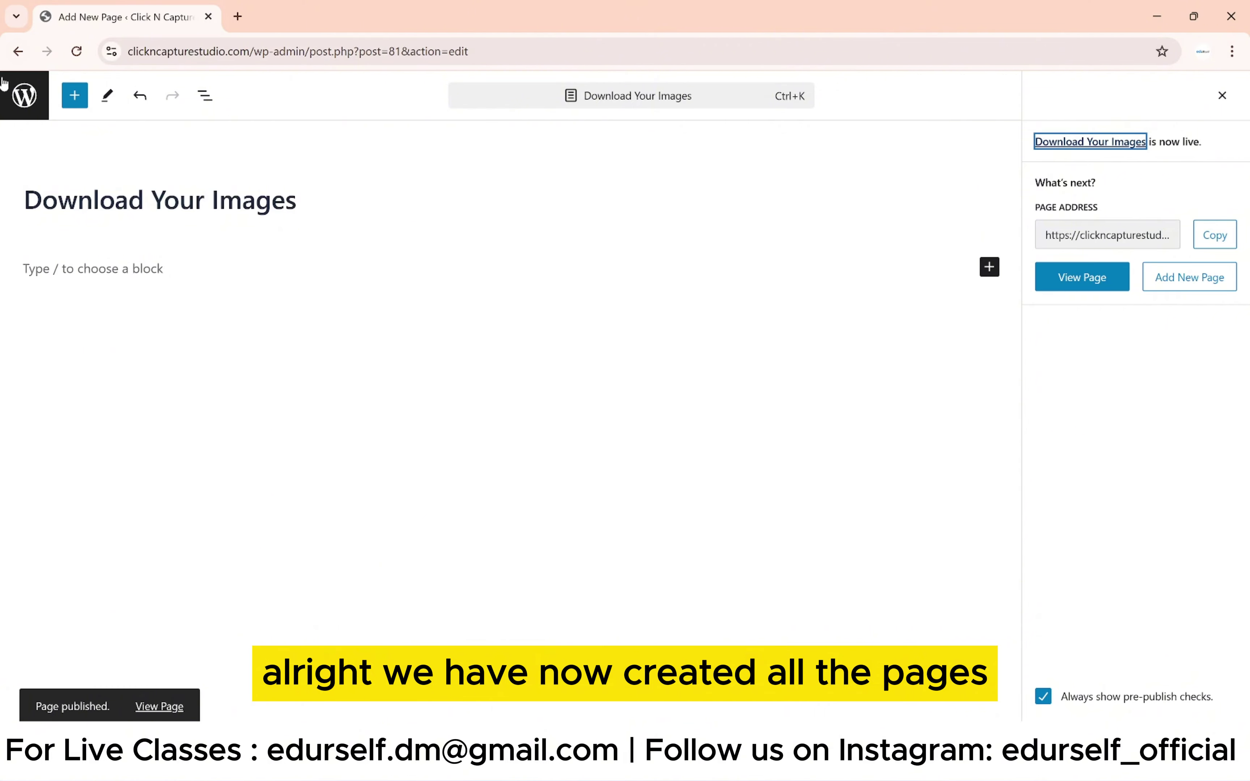
Step: Return to the pages list and open the clickncapturestudio.com homepage in a new browser tab to check its menu
left_click(22, 111)
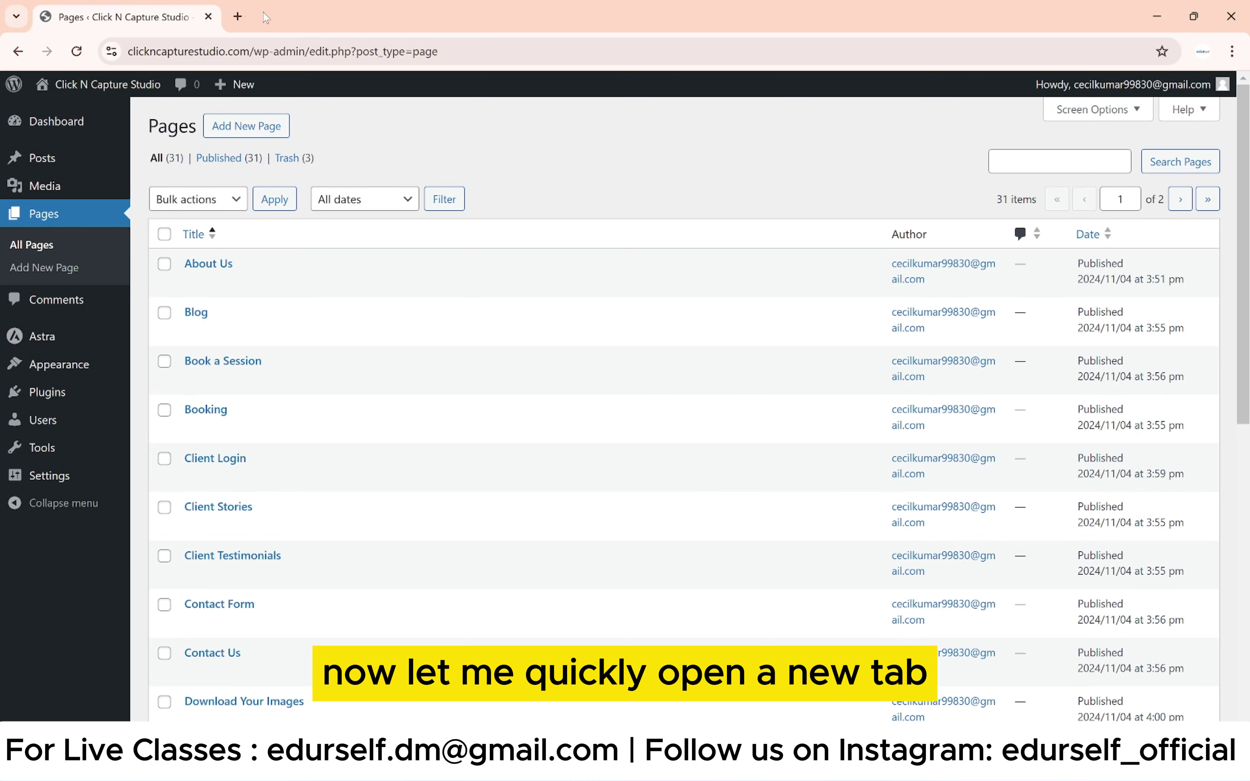
left_click(238, 17)
type("c")
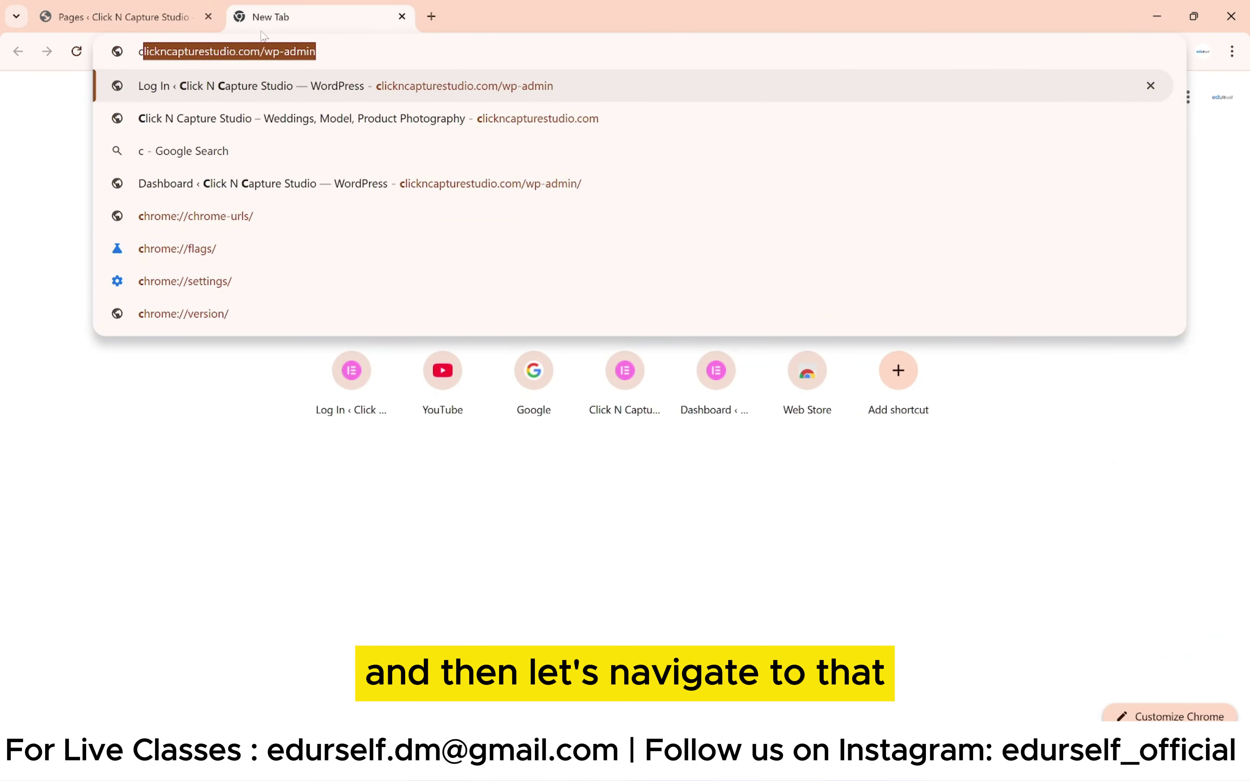
left_click(305, 111)
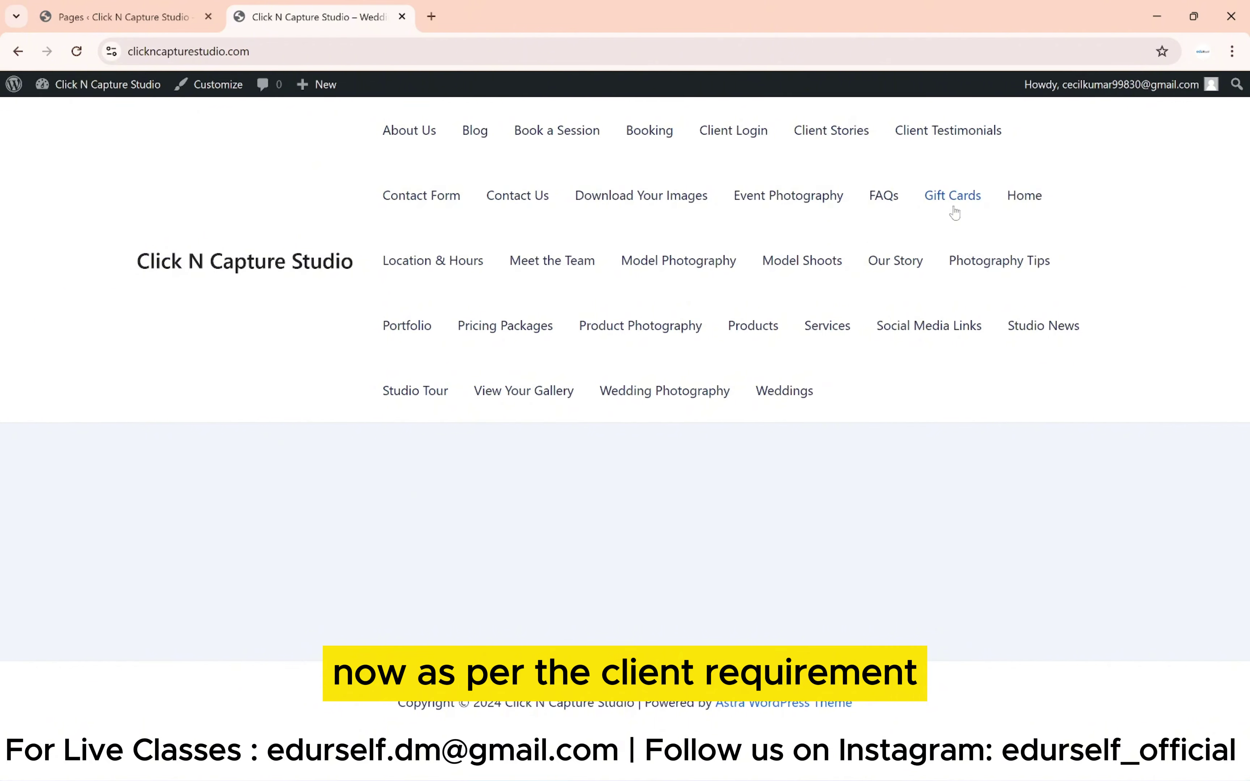
Step: Review in the Notepad request which entries belong under Contact Us and under Services, and switch back to the website
key("alt+Tab")
left_click(543, 406)
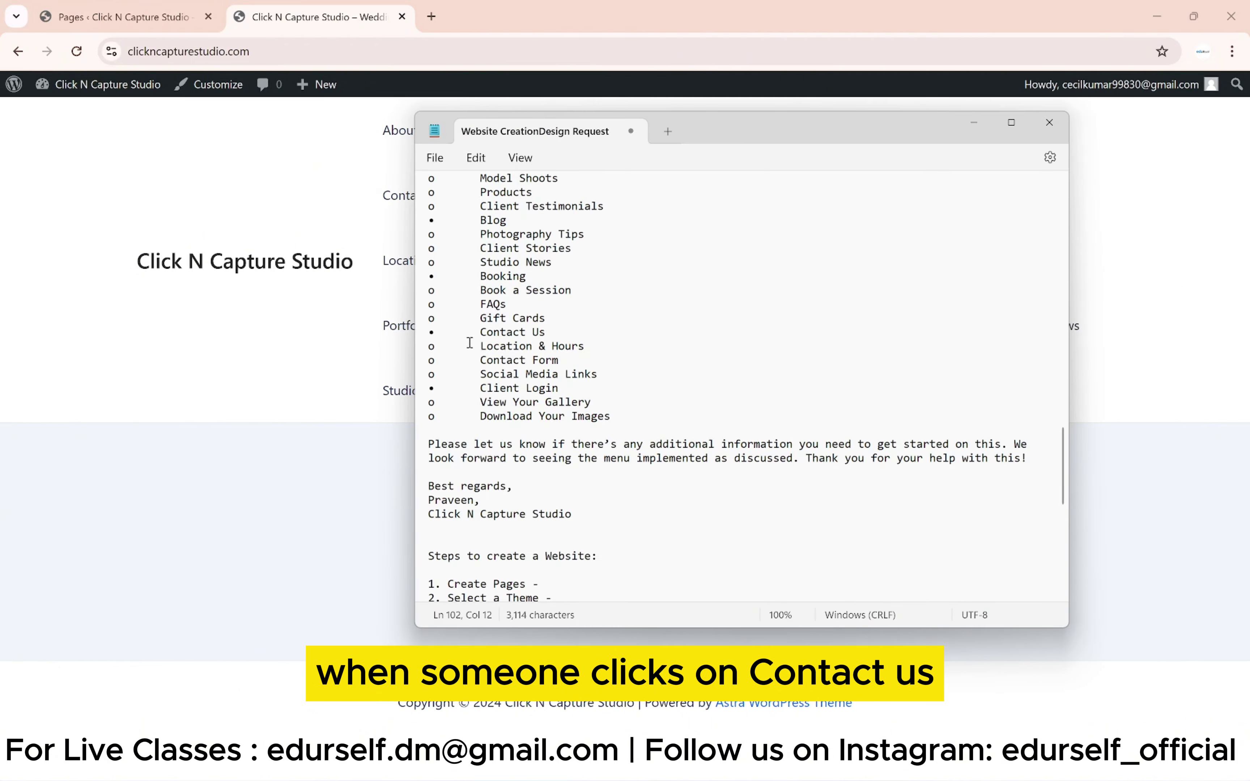
left_click_drag(480, 332, 573, 339)
left_click_drag(481, 346, 612, 380)
scroll(612, 381, "up", 4)
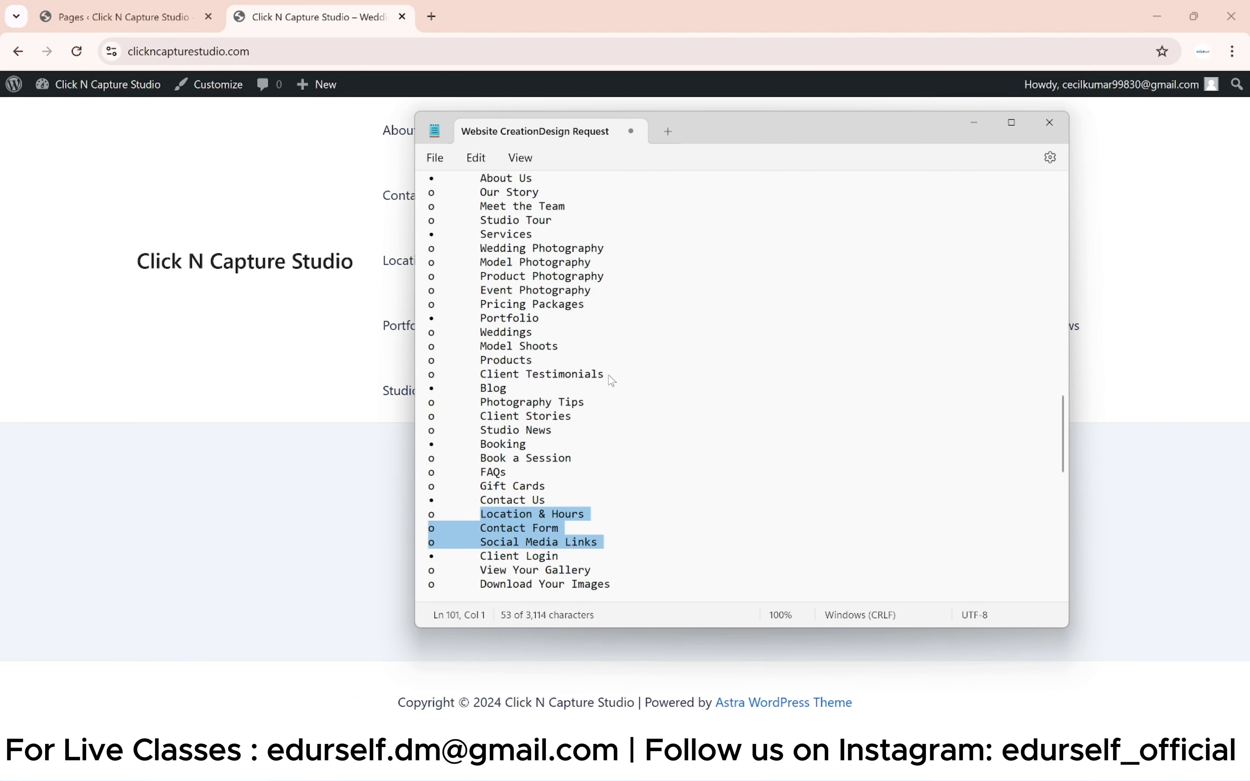
left_click_drag(478, 238, 609, 308)
left_click(481, 249)
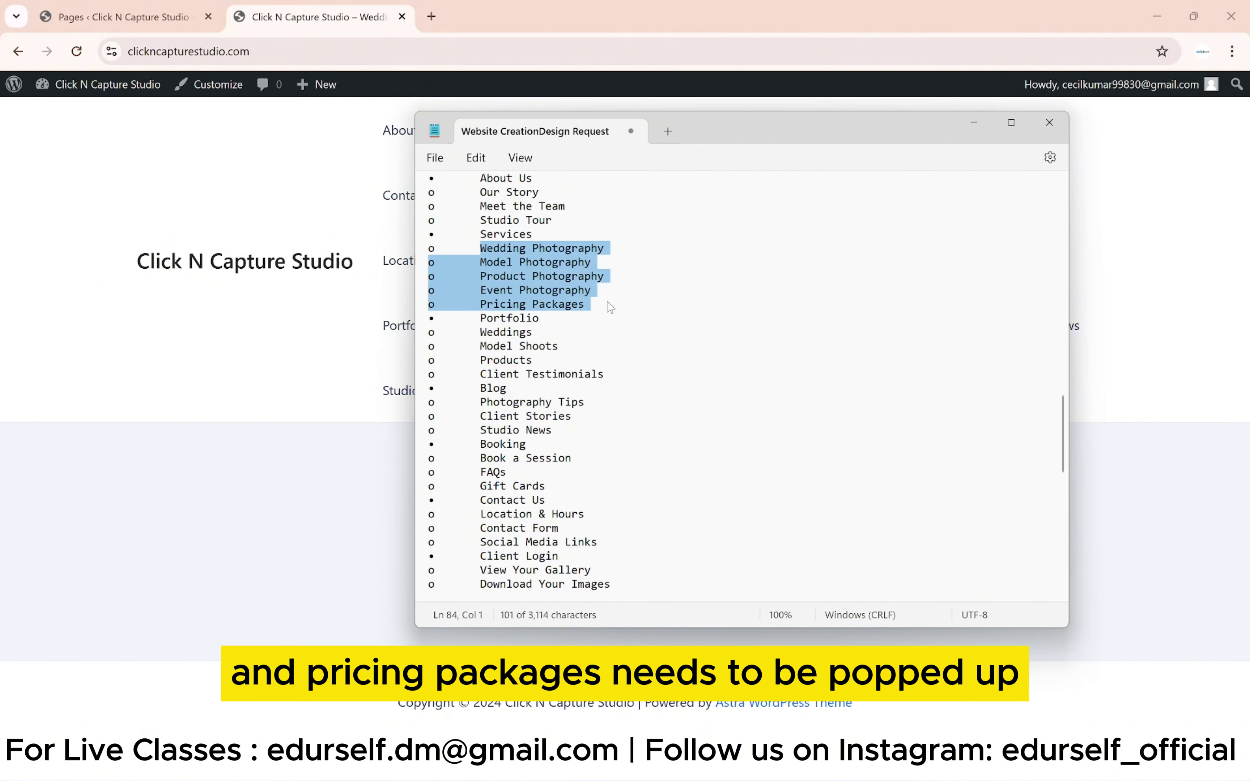
left_click(203, 206)
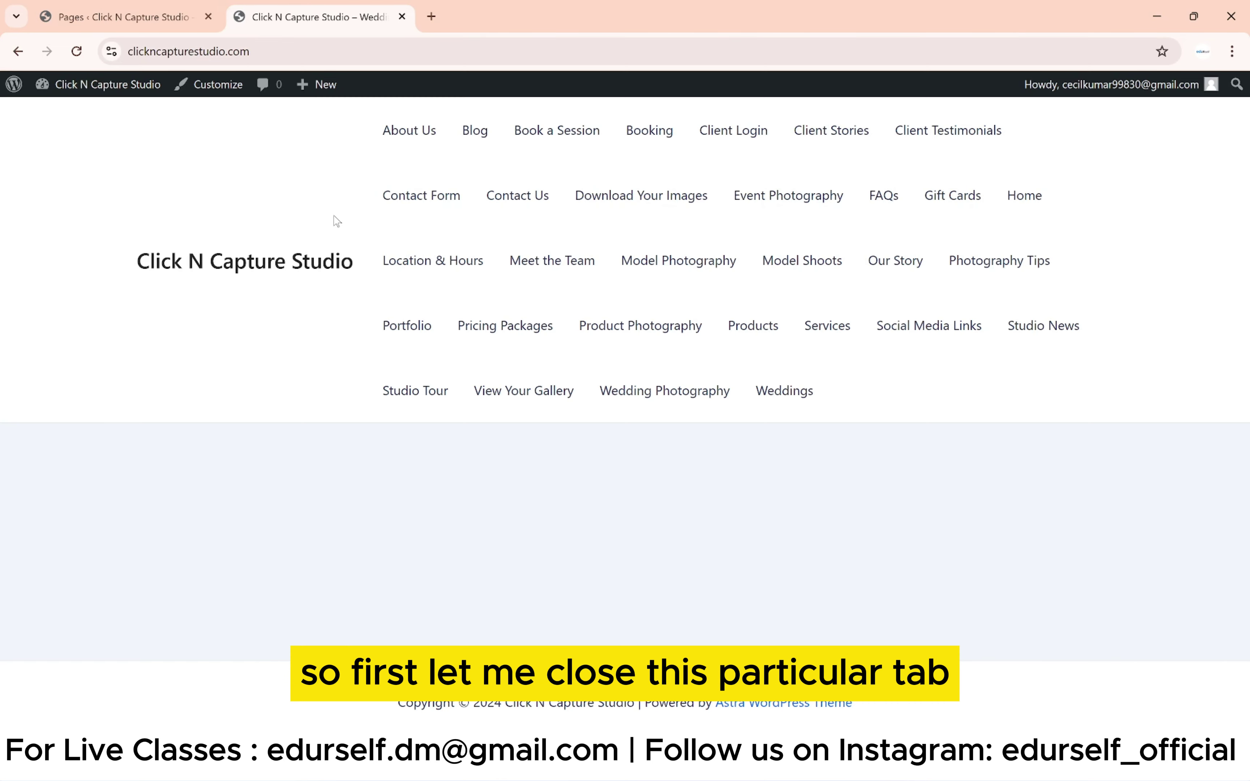
Step: Close the website preview tab, open WordPress's catalogue for adding new themes and browse the popular themes
key("ctrl+w")
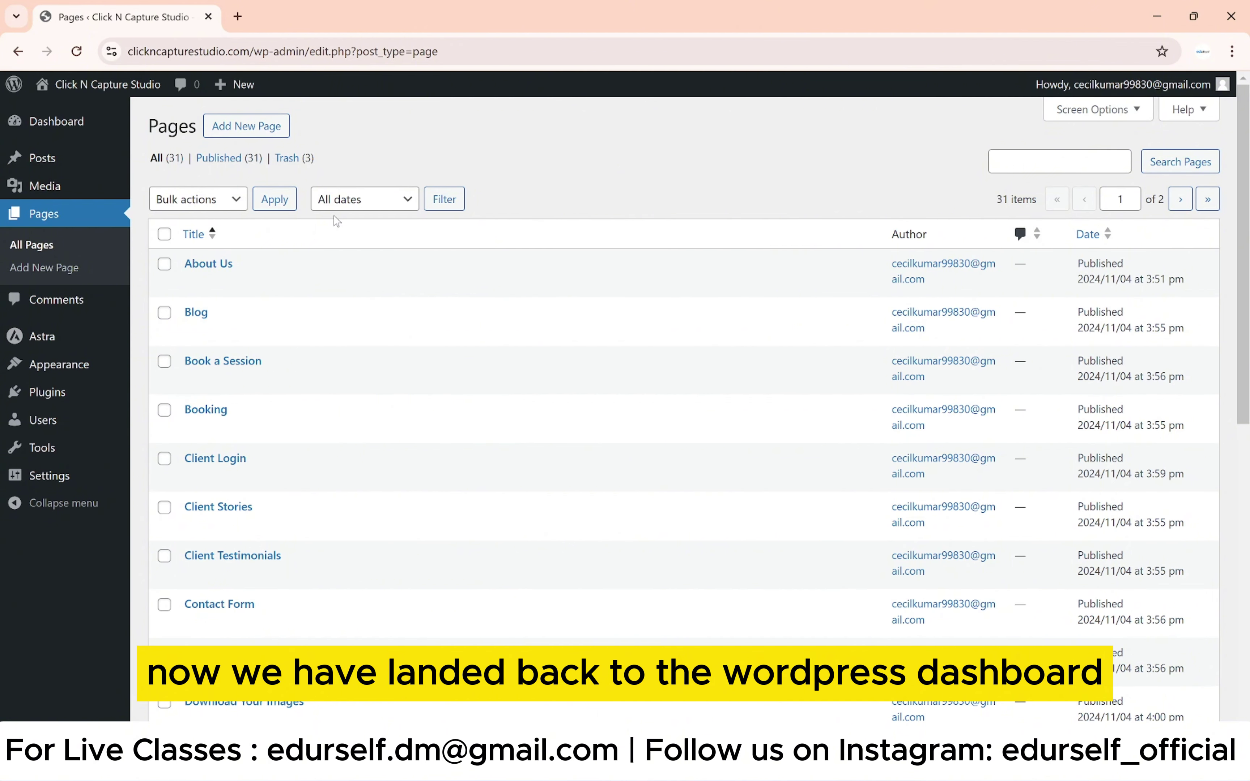
mouse_move(28, 372)
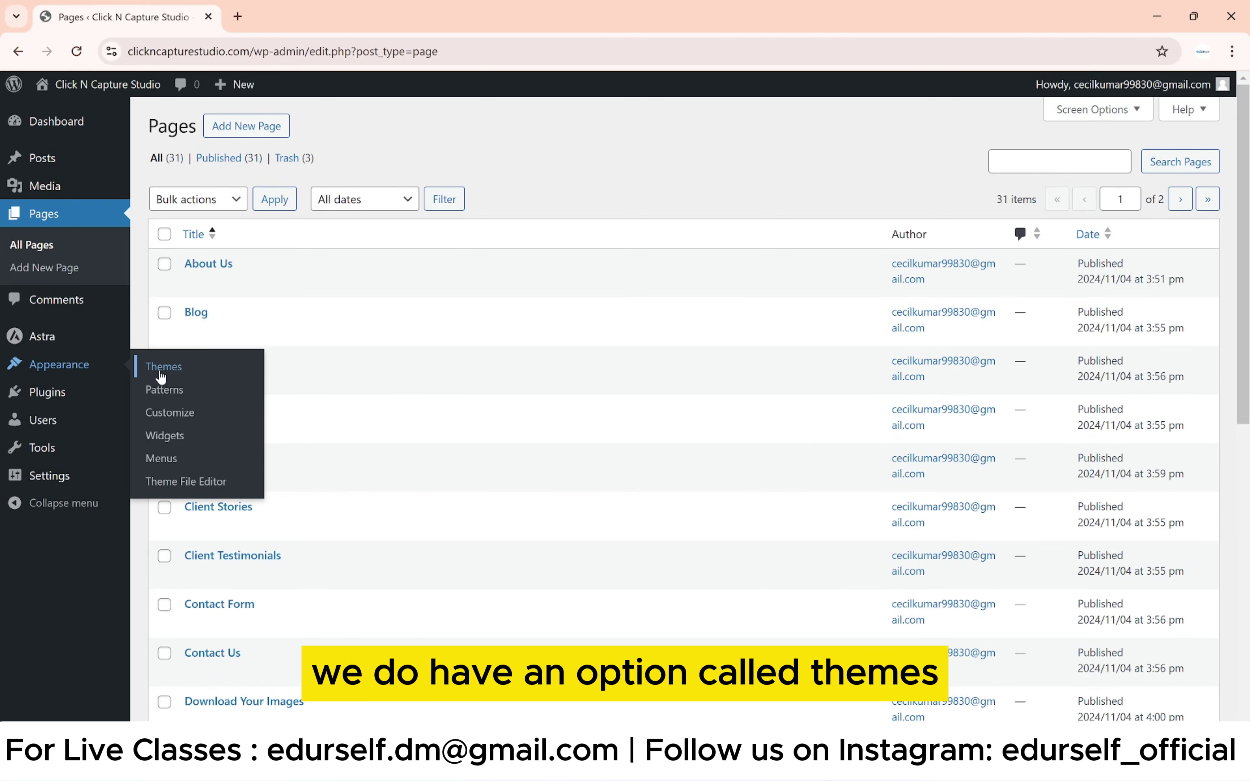
left_click(161, 368)
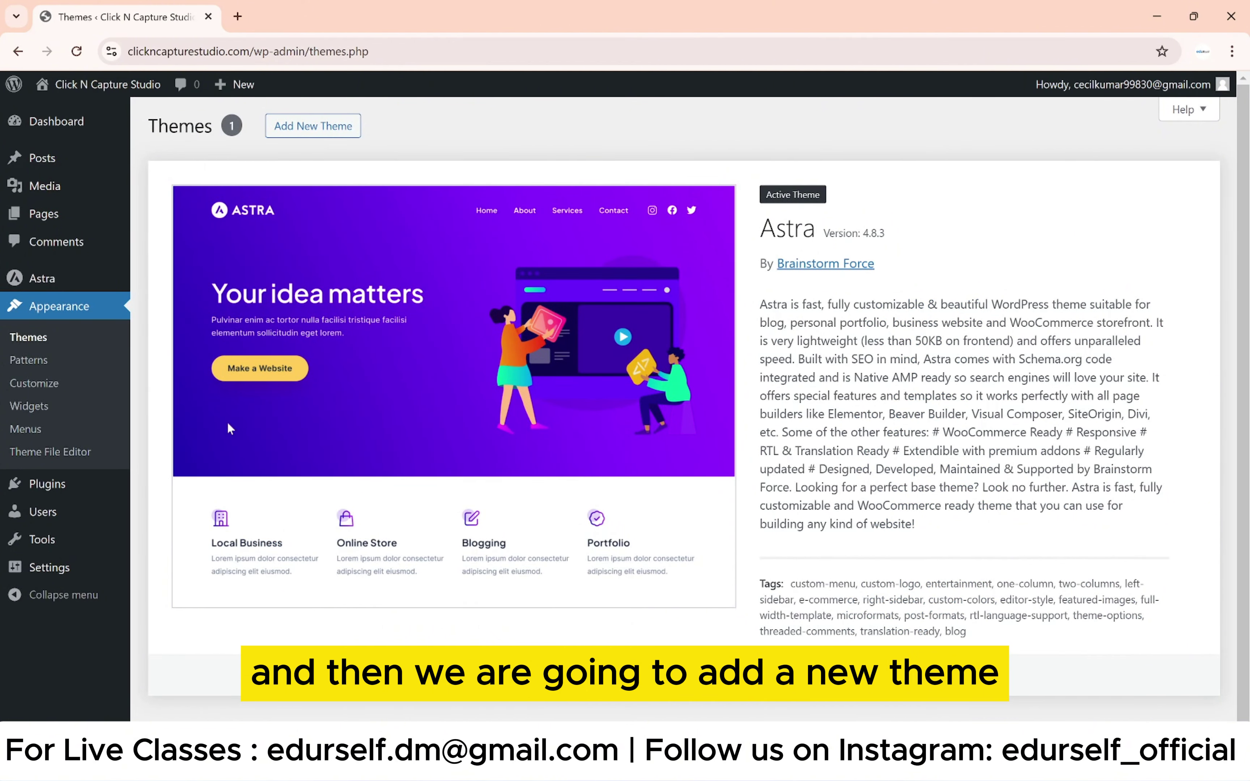
left_click(313, 124)
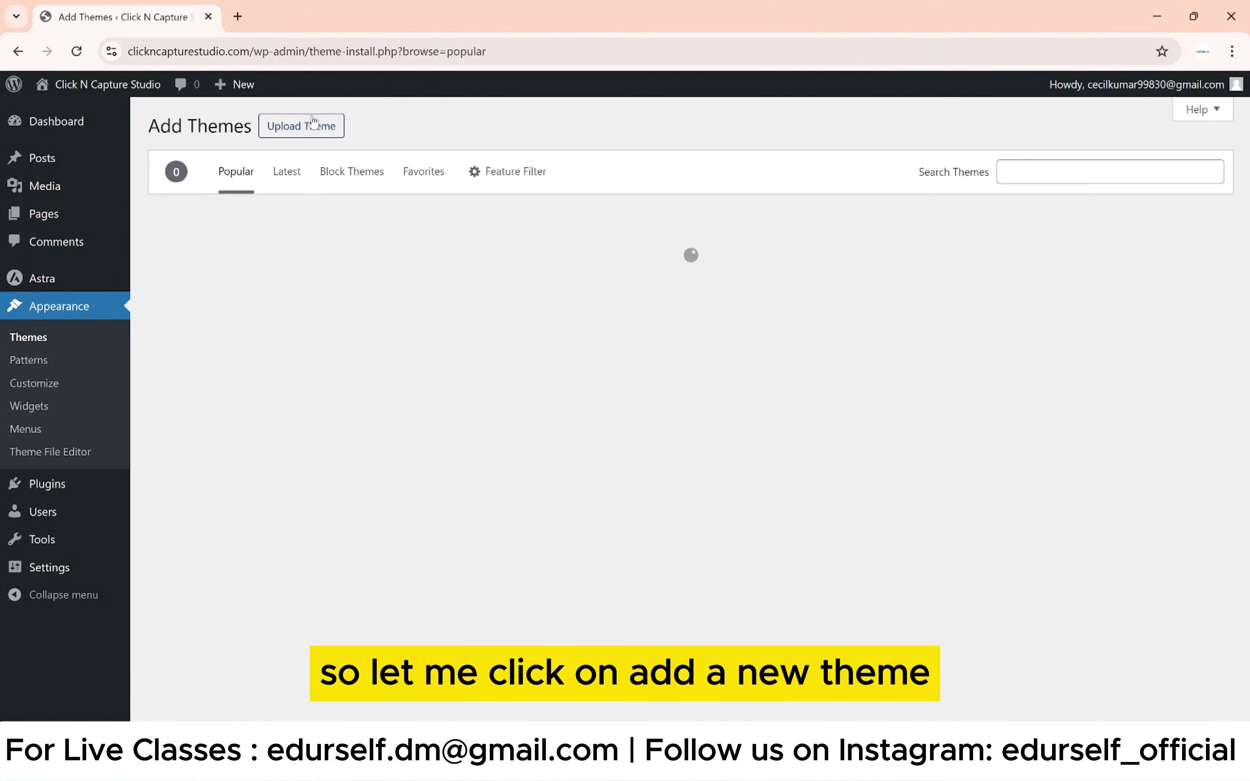
scroll(758, 416, "down", 9)
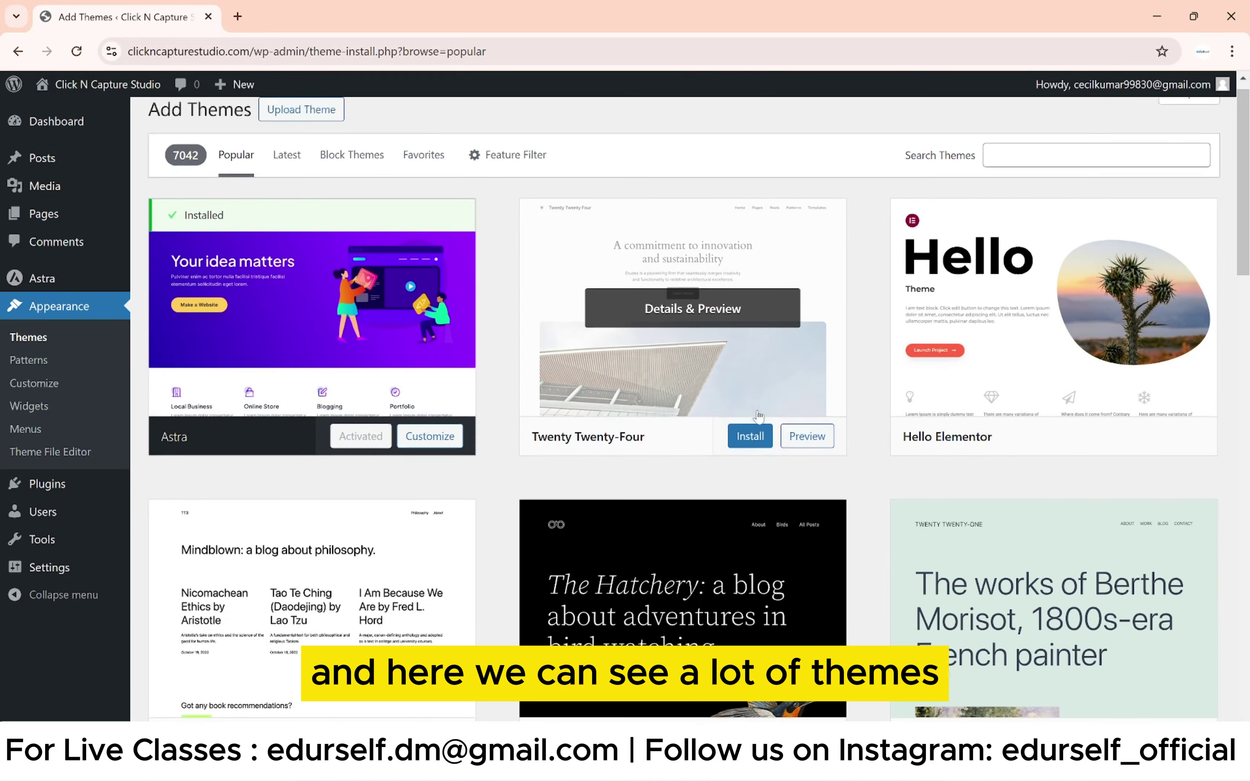
scroll(758, 416, "down", 15)
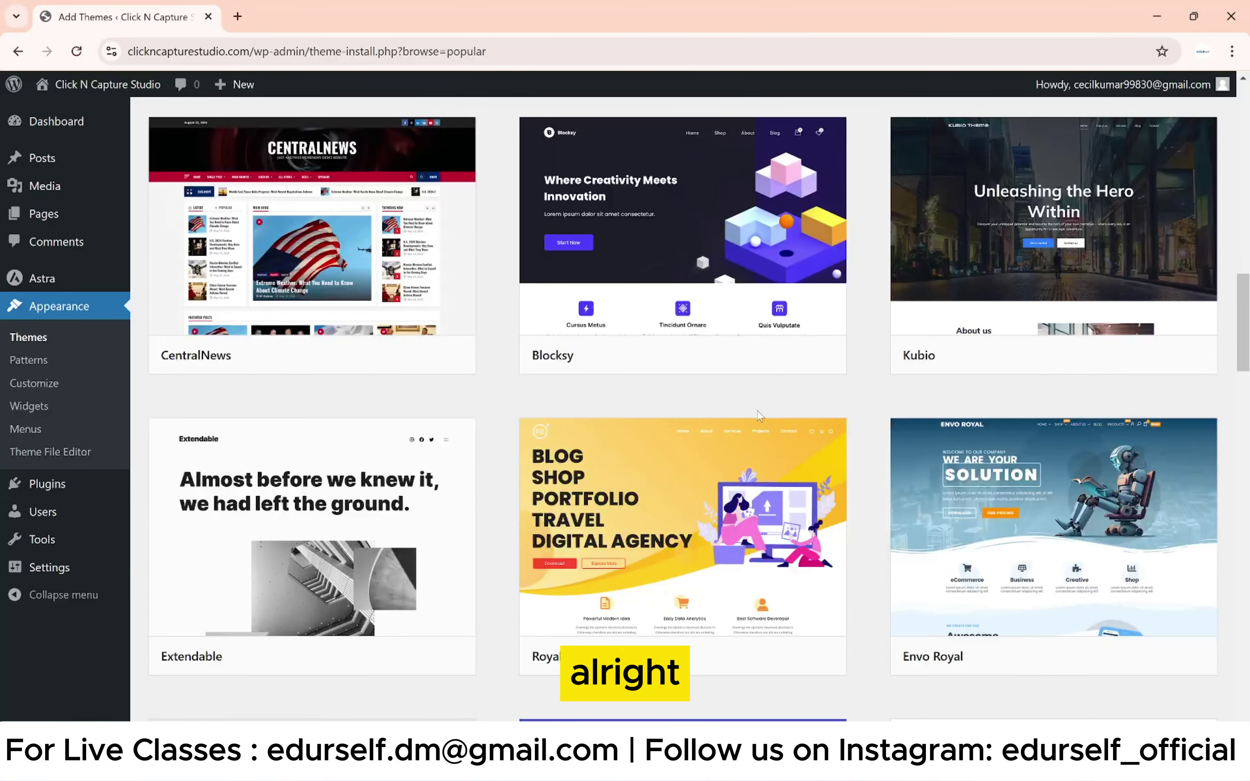
scroll(758, 416, "up", 2)
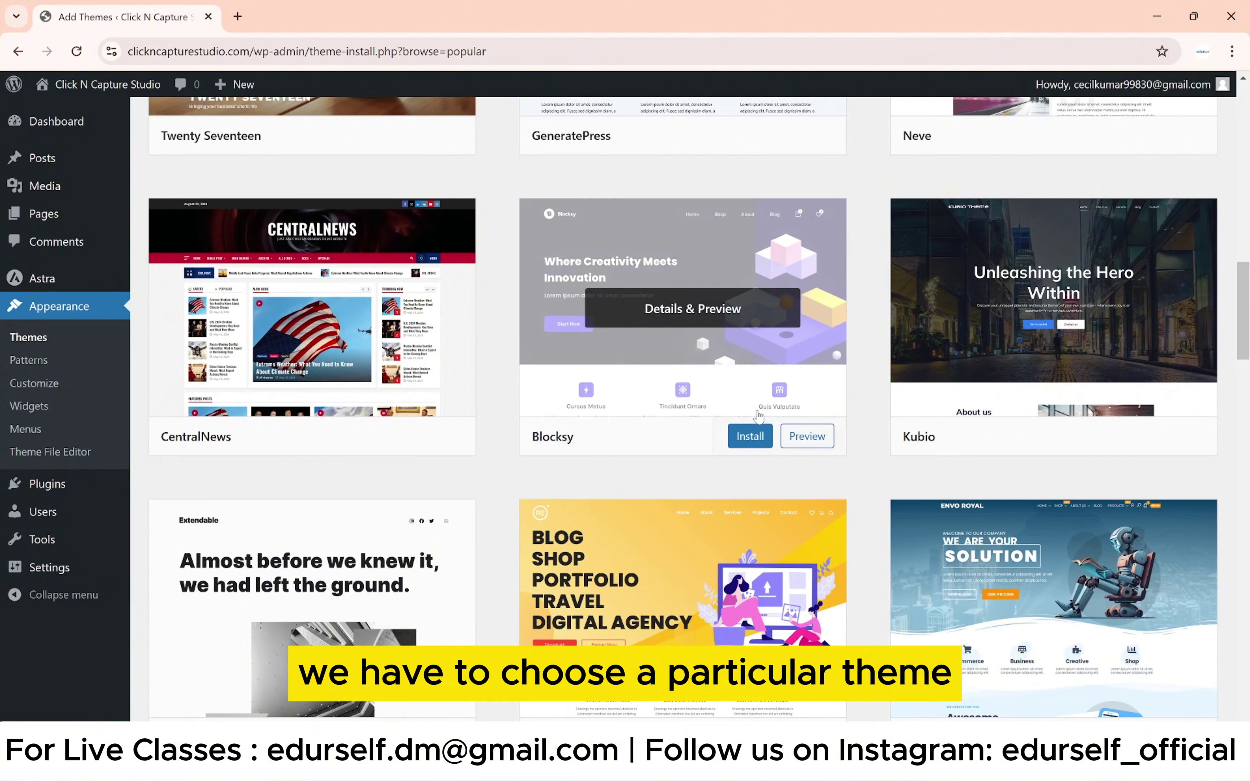
Step: Search the WordPress theme catalogue for minamaze
scroll(758, 417, "up", 20)
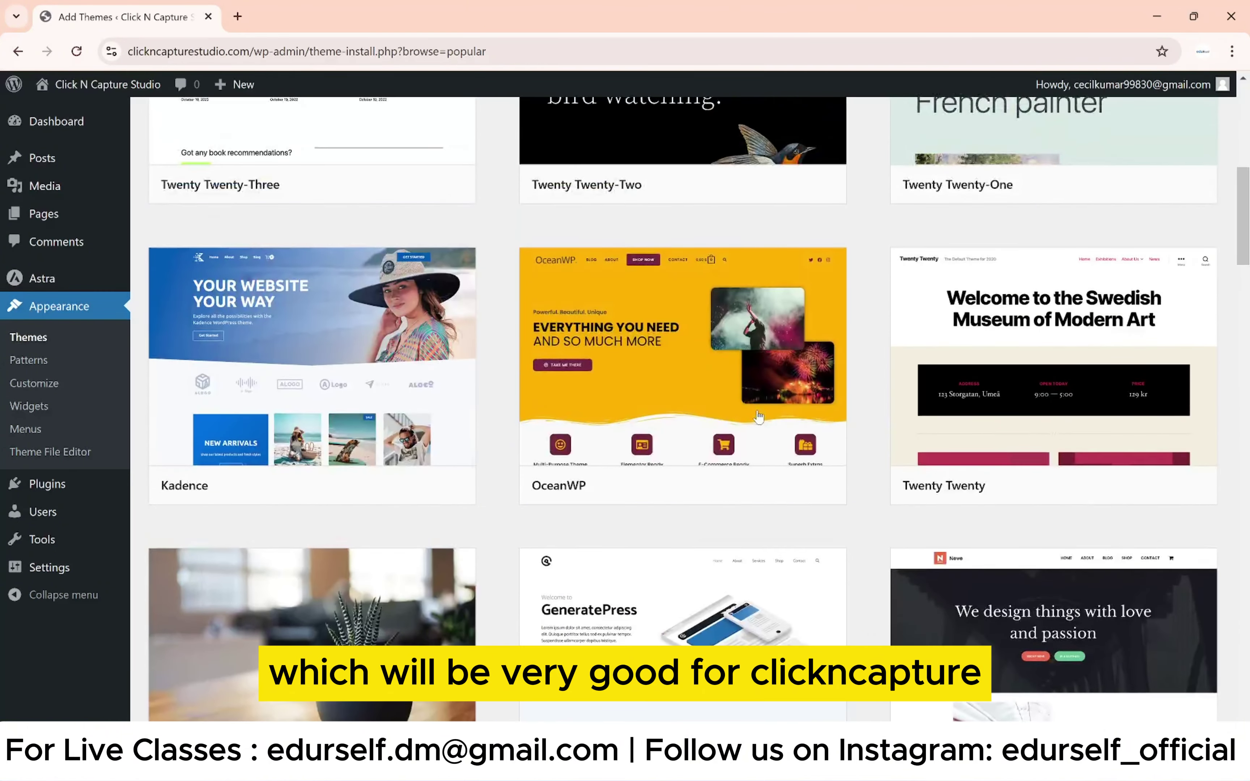
scroll(758, 416, "up", 5)
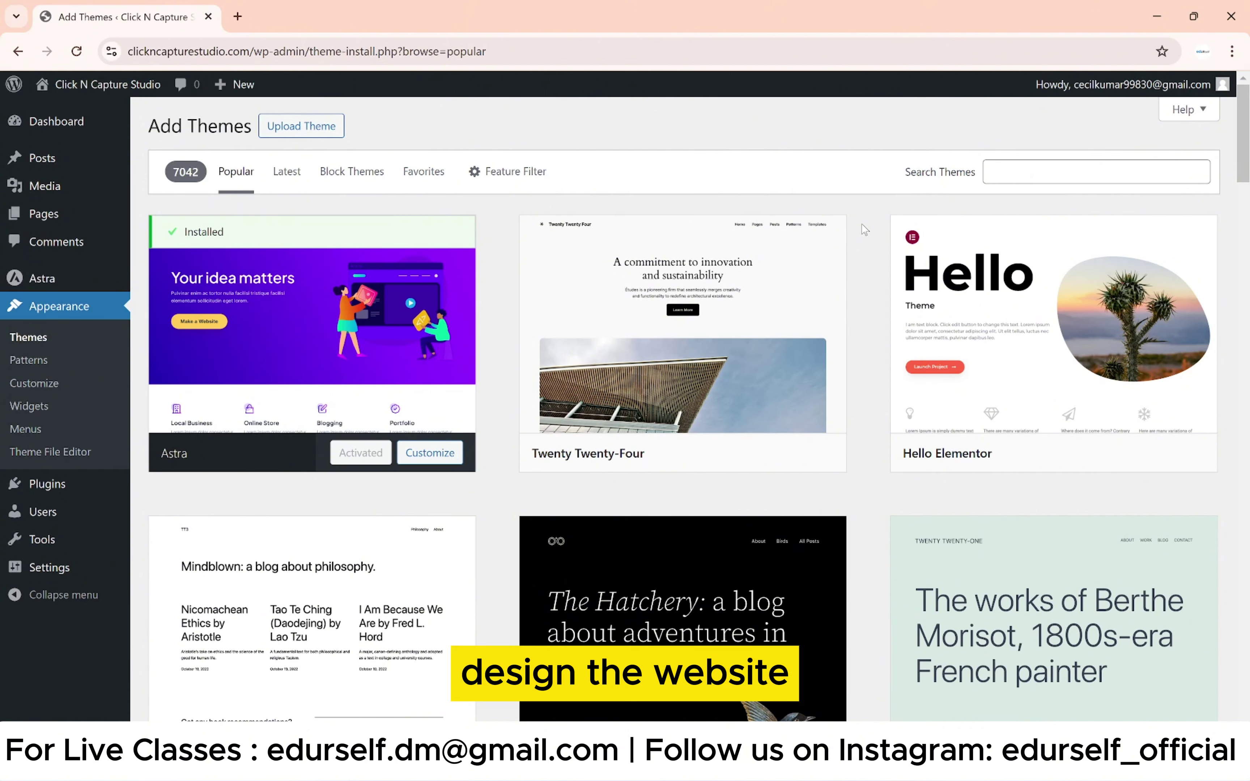
left_click(1080, 160)
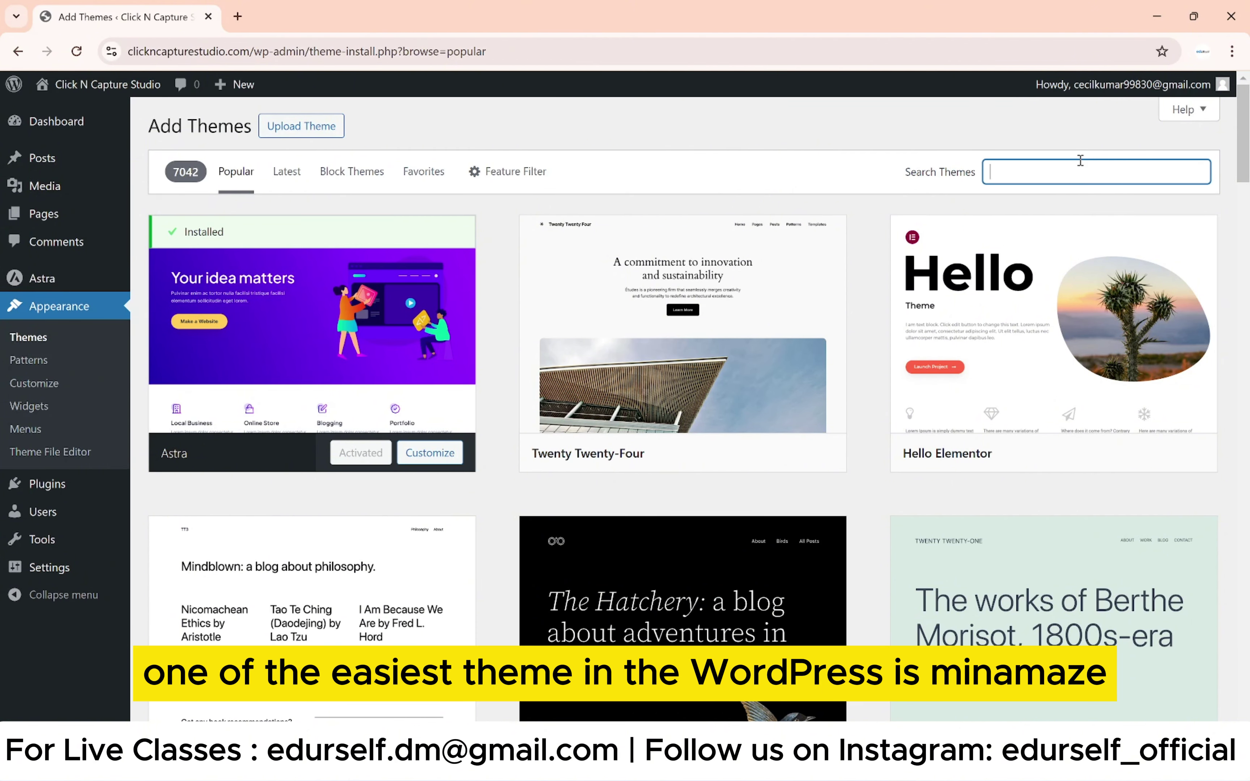
type("minamaze")
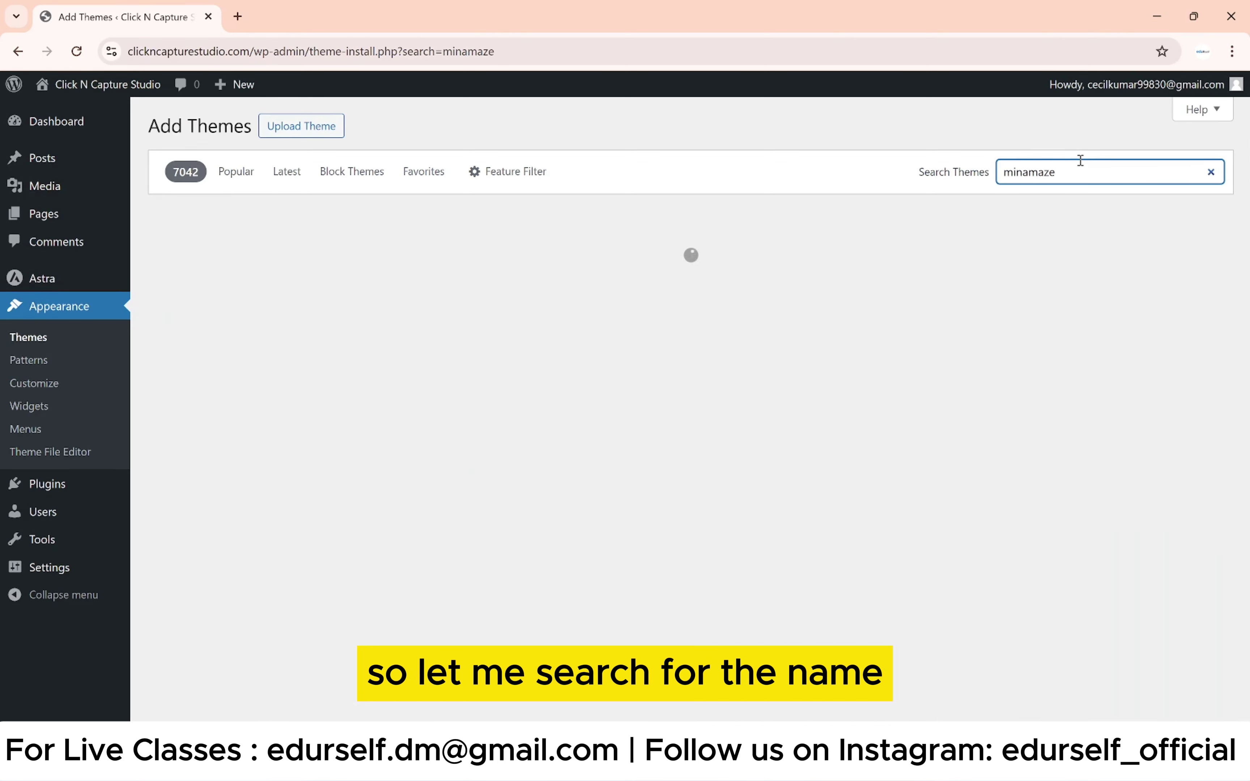
key("Return")
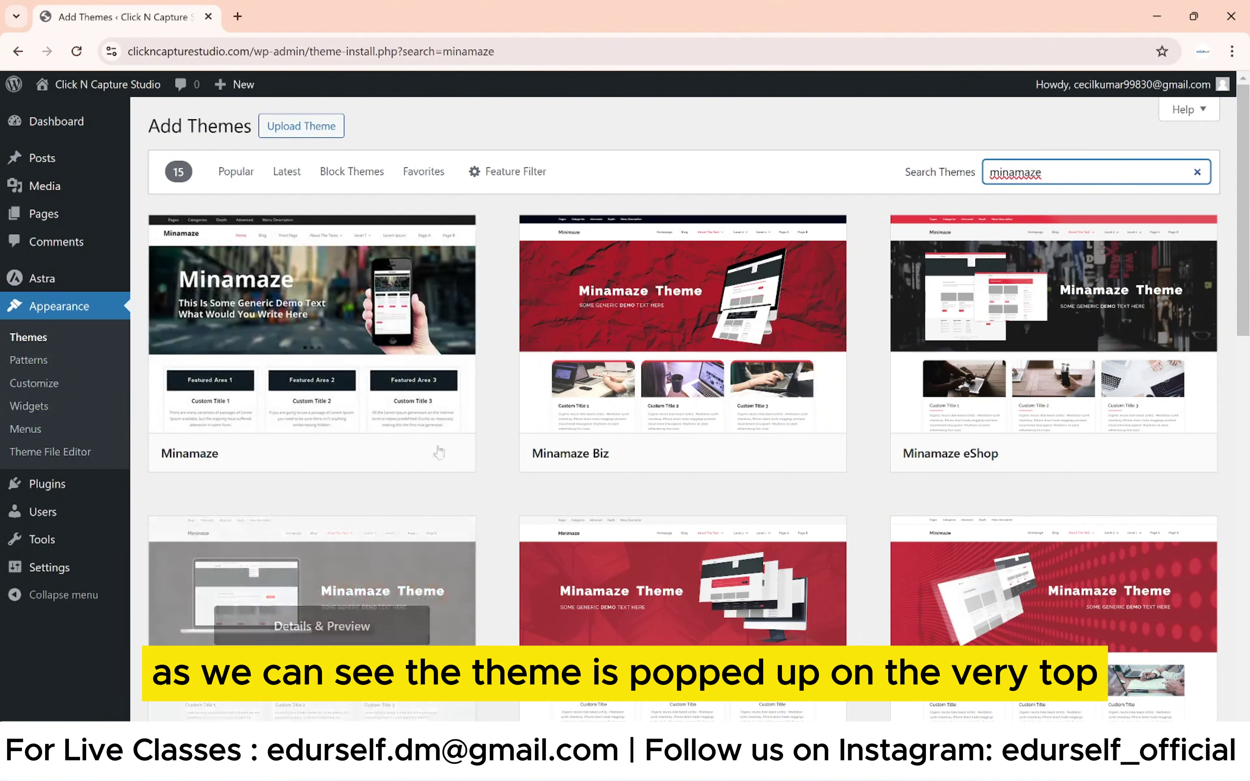
Step: Install the Minamaze theme and activate it for the site
mouse_move(344, 445)
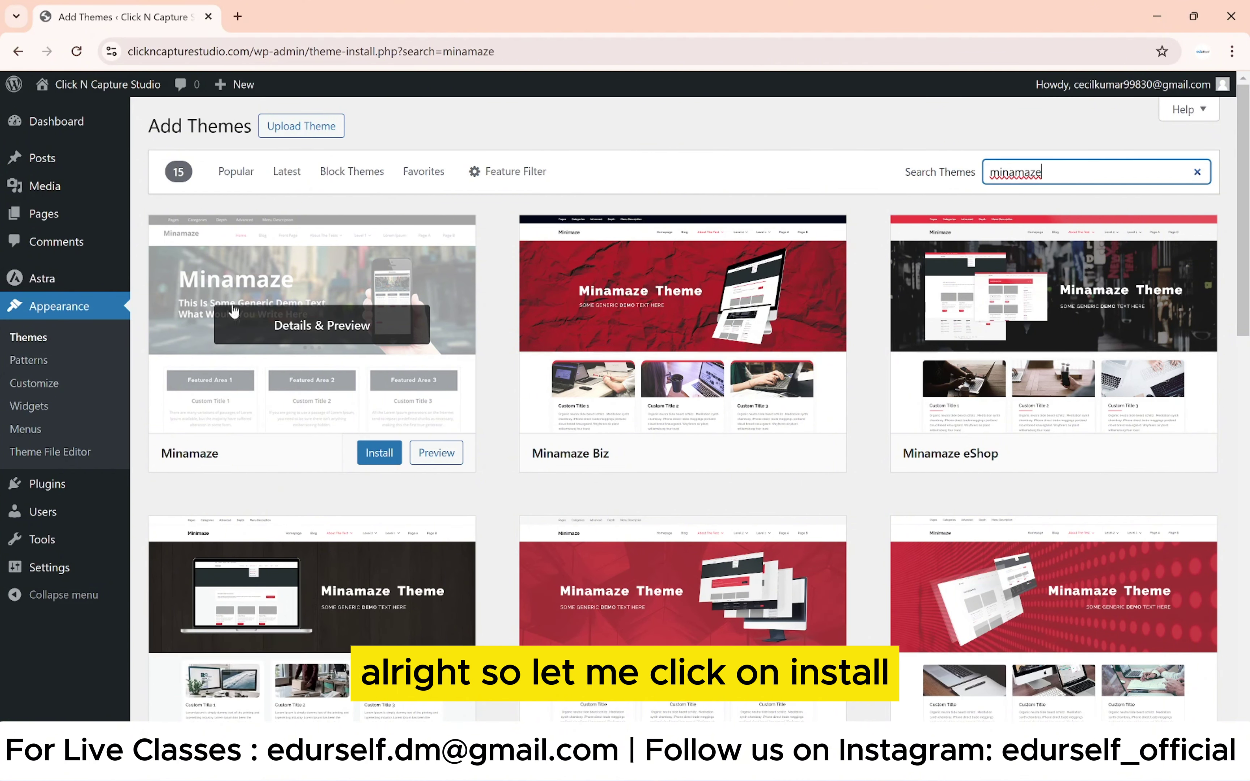
left_click(376, 459)
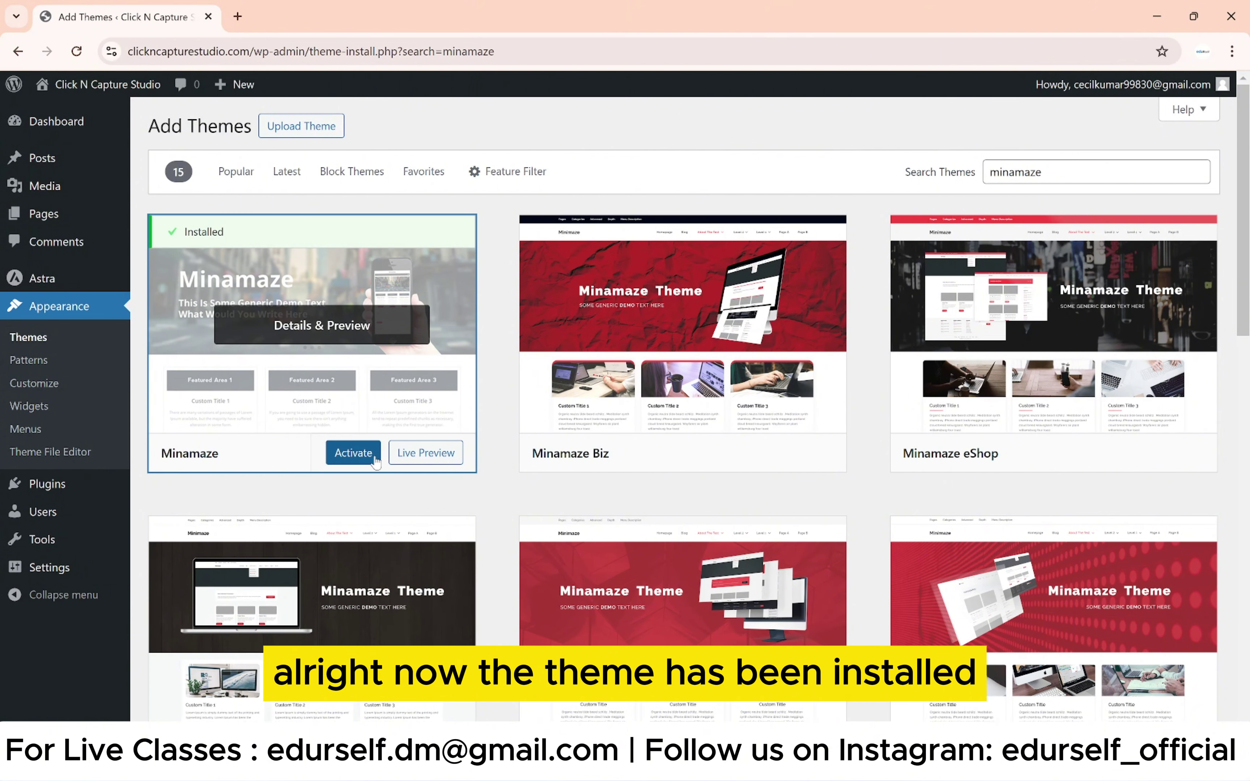
left_click(352, 455)
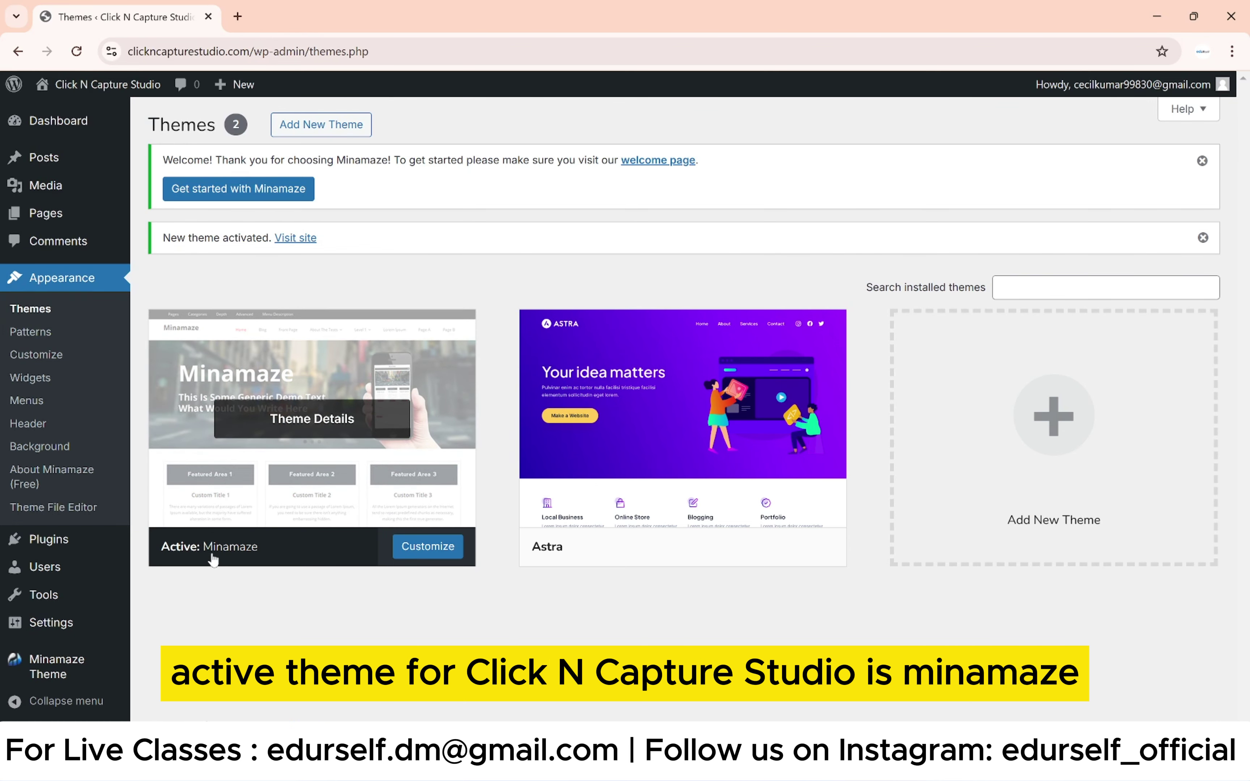
Step: Open the clickncapturestudio.com homepage in a new browser tab and review its header menu, slider and featured areas down to the footer
left_click(238, 17)
type("c")
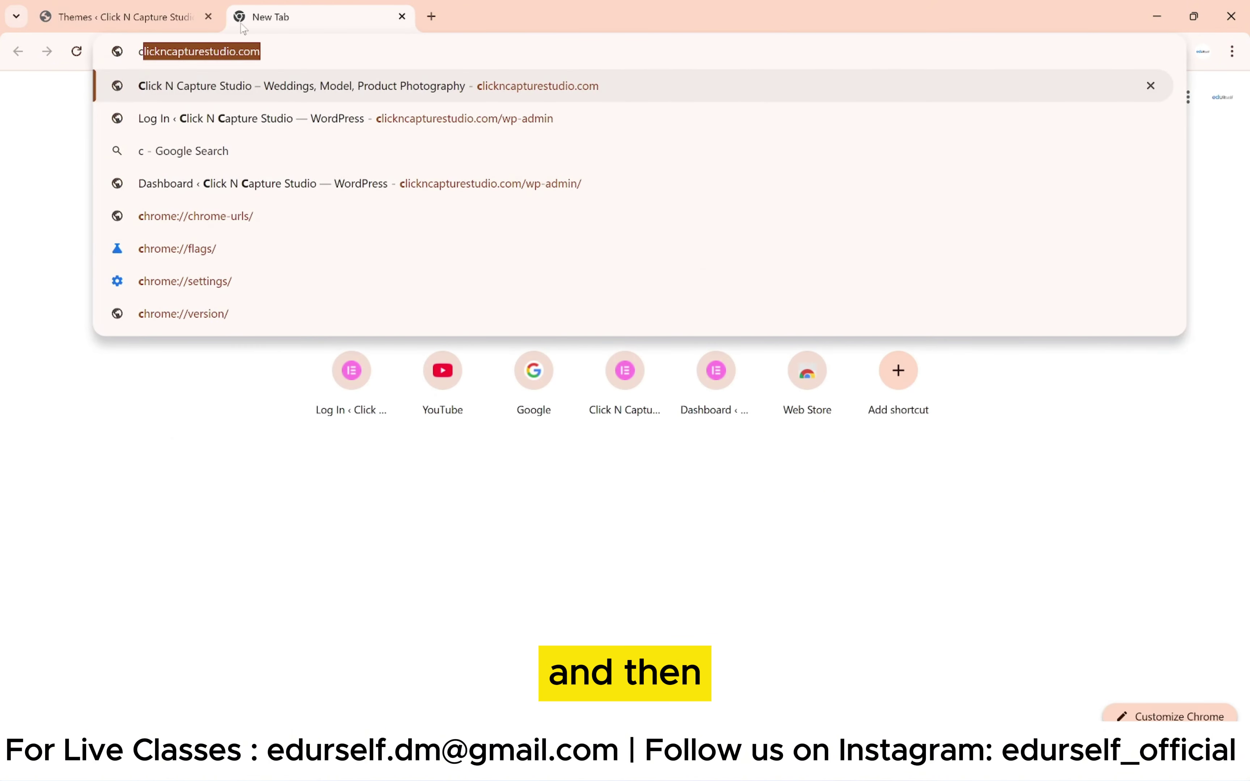
key("Return")
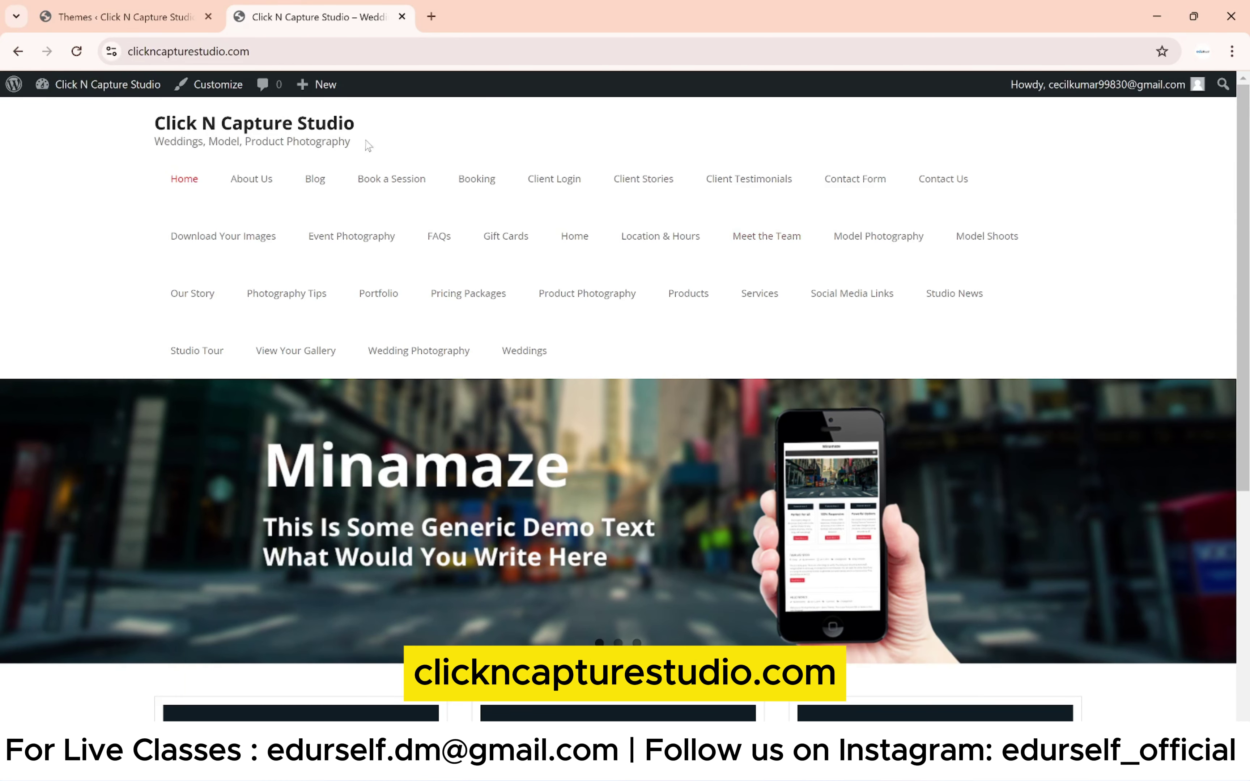
scroll(348, 148, "down", 4)
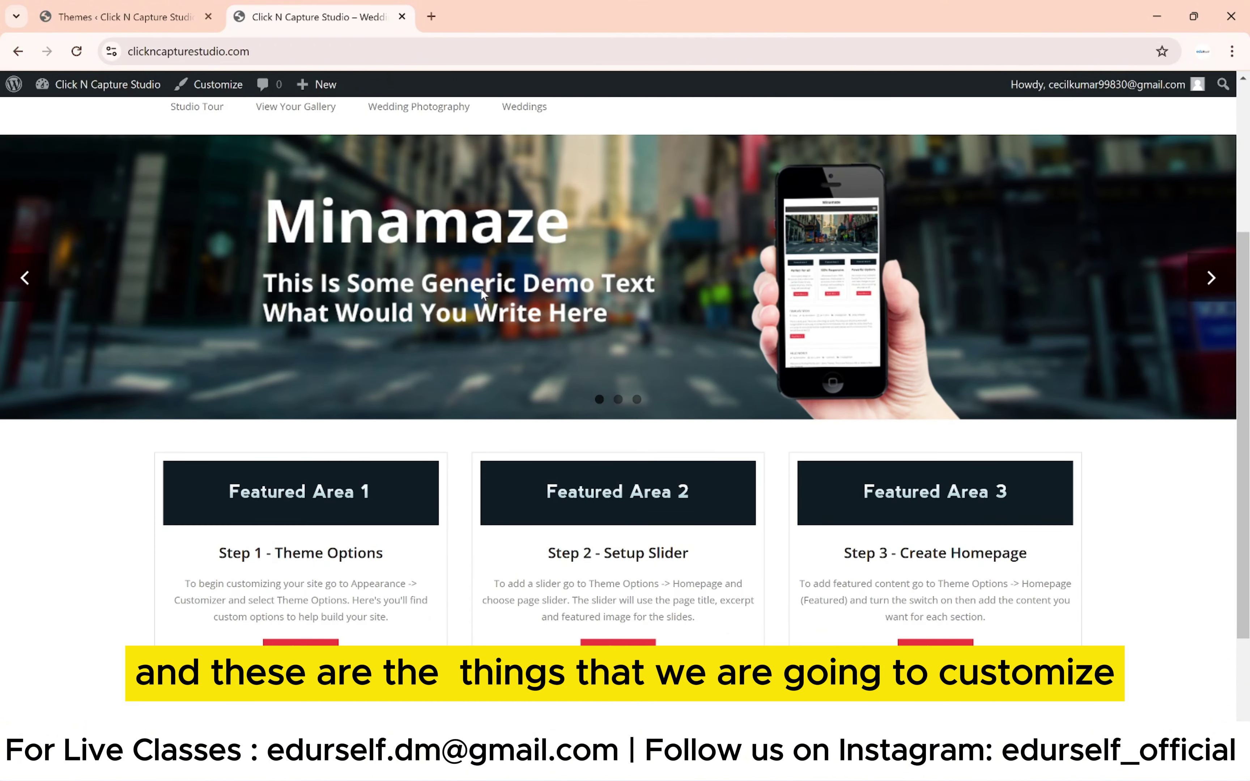
scroll(482, 292, "down", 3)
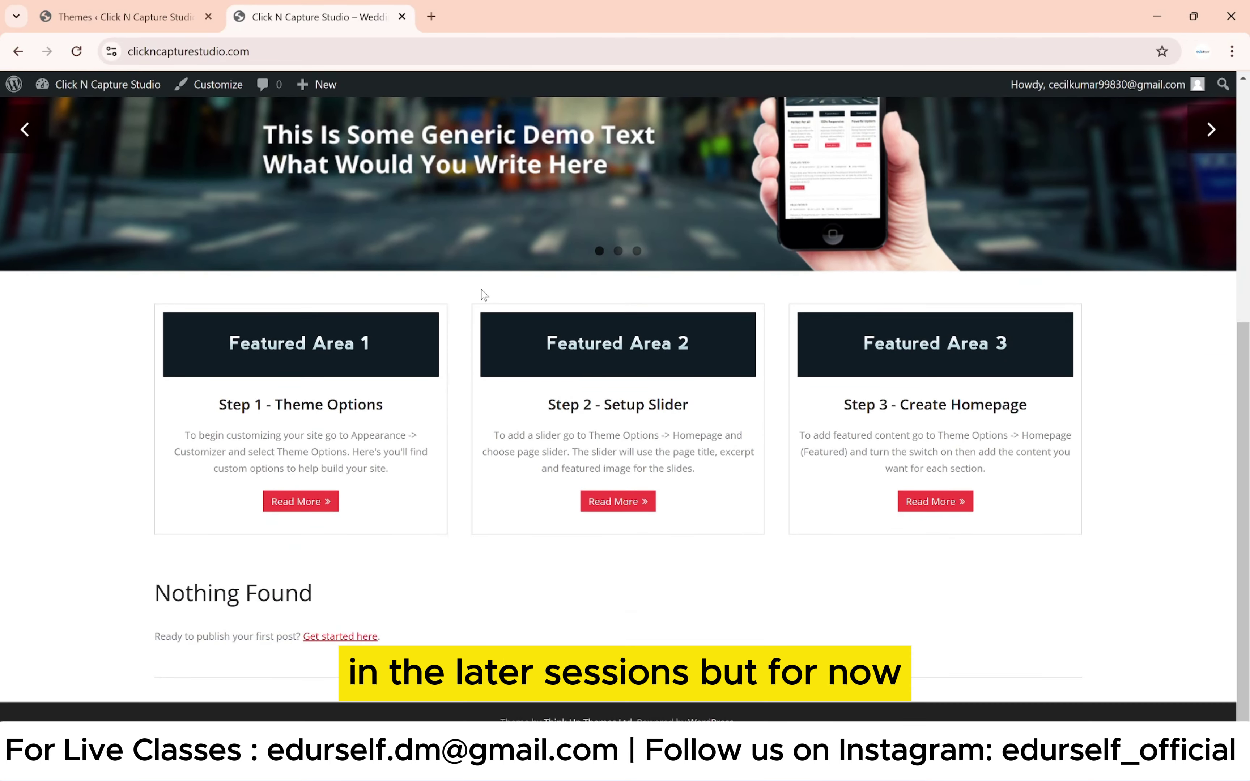
scroll(482, 293, "up", 8)
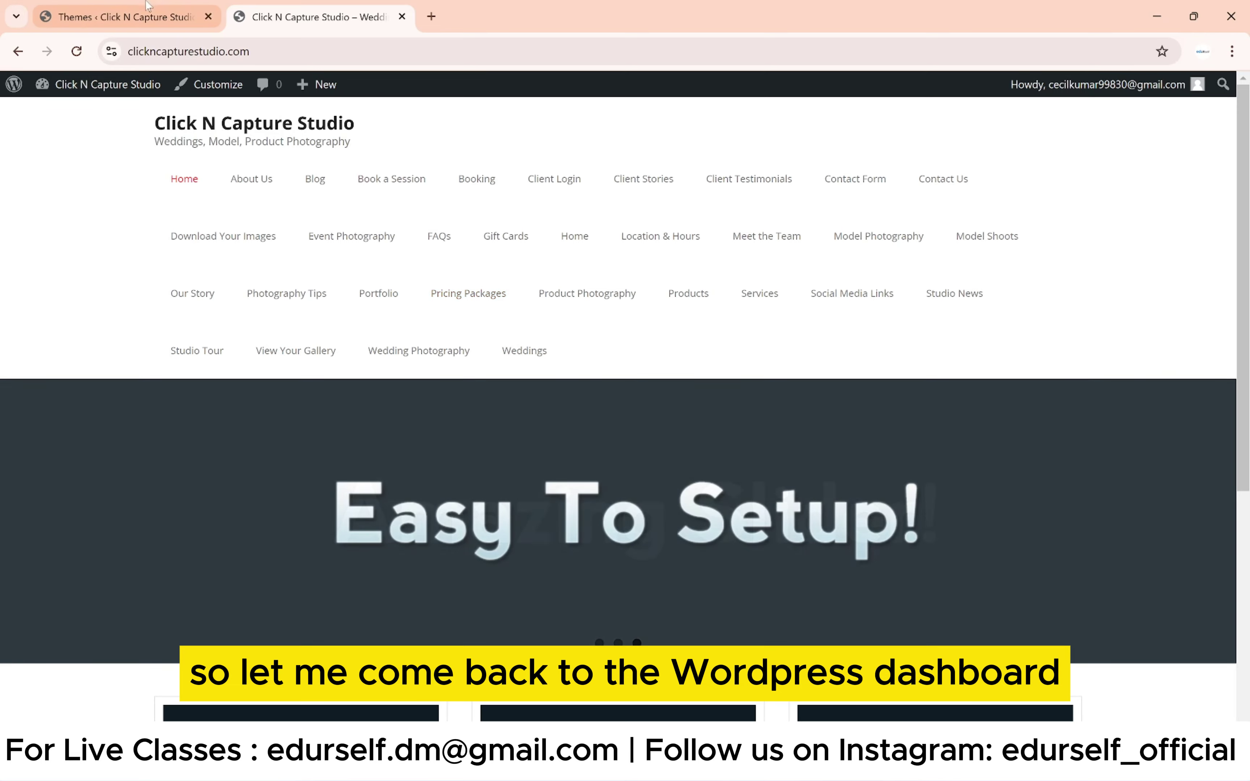
Step: Return to the WordPress dashboard, open the menu editor and name the new menu CNC
left_click(146, 6)
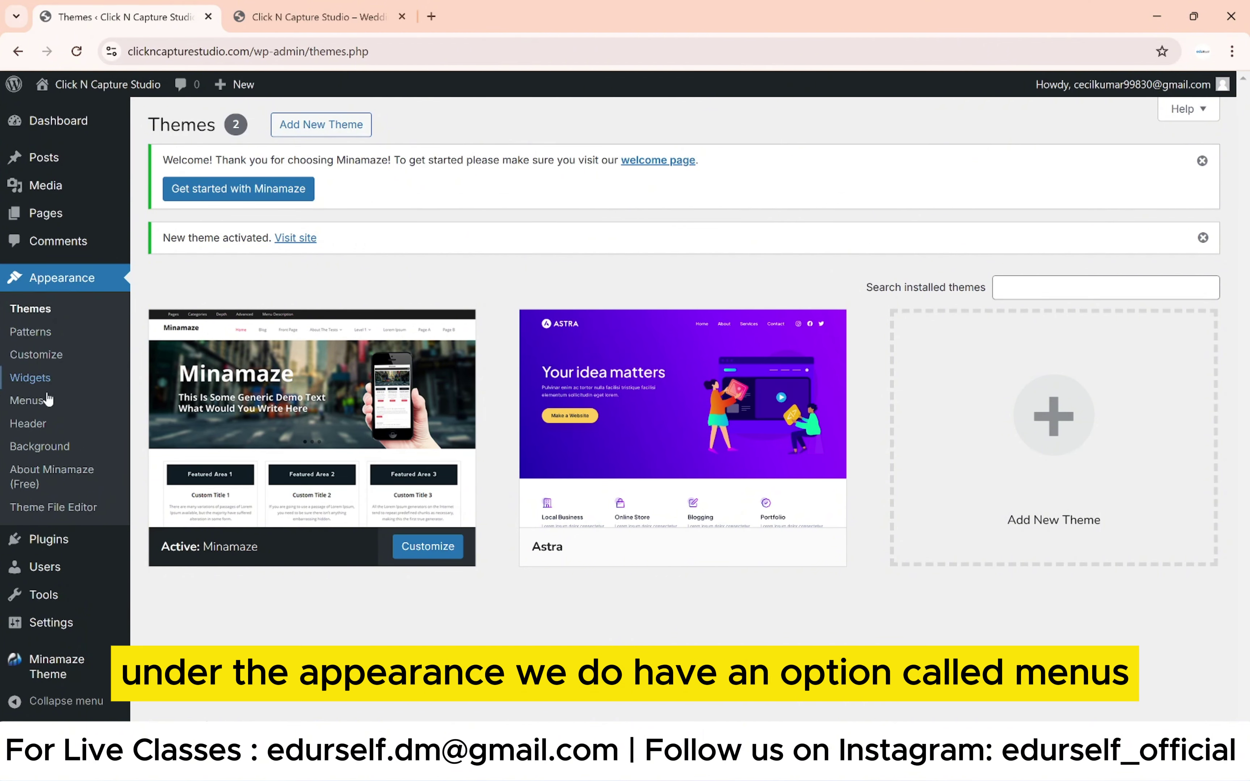
left_click(45, 405)
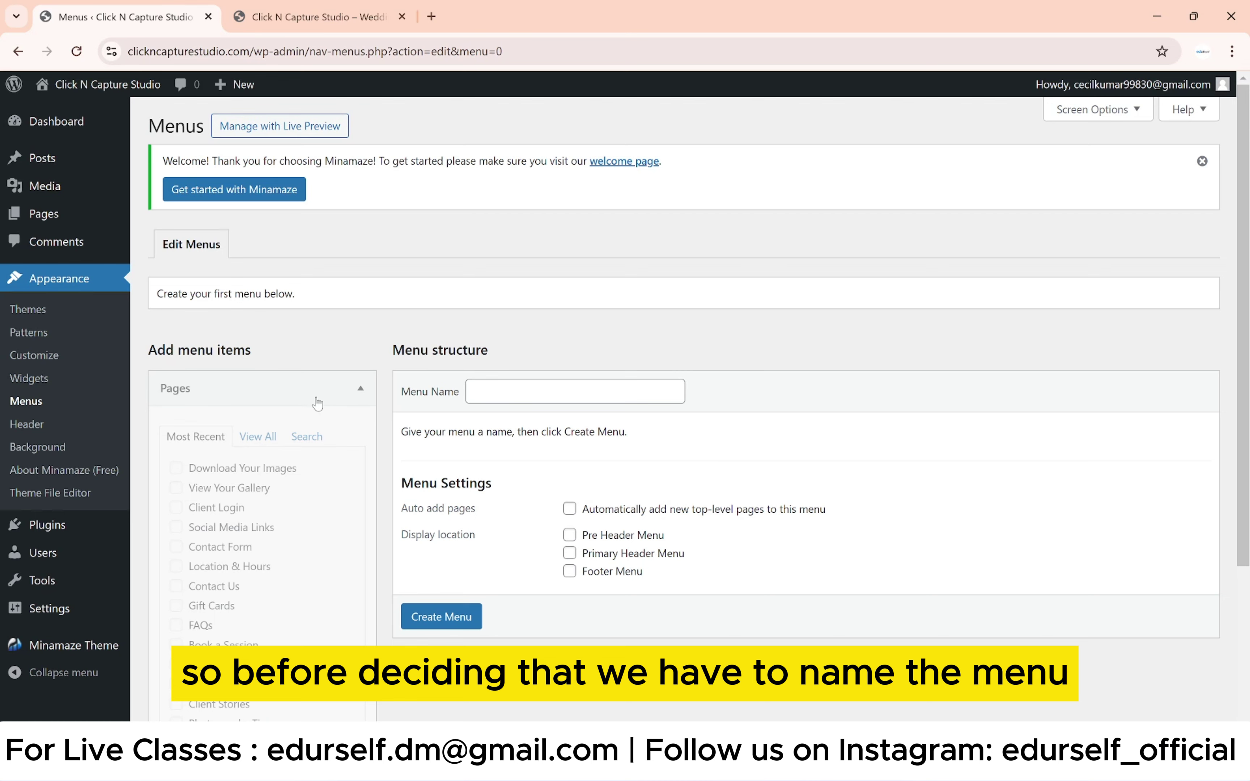
left_click(519, 393)
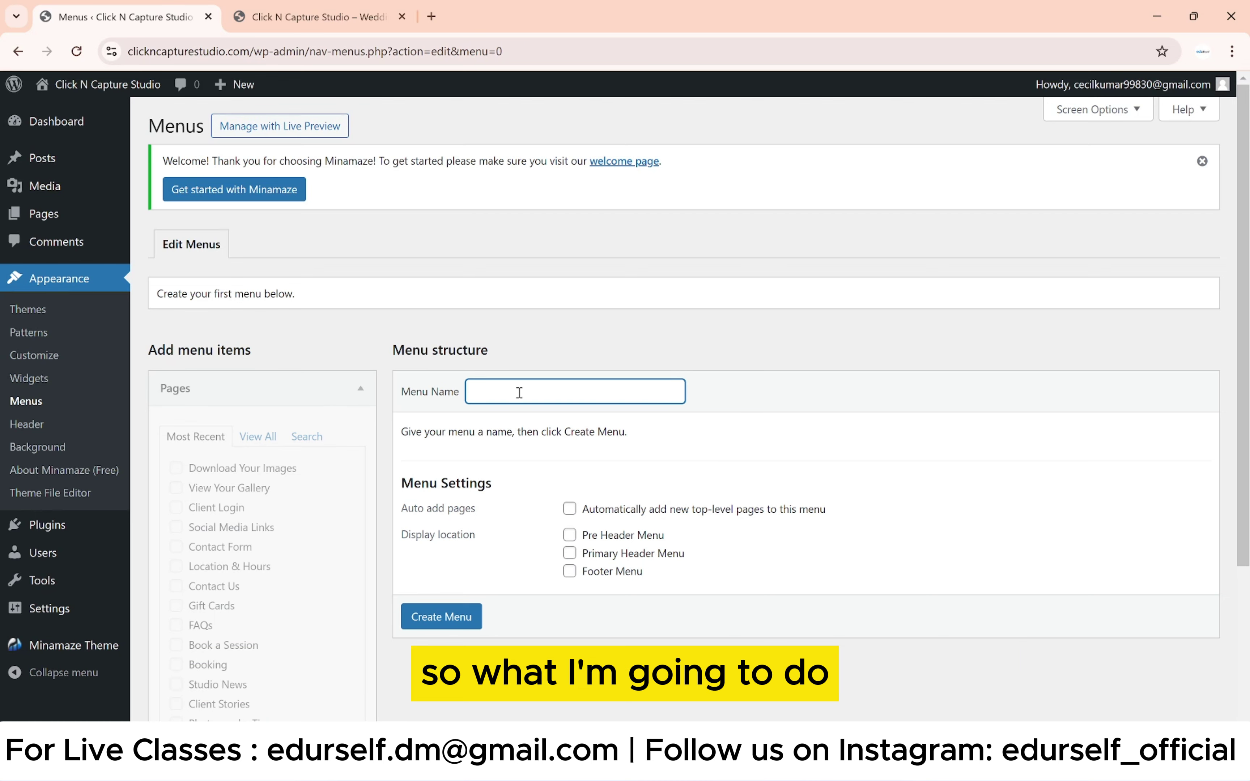
type("CNC")
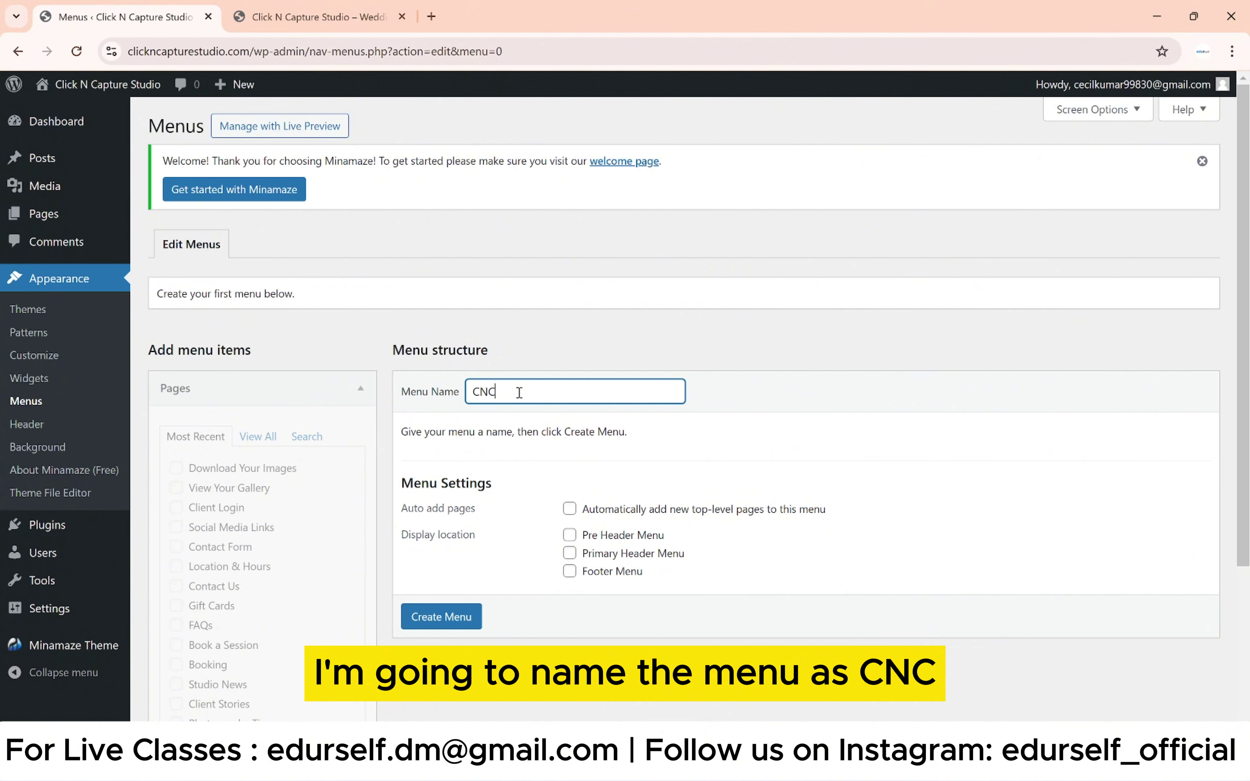
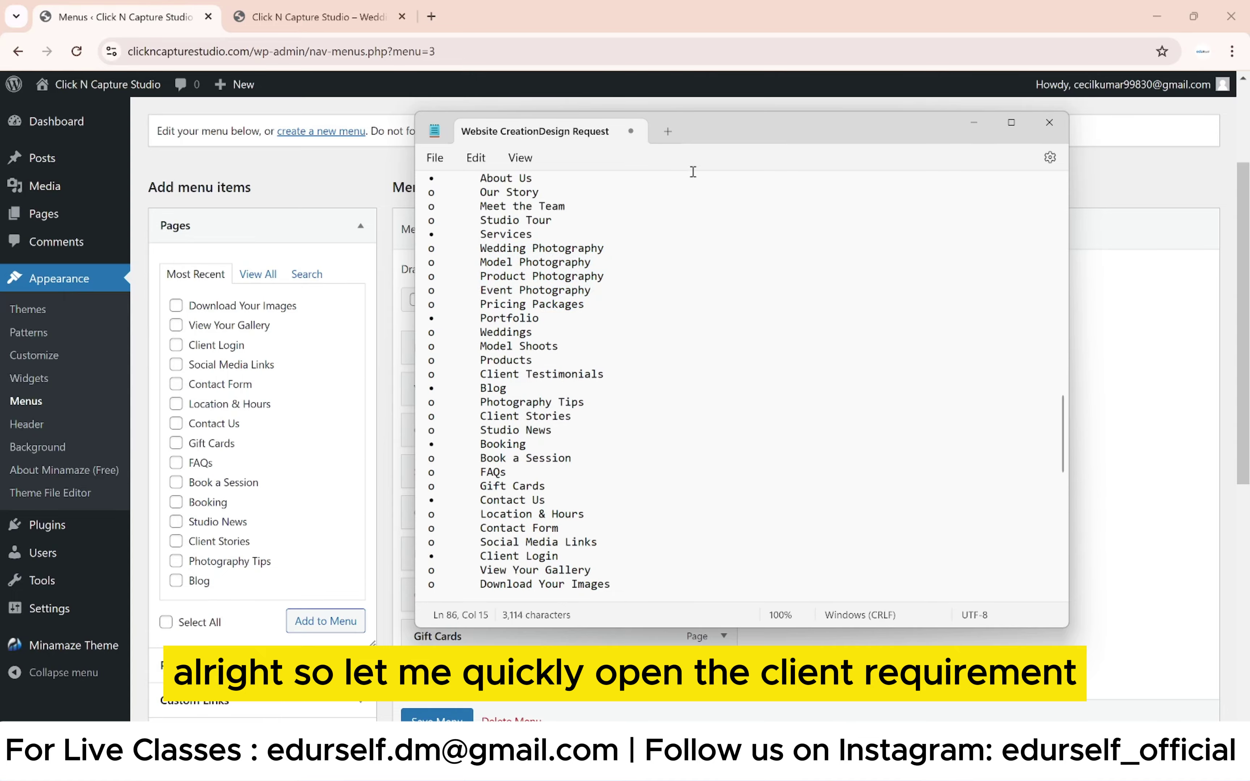
Step: Place the Notepad request beside the menu editor, review the first requested entries, and look for Home among the CNC menu items
left_click_drag(722, 124, 1119, 224)
scroll(943, 381, "up", 3)
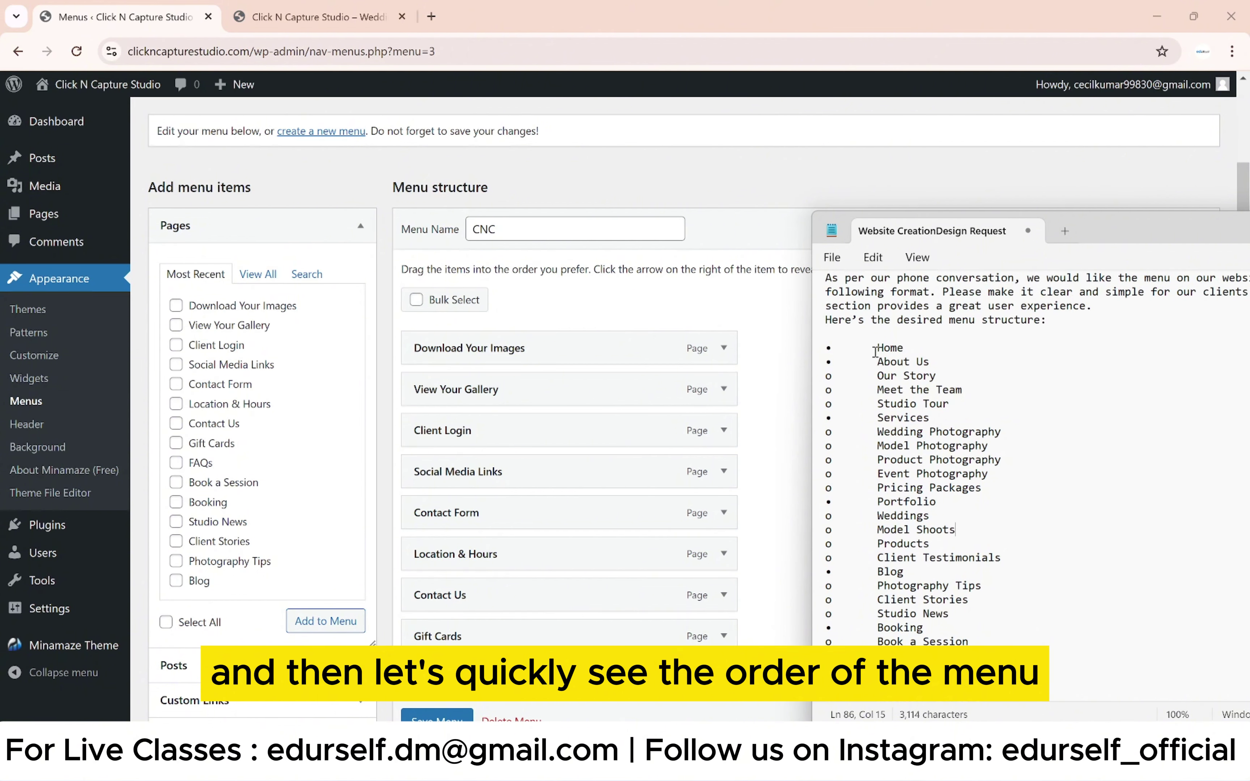
left_click_drag(875, 352, 943, 379)
left_click(768, 372)
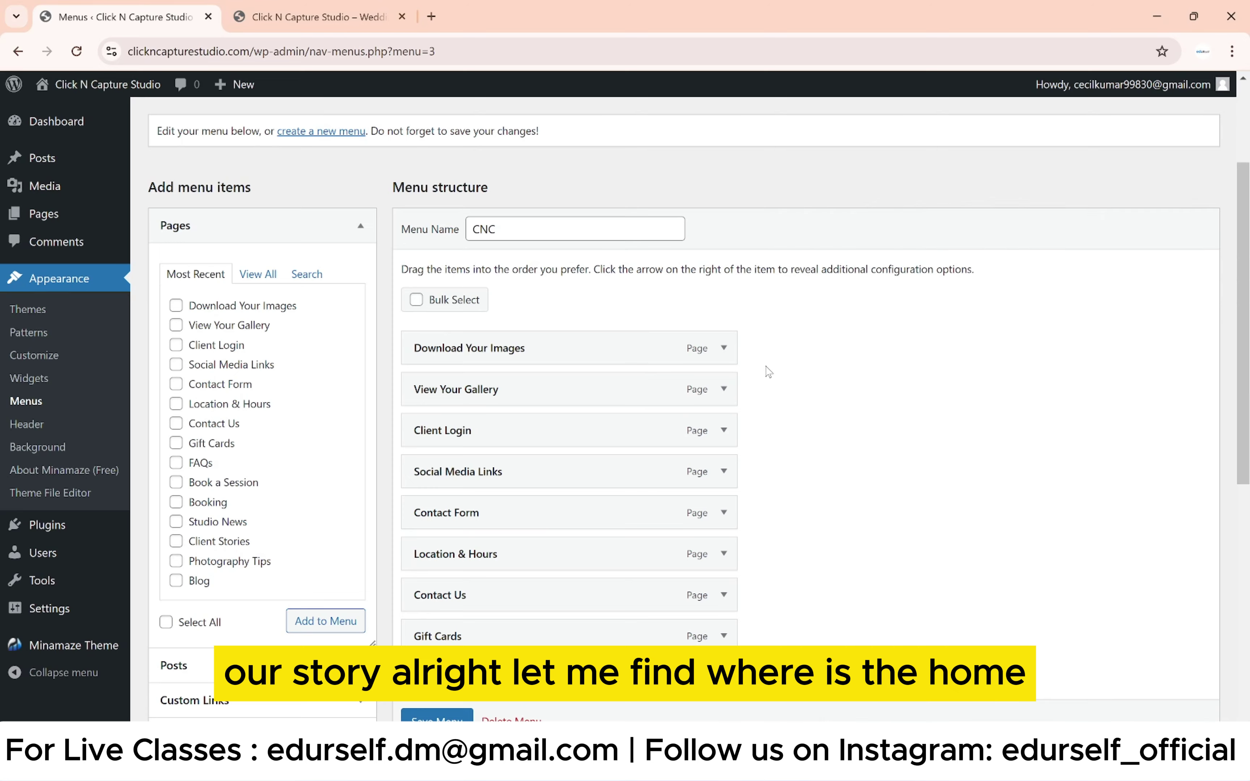
scroll(530, 429, "down", 5)
scroll(529, 423, "down", 3)
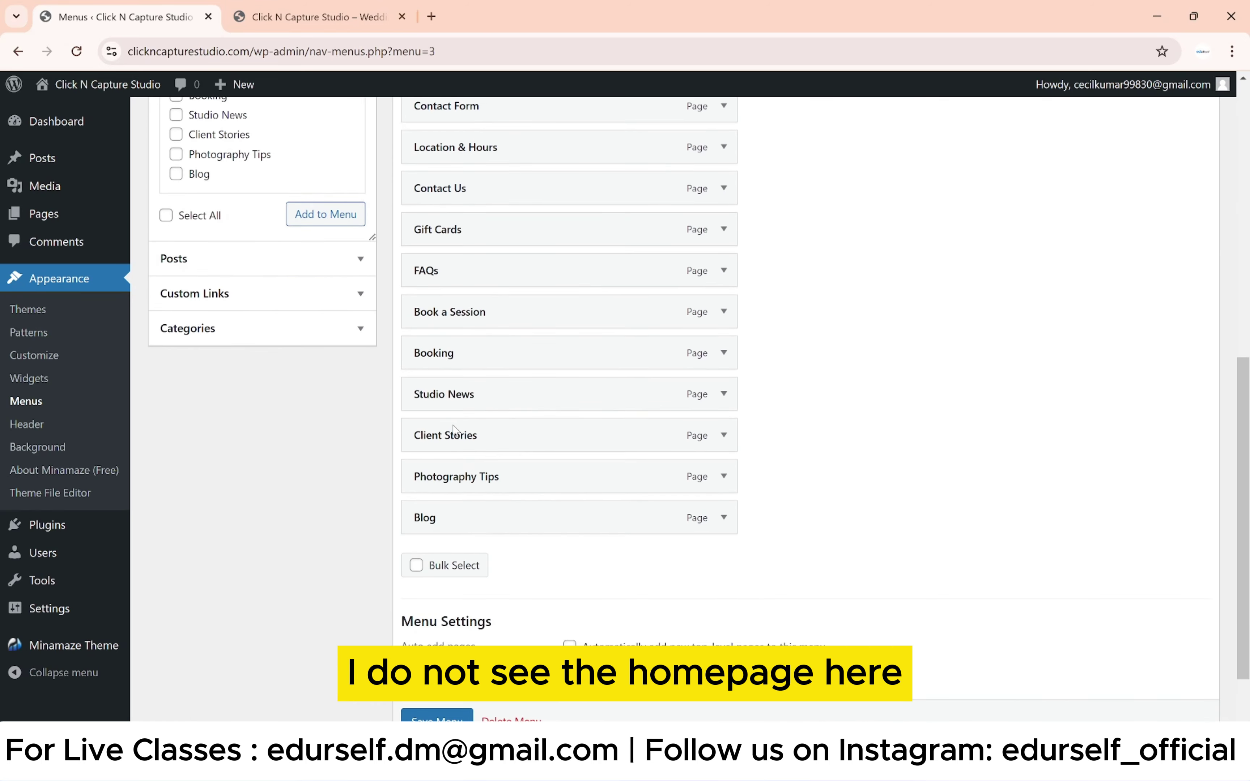
scroll(464, 423, "up", 8)
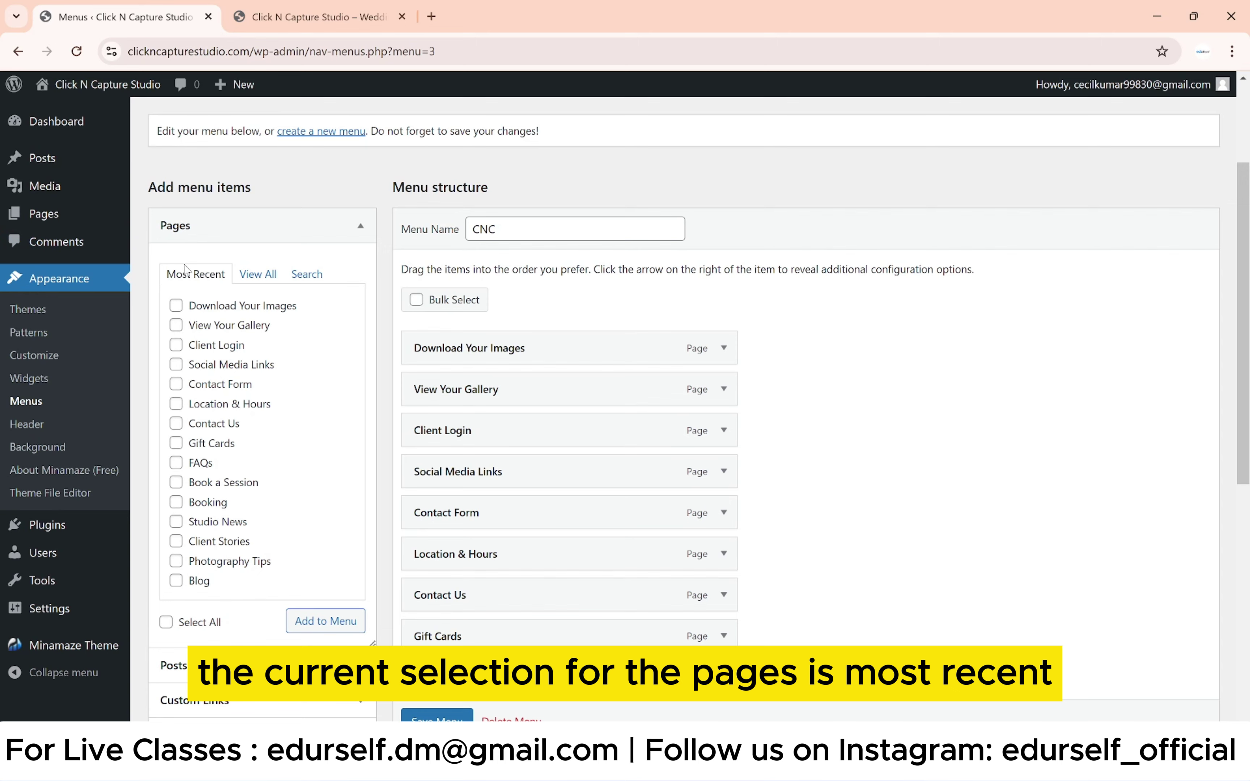
Step: Show the complete list of pages instead of the most recent ones and add all of them to the CNC menu
left_click_drag(25, 402, 253, 277)
left_click(252, 275)
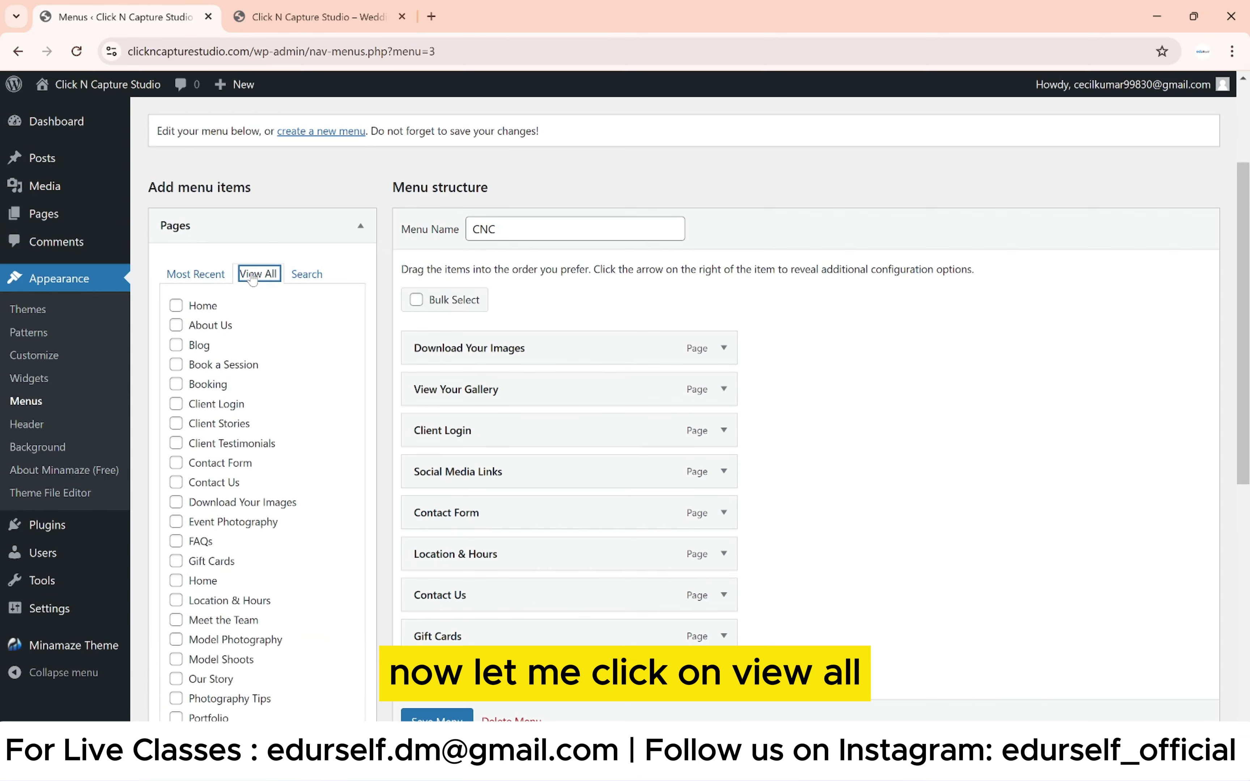
scroll(179, 310, "down", 5)
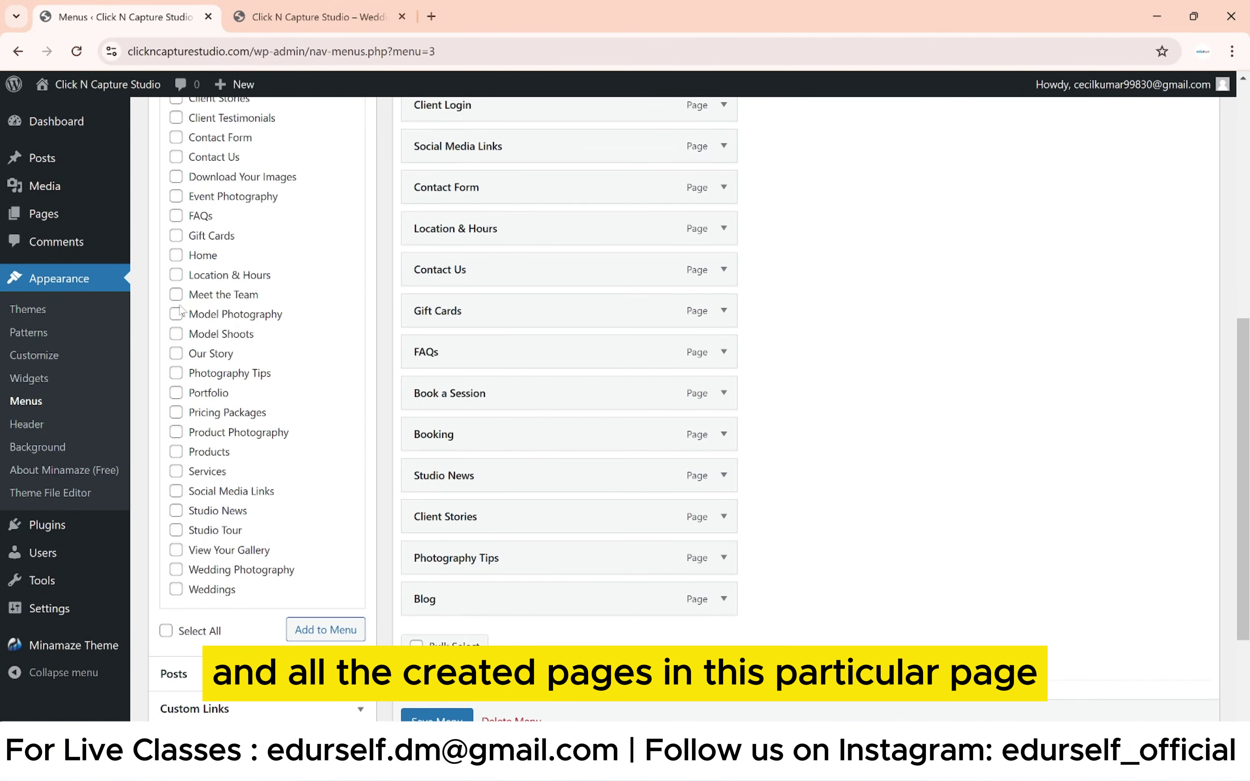
mouse_move(66, 231)
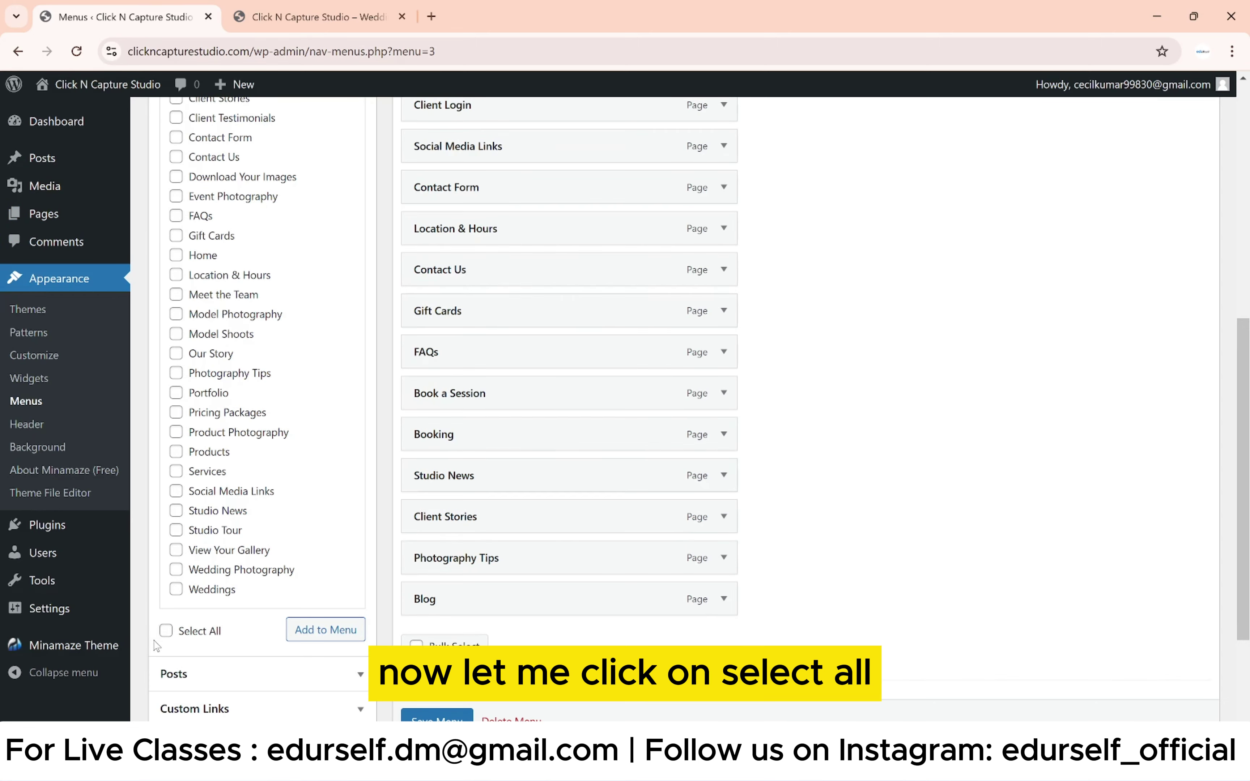
left_click(325, 629)
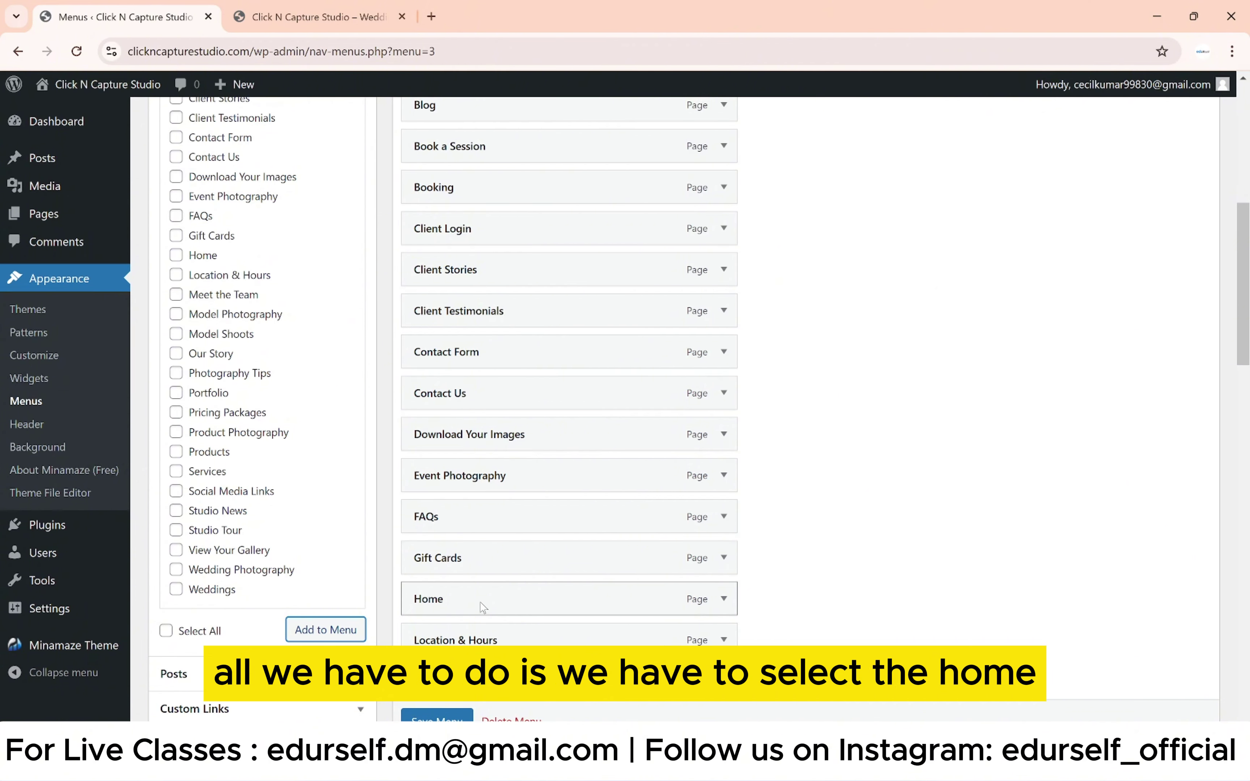
Step: Move the Home page item directly below the Home custom link, and check the position of About Us against the Notepad list
left_click_drag(483, 608, 463, 441)
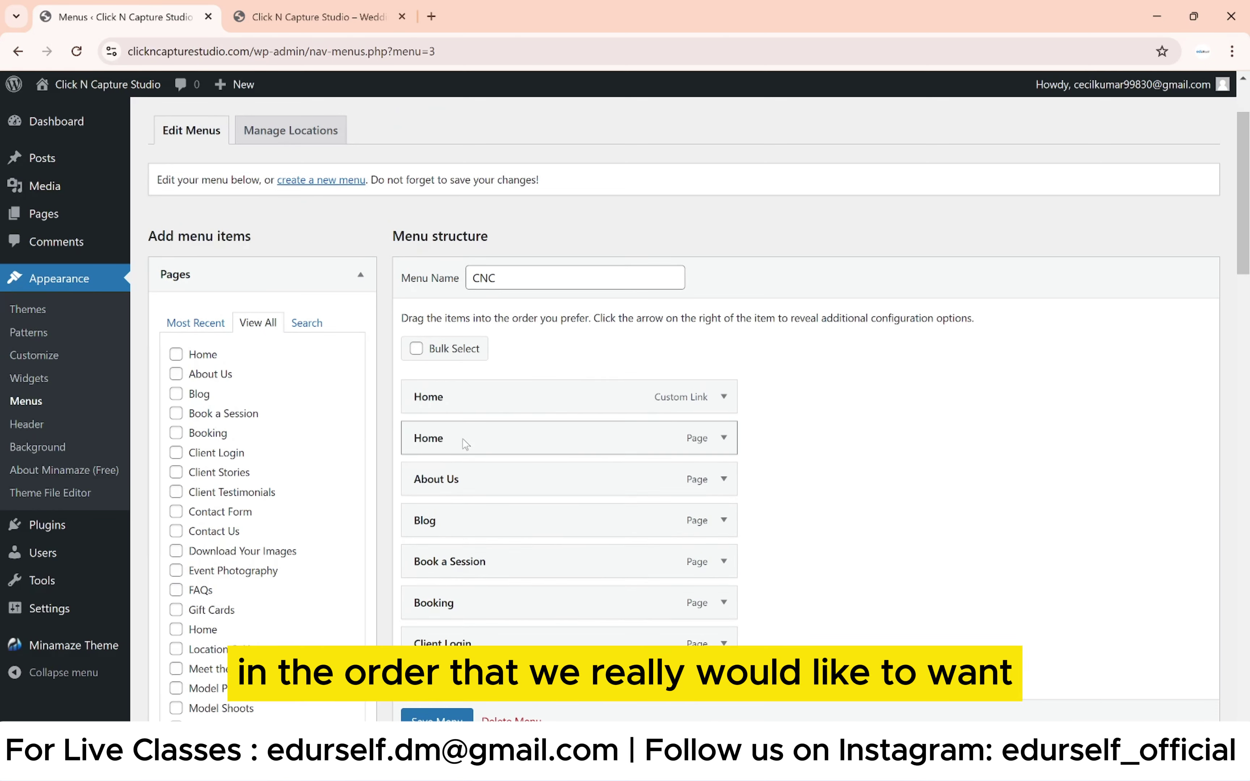
key("alt+Tab")
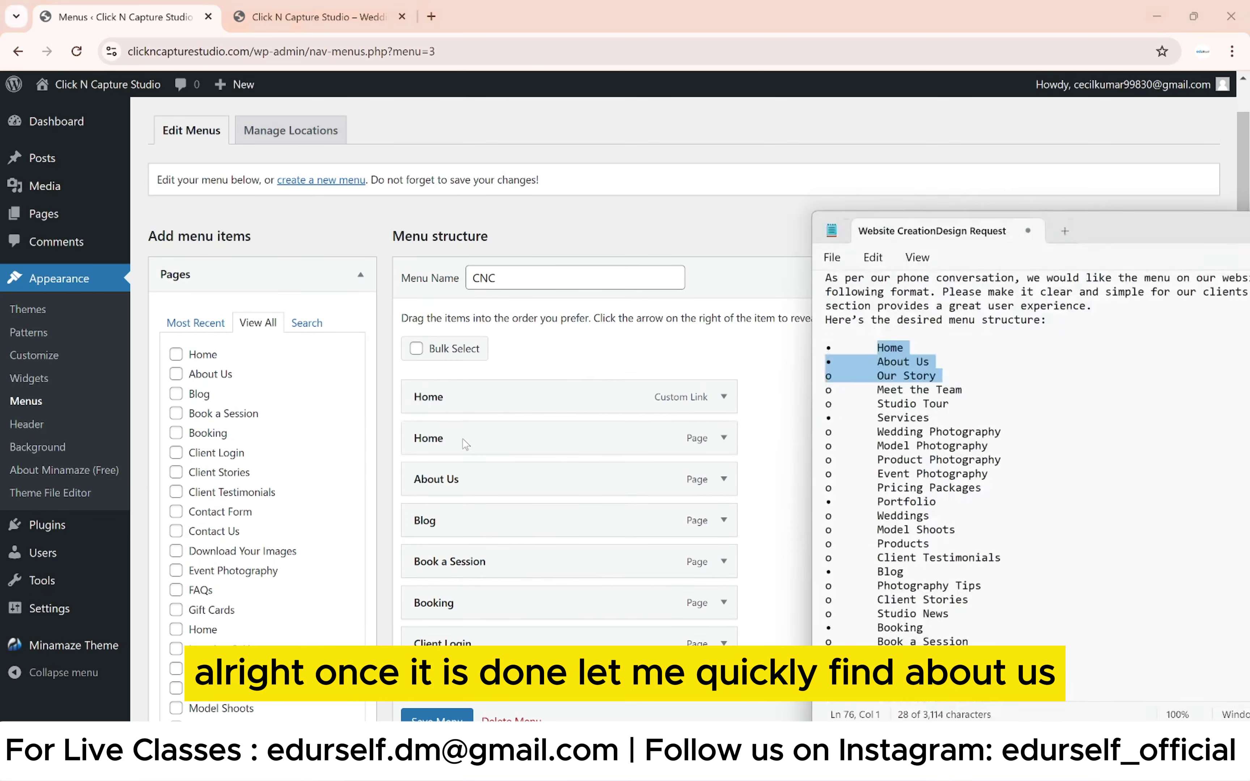
left_click(919, 365)
left_click_drag(878, 361, 950, 365)
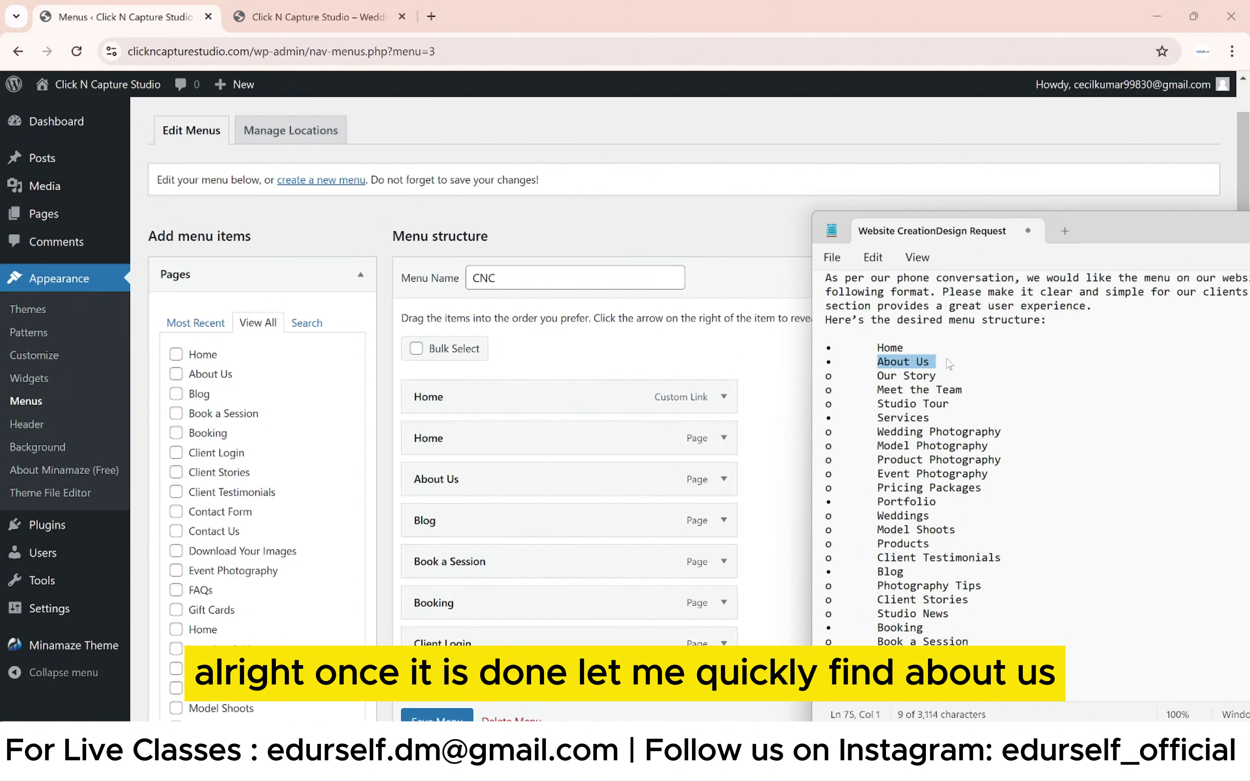
key("alt+Tab")
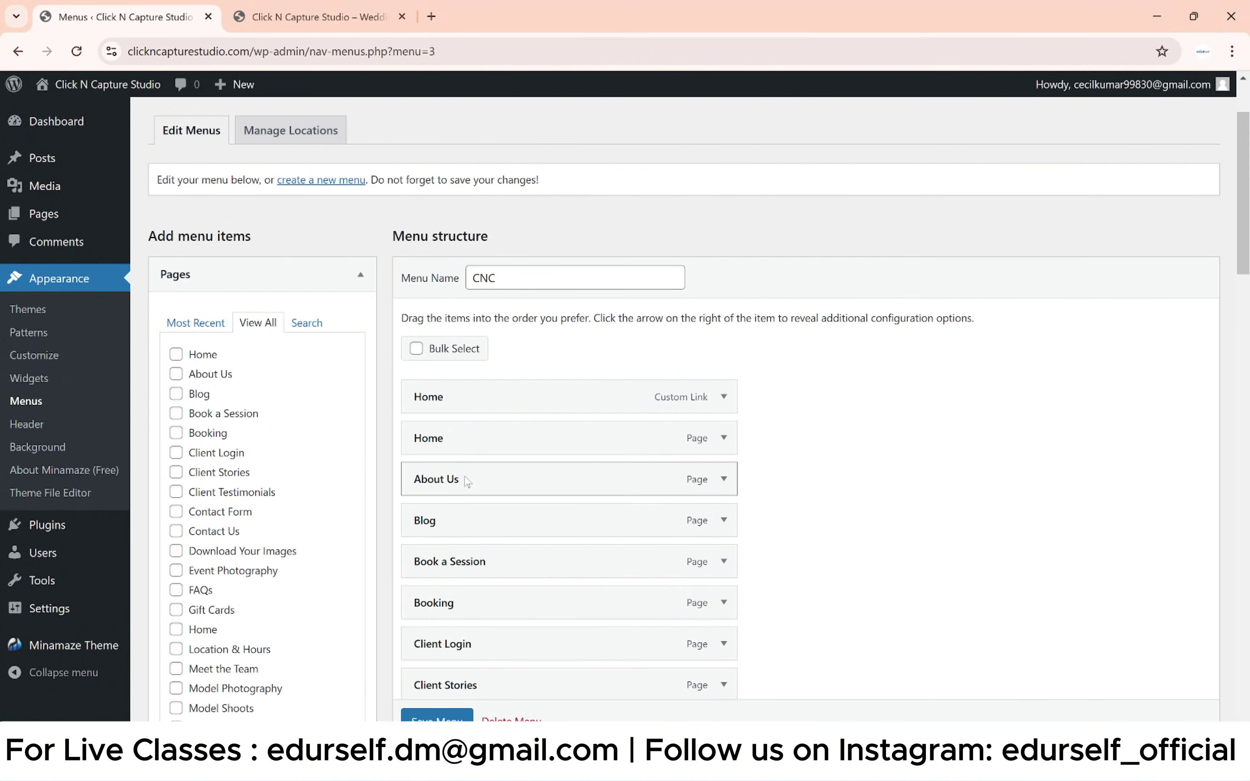
Step: Find Our Story as the next entry in the Notepad list and move its menu item directly below About Us
key("alt+Tab")
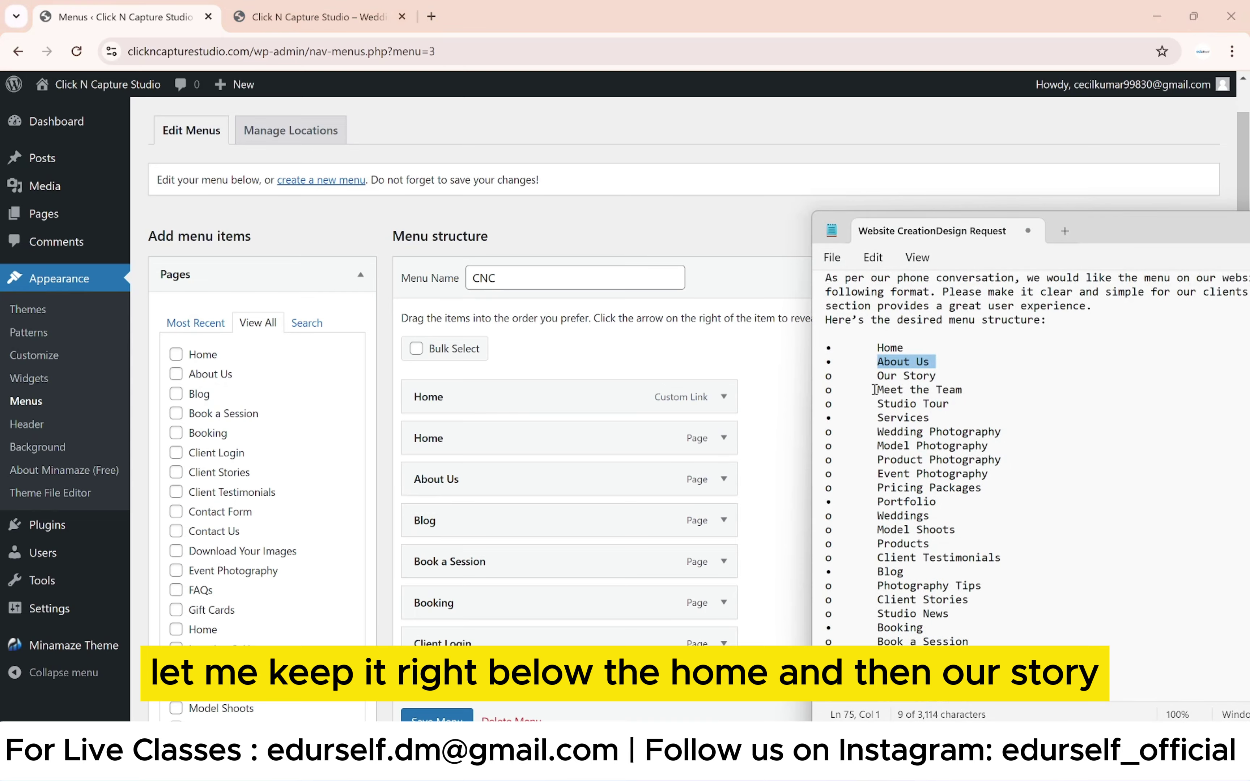
left_click_drag(879, 377, 941, 376)
scroll(450, 475, "down", 5)
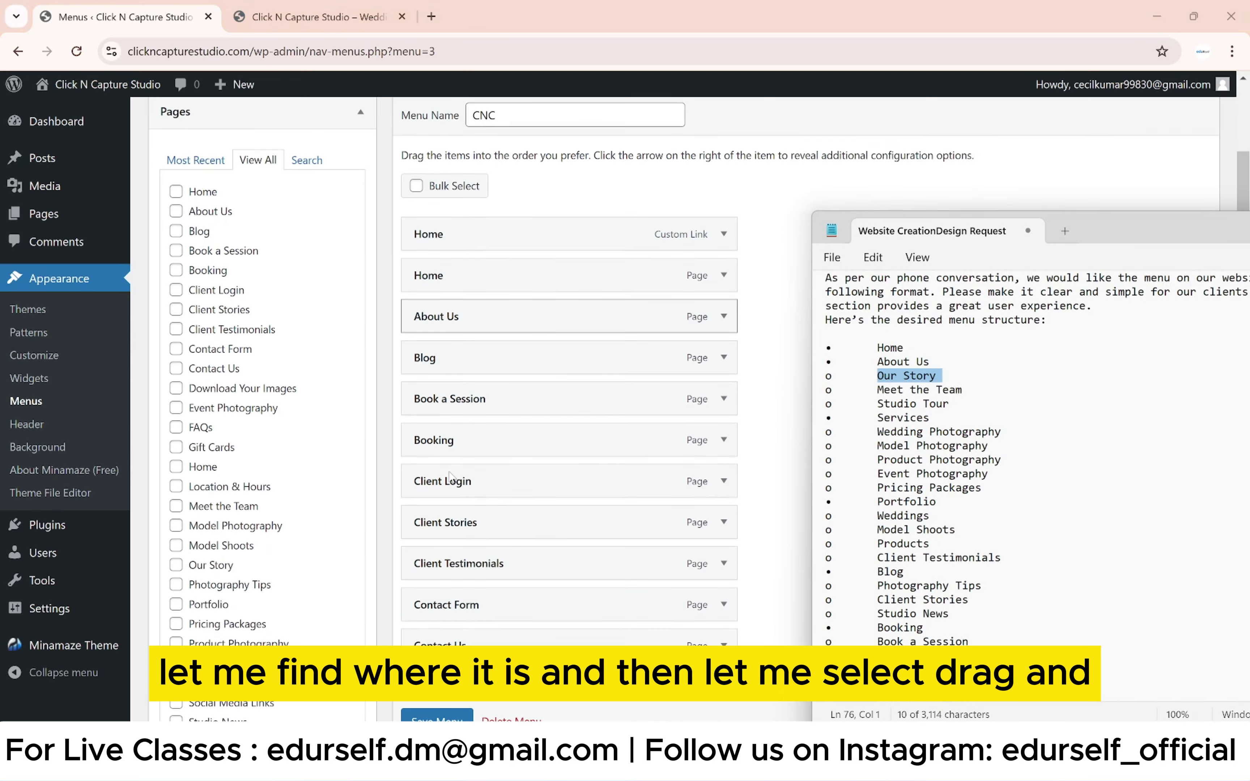
scroll(449, 478, "down", 5)
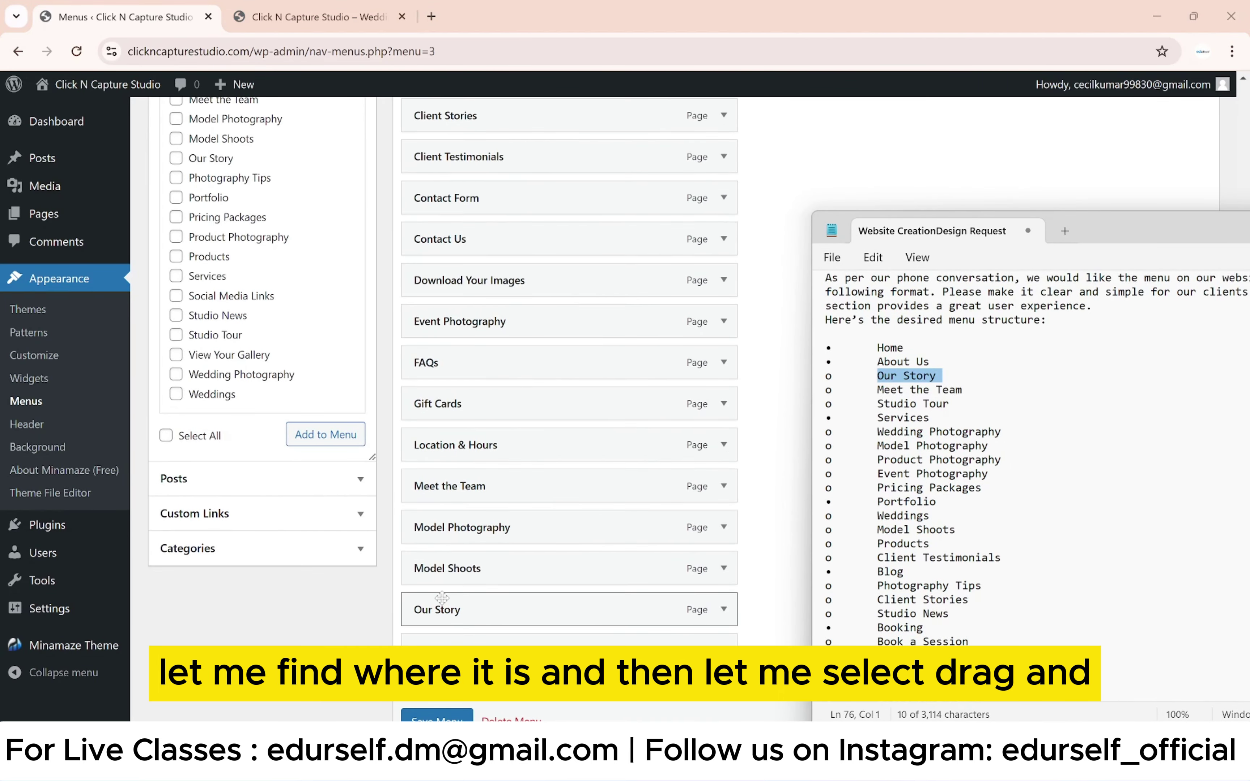
left_click(442, 598)
left_click_drag(442, 599, 455, 229)
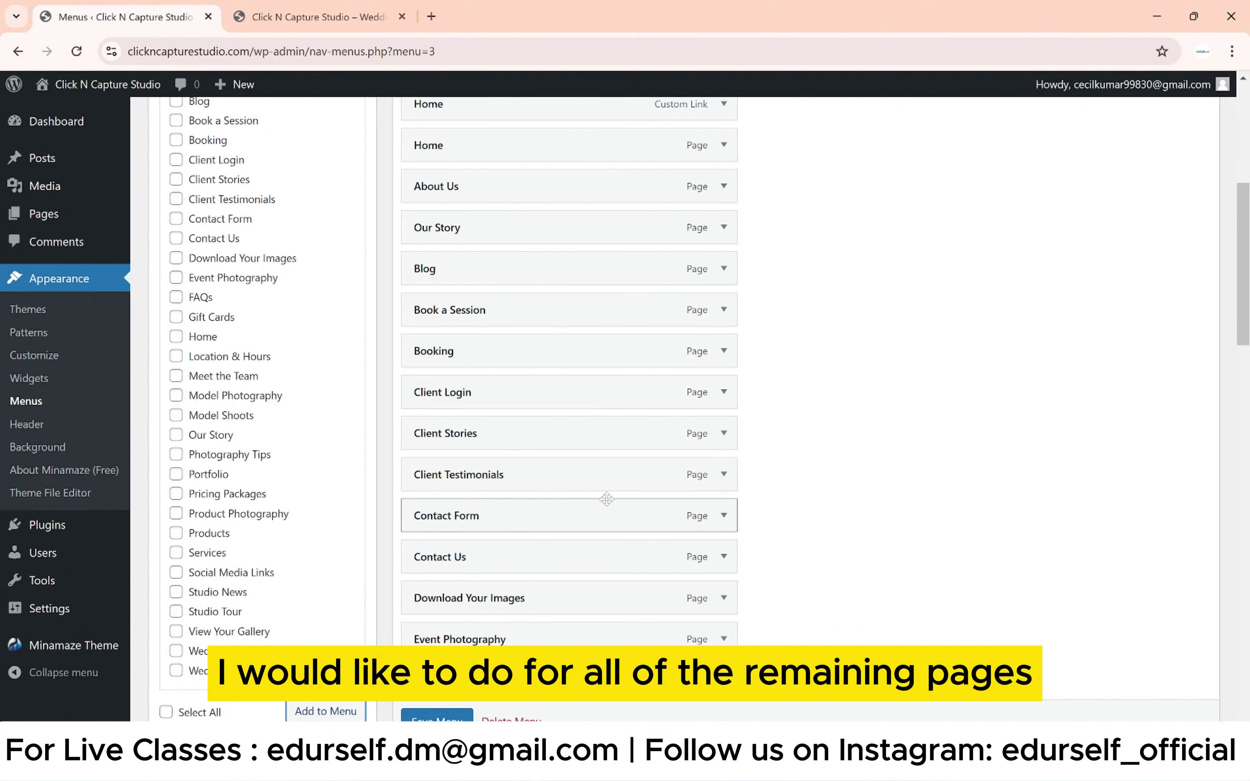
key("alt+Tab")
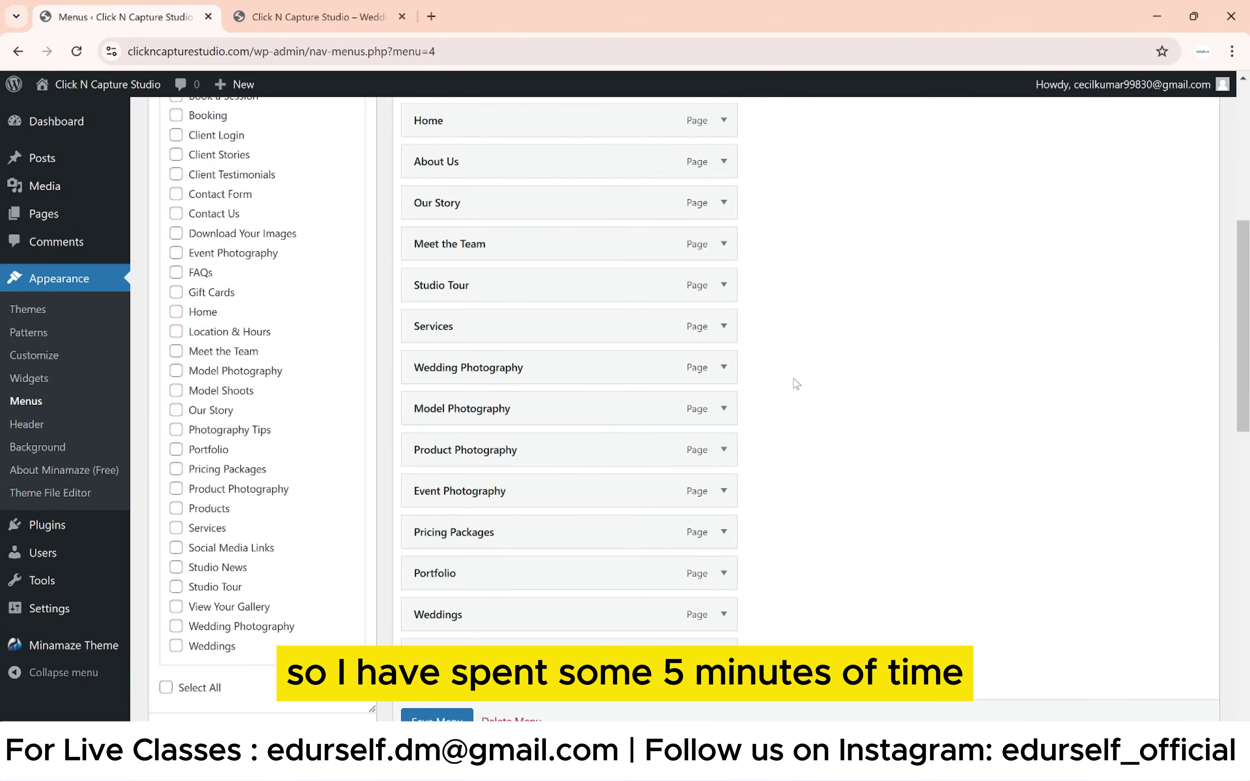
Step: Review the ordered CNC menu items and check in the Notepad request which entries belong under About Us
scroll(796, 384, "down", 7)
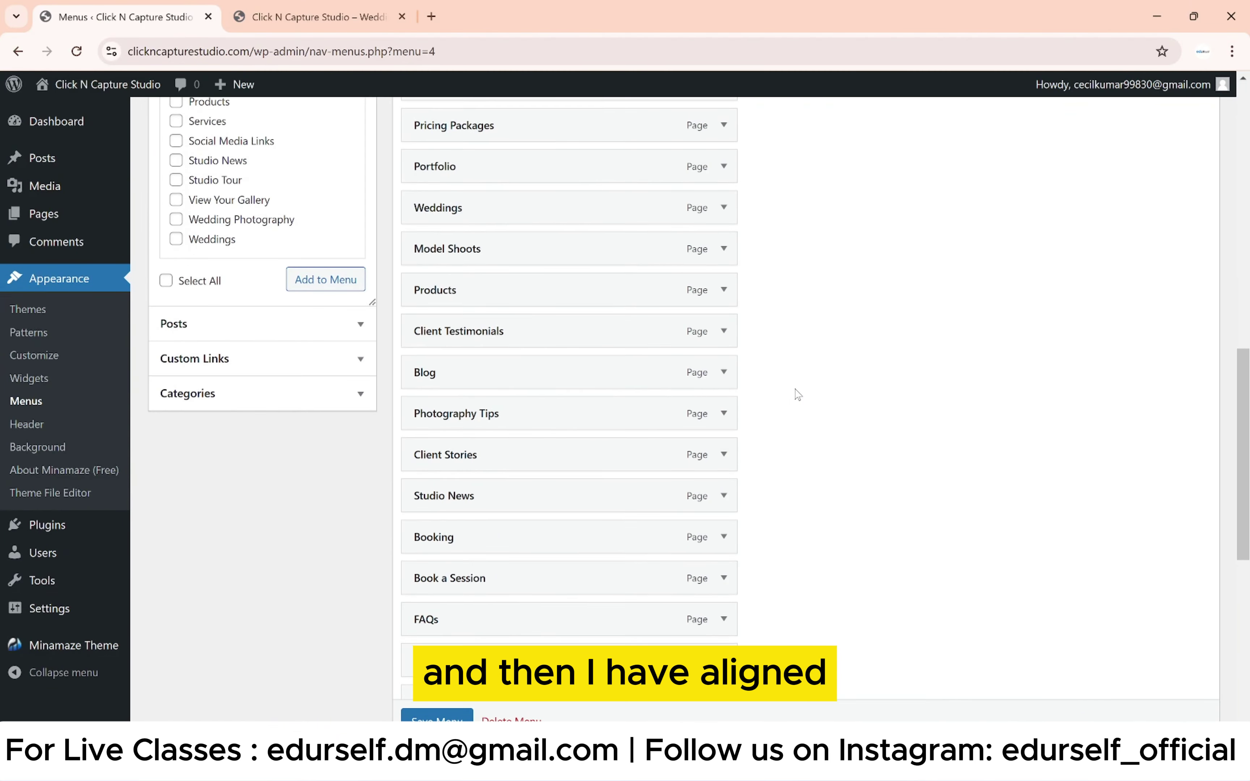
scroll(797, 394, "down", 5)
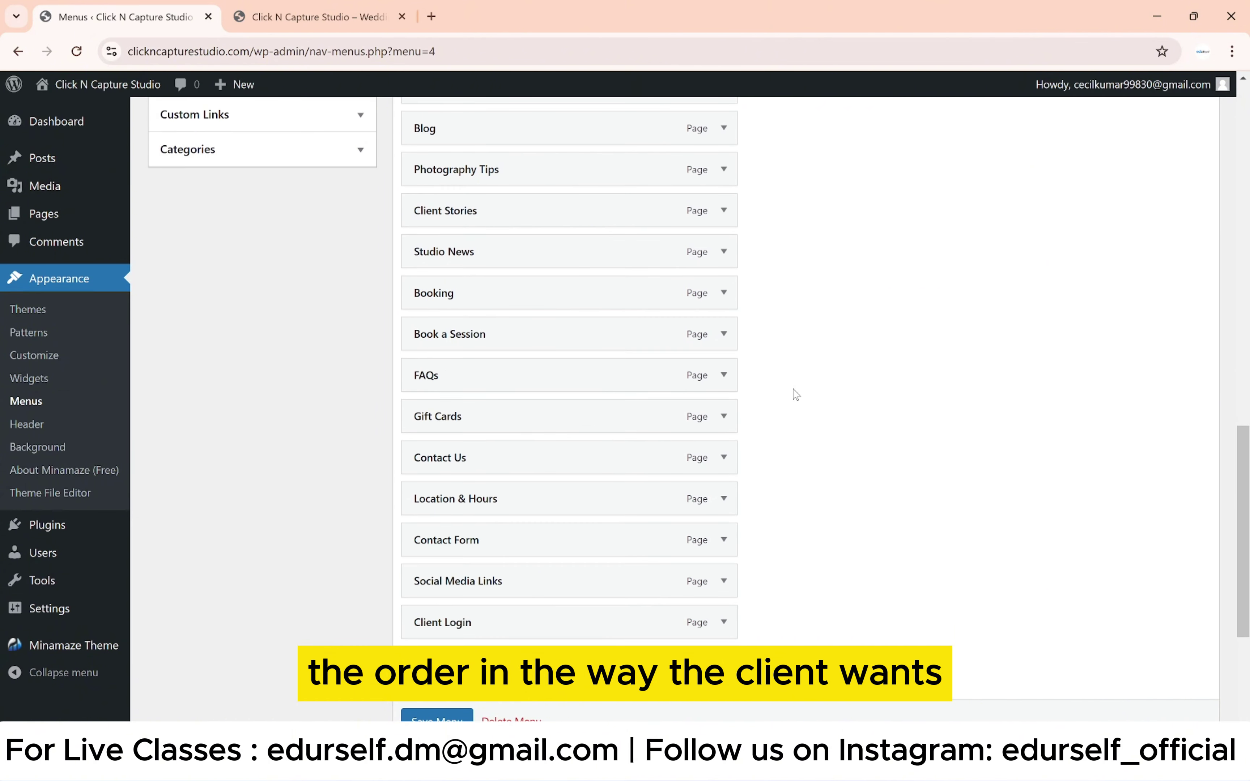
scroll(796, 394, "down", 2)
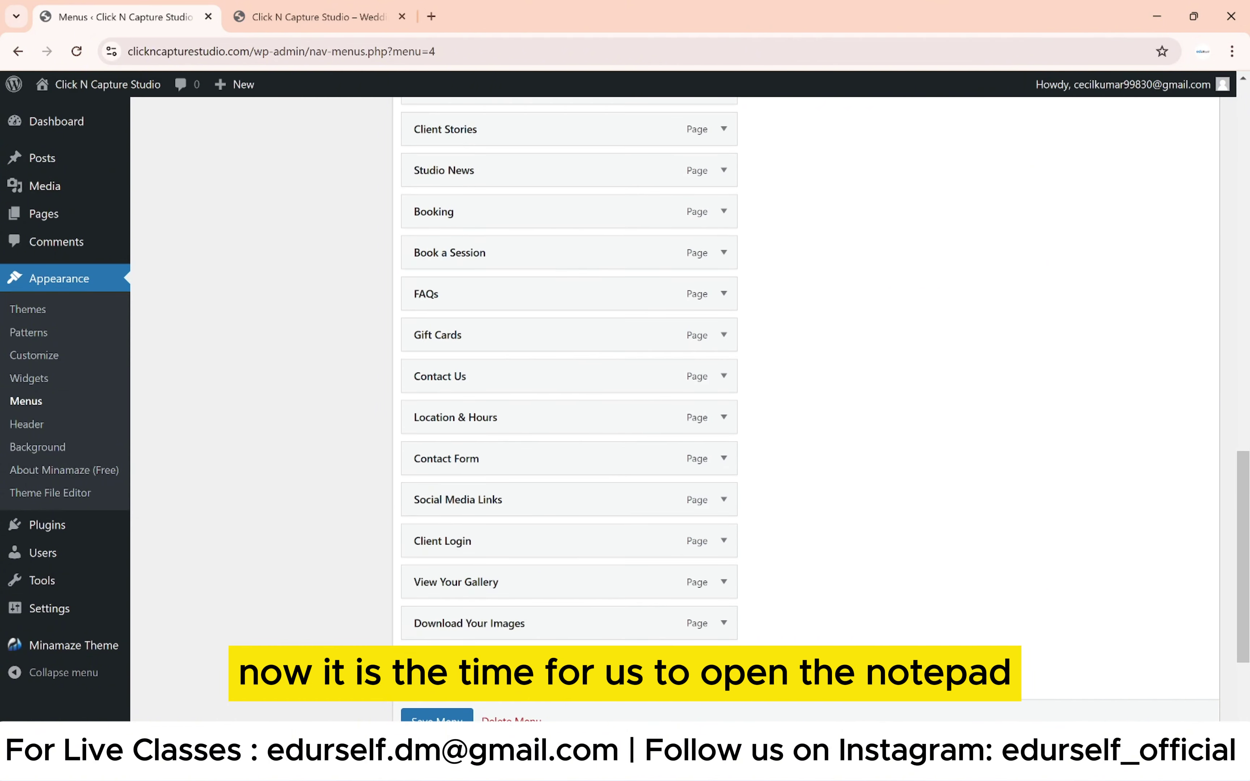
key("alt+Tab")
left_click(843, 459)
left_click_drag(877, 404, 933, 403)
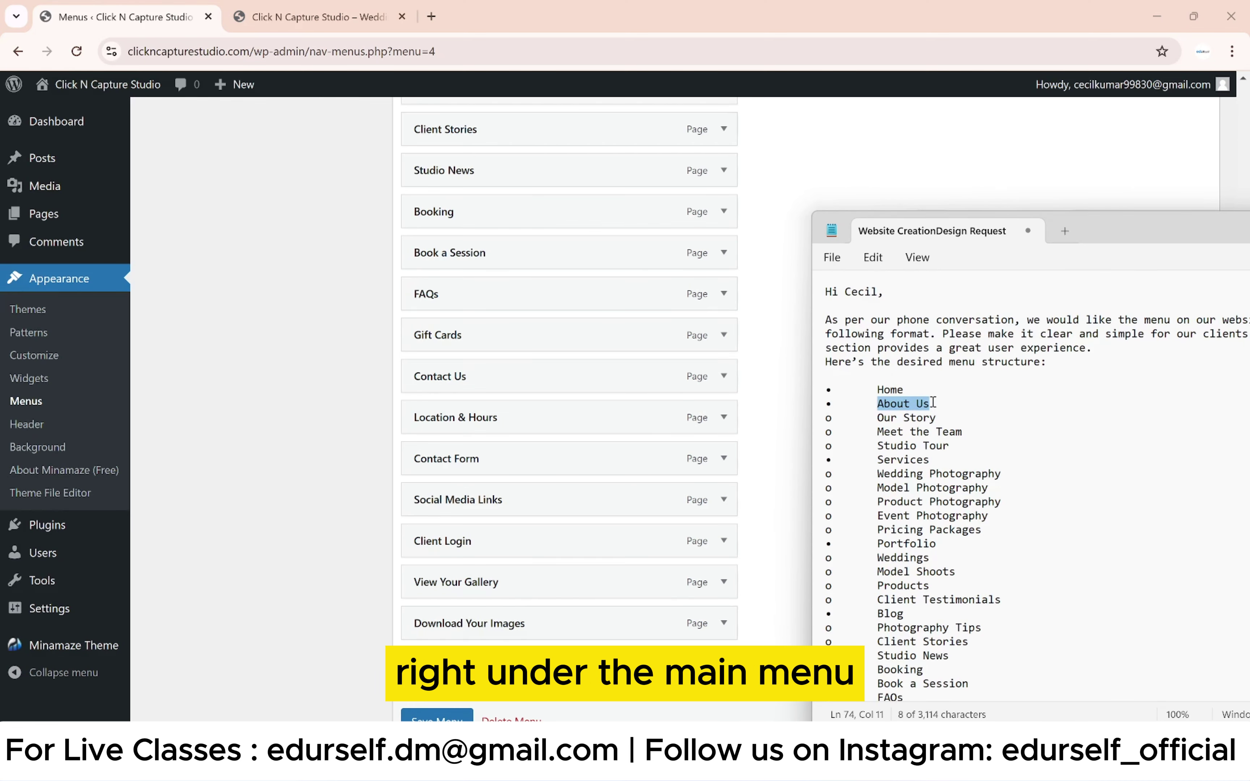
left_click_drag(879, 418, 971, 445)
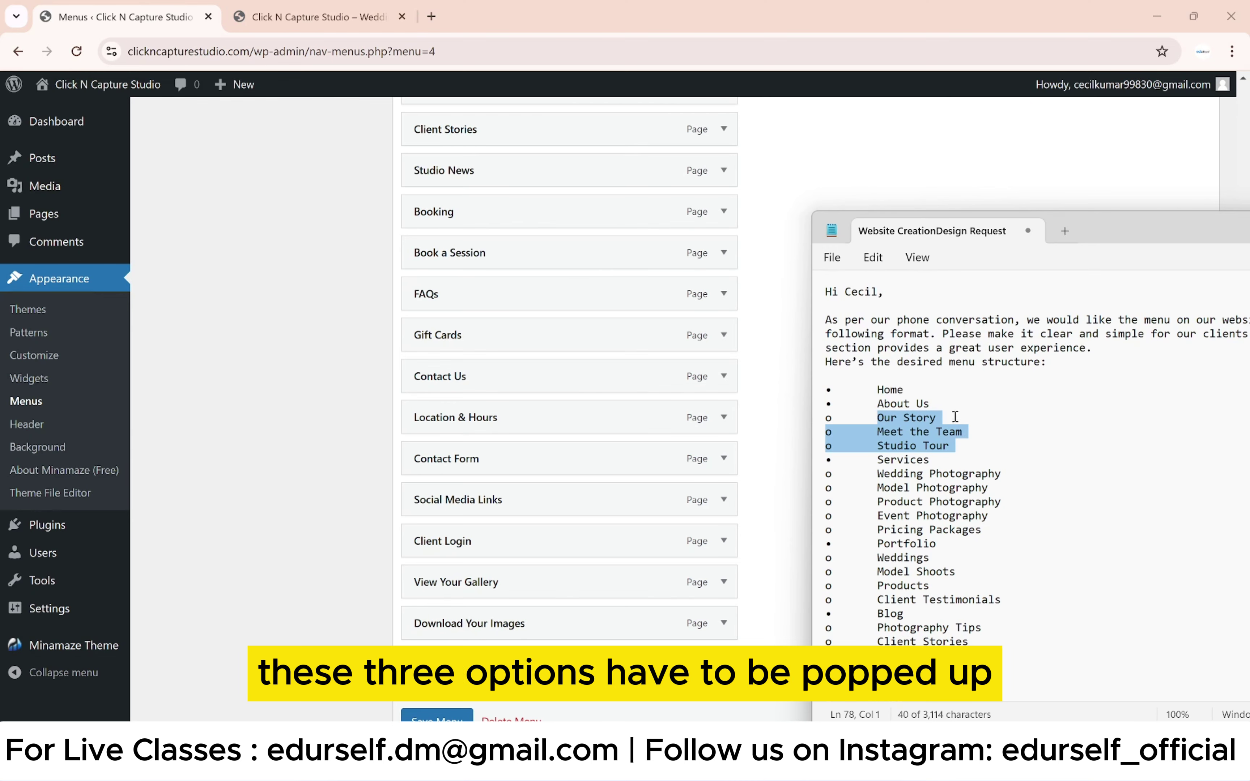
Step: Nest Our Story, Meet the Team and Studio Tour as sub items of About Us in the CNC menu
left_click(787, 314)
scroll(787, 315, "up", 5)
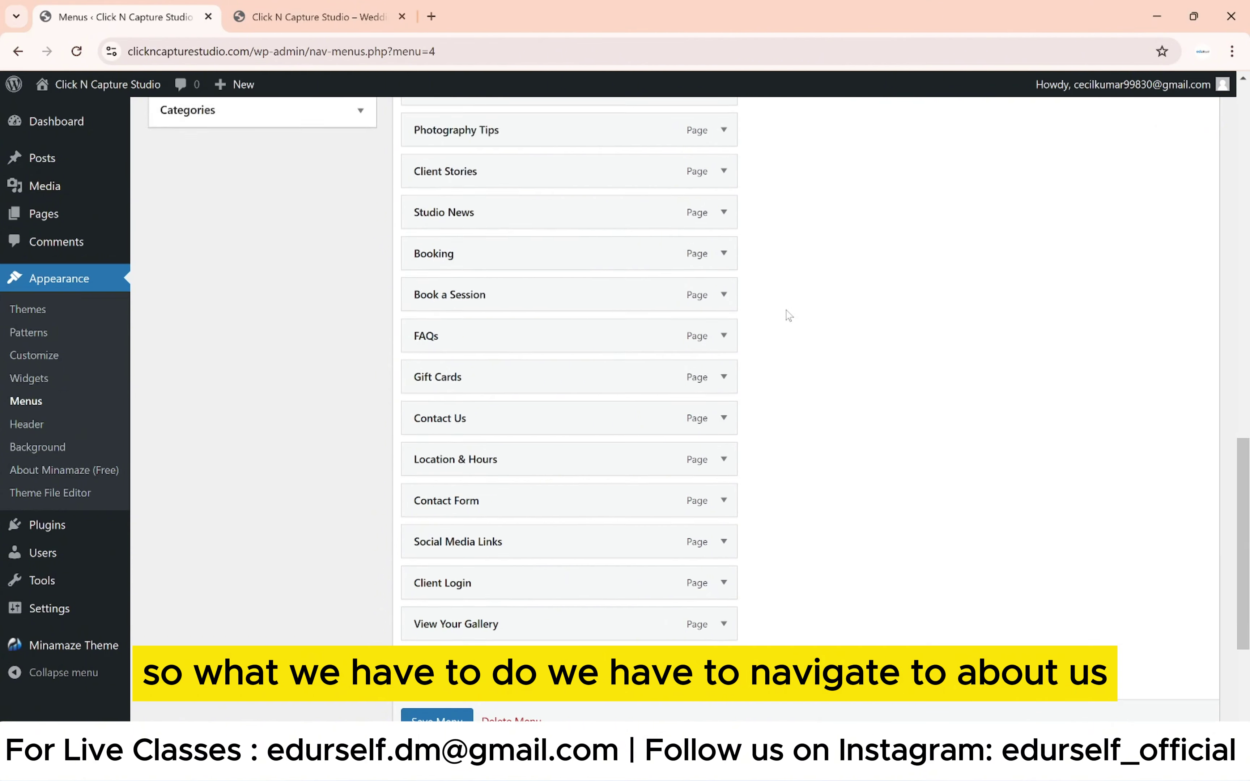
scroll(789, 315, "up", 10)
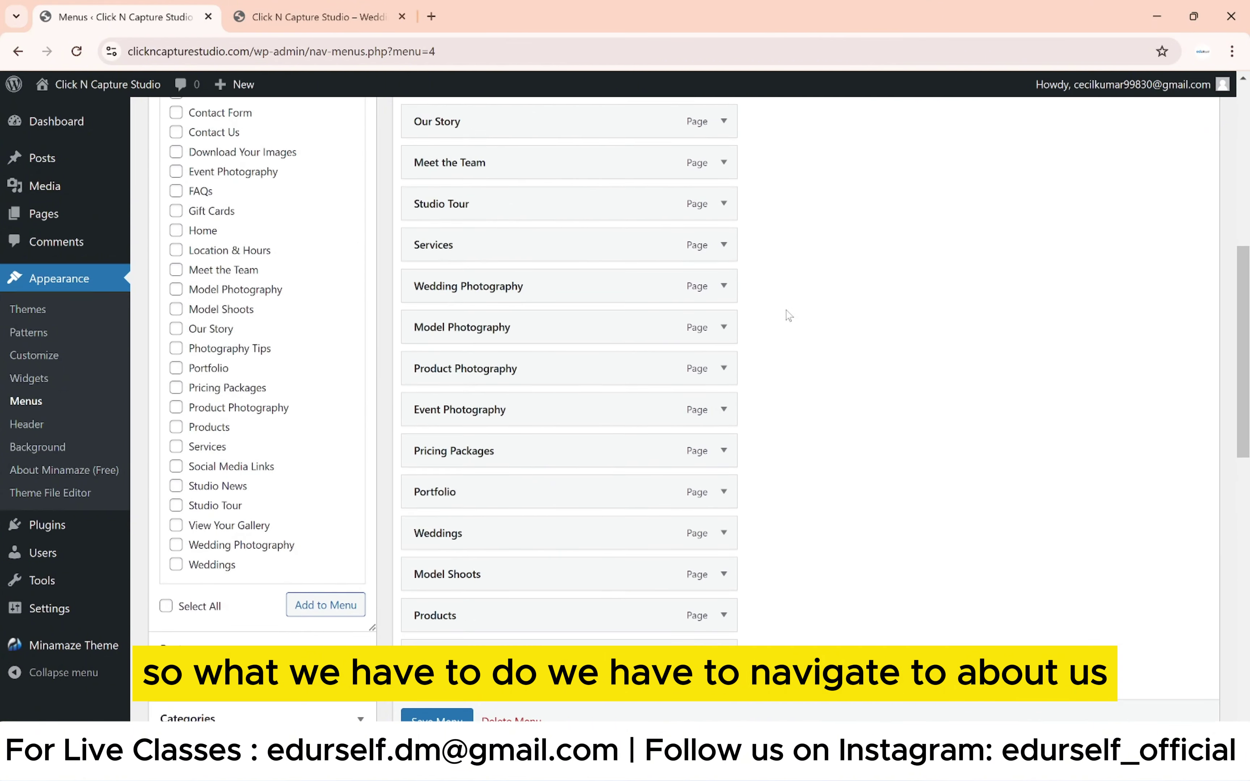
left_click_drag(430, 285, 457, 290)
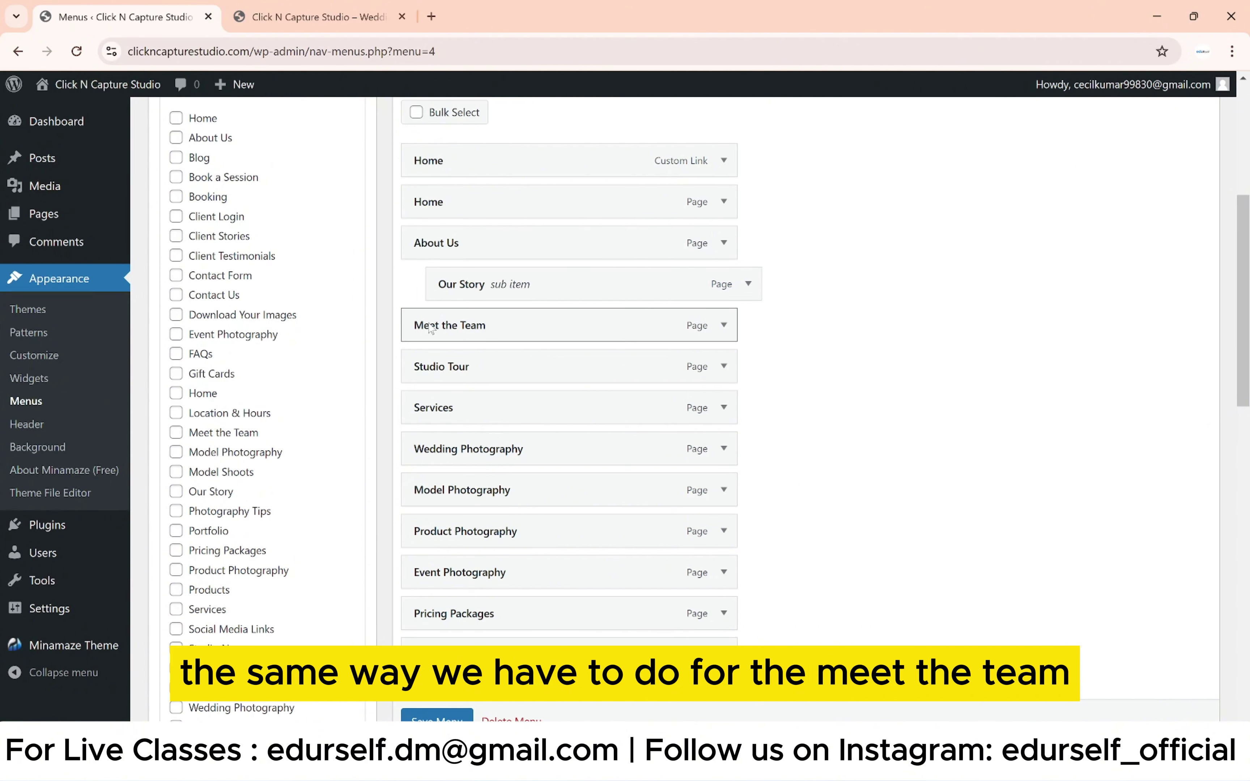
left_click_drag(431, 327, 458, 335)
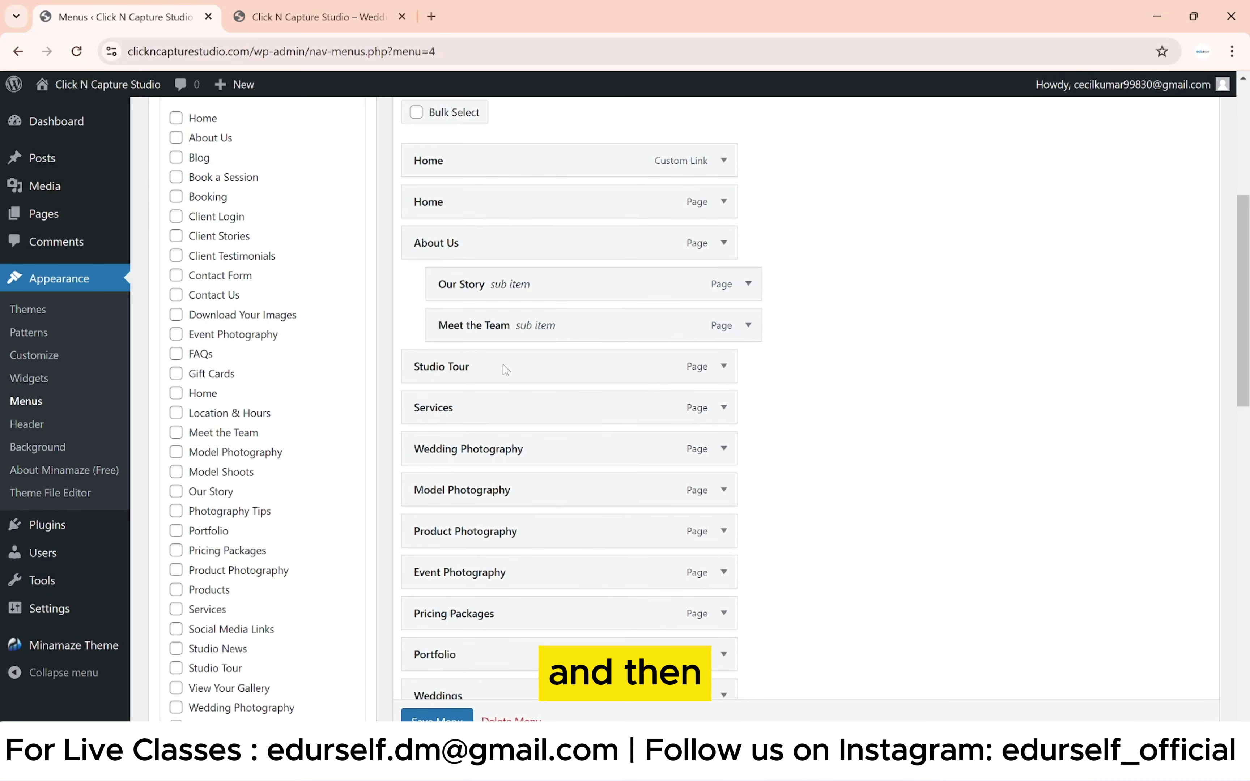
left_click(796, 764)
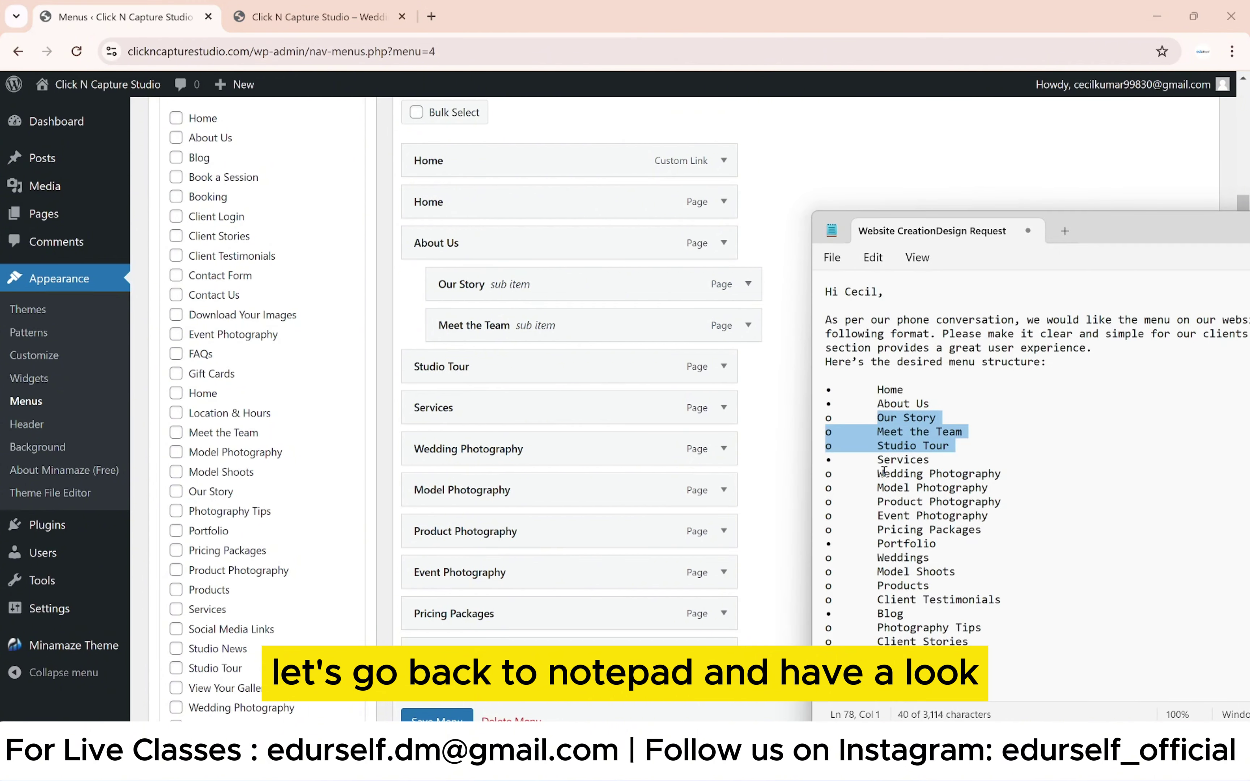
left_click_drag(443, 377, 470, 373)
Step: Following the Notepad list, make Wedding Photography, Model Photography, Product Photography, Event Photography and Pricing Packages sub items of Services
left_click(795, 764)
scroll(874, 432, "down", 2)
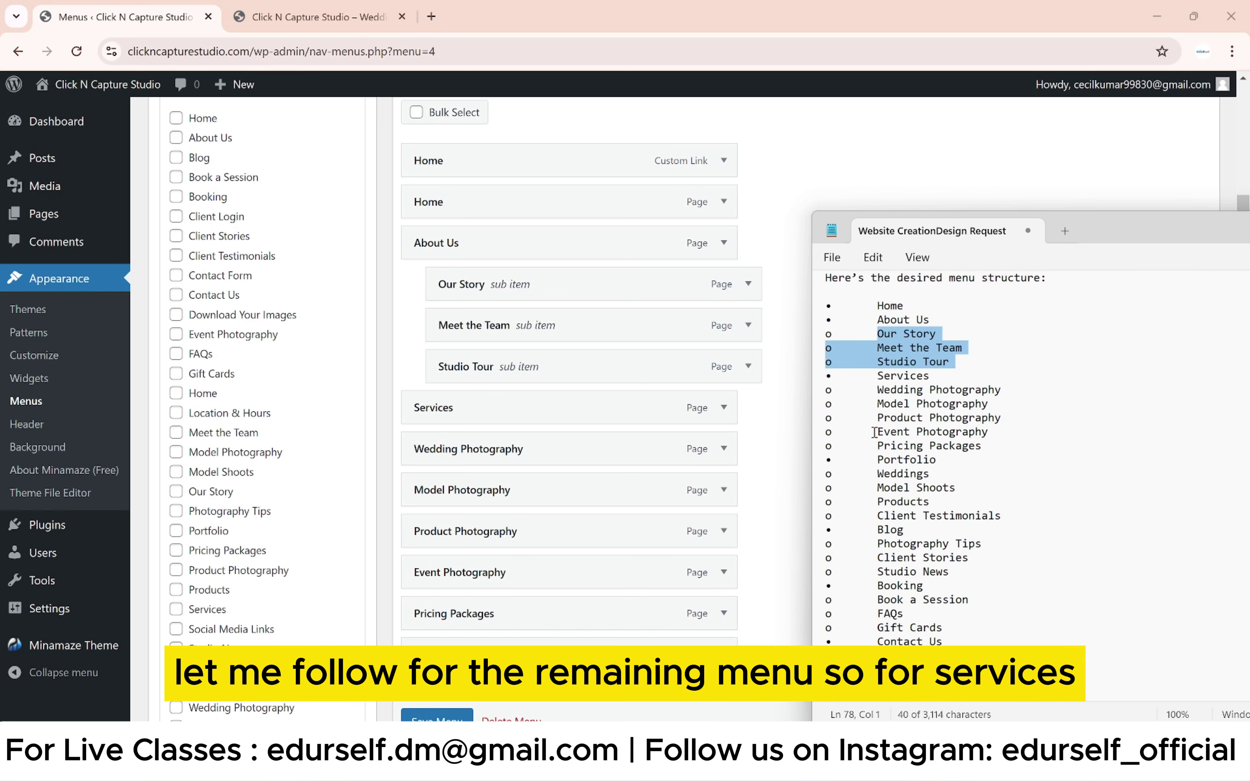
left_click_drag(880, 380, 993, 451)
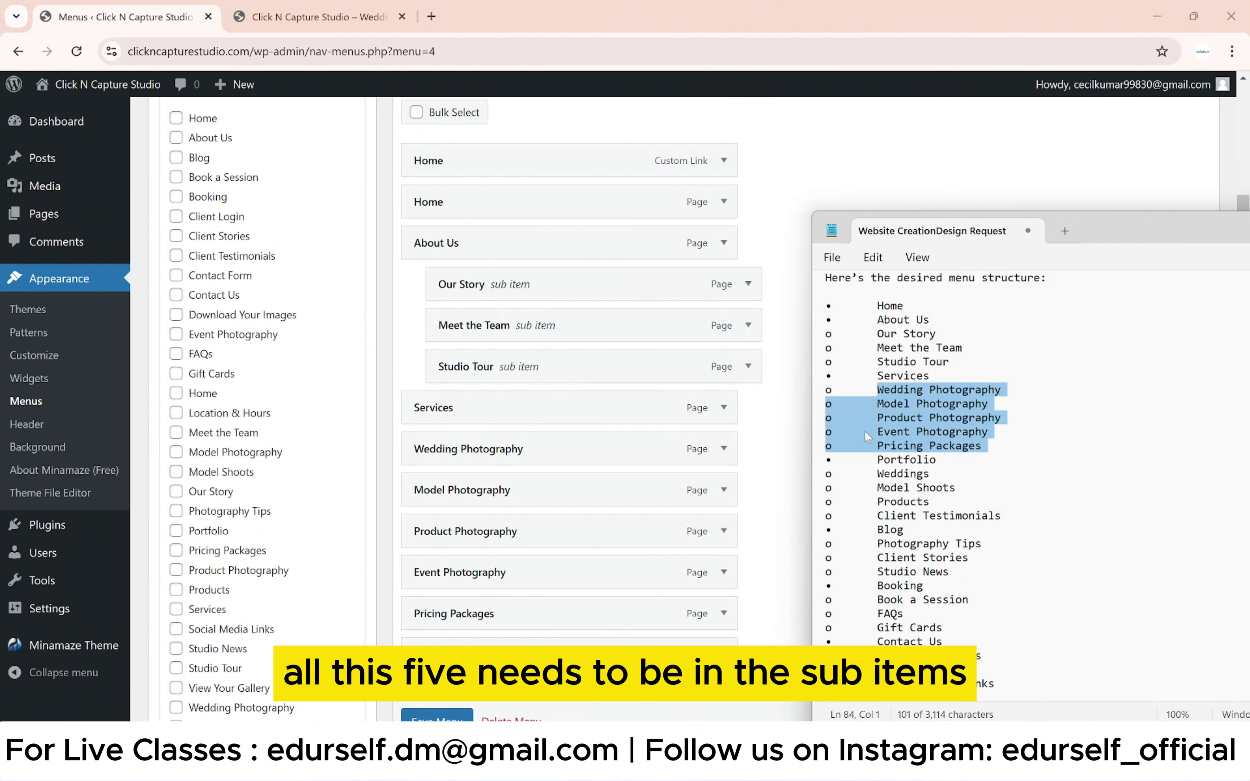
left_click_drag(471, 438, 455, 455)
left_click_drag(429, 489, 465, 604)
Step: Make Weddings, Model Shoots, Products and Client Testimonials sub items of Portfolio, checking the group against the Notepad list
scroll(476, 542, "down", 5)
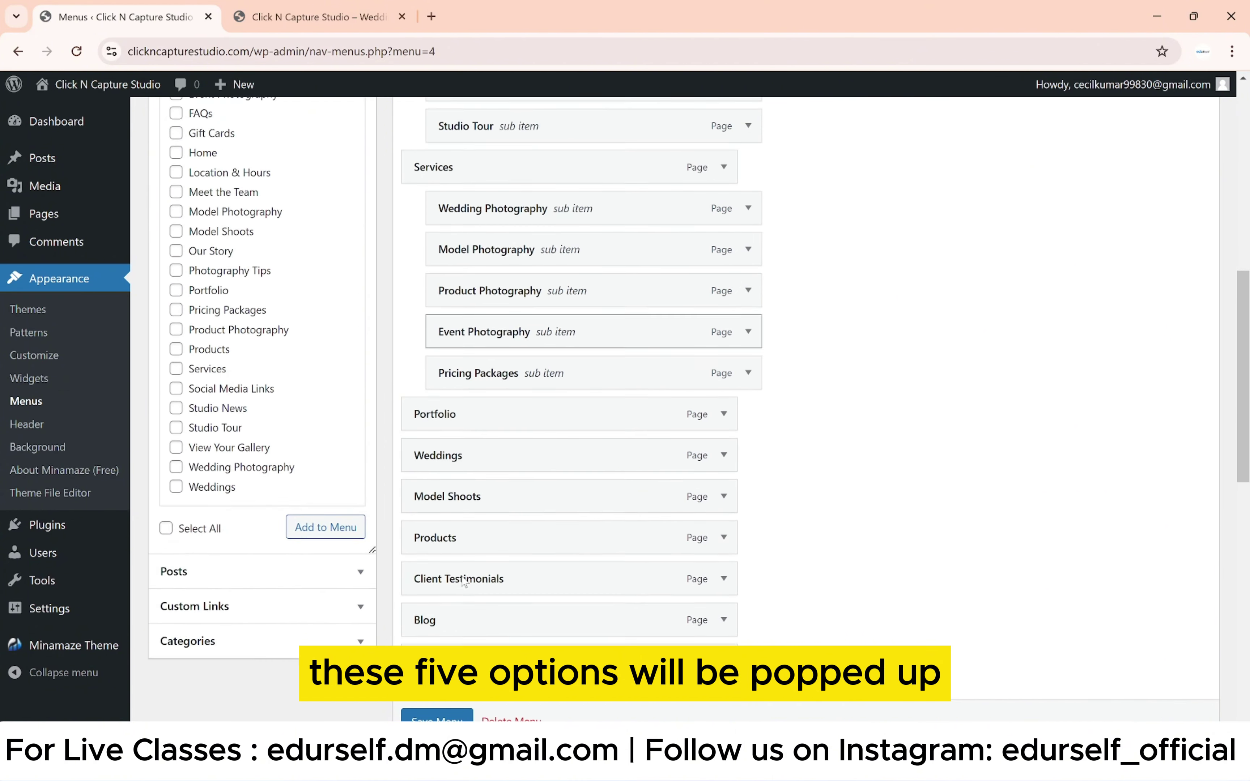
scroll(479, 515, "down", 2)
left_click_drag(455, 296, 460, 371)
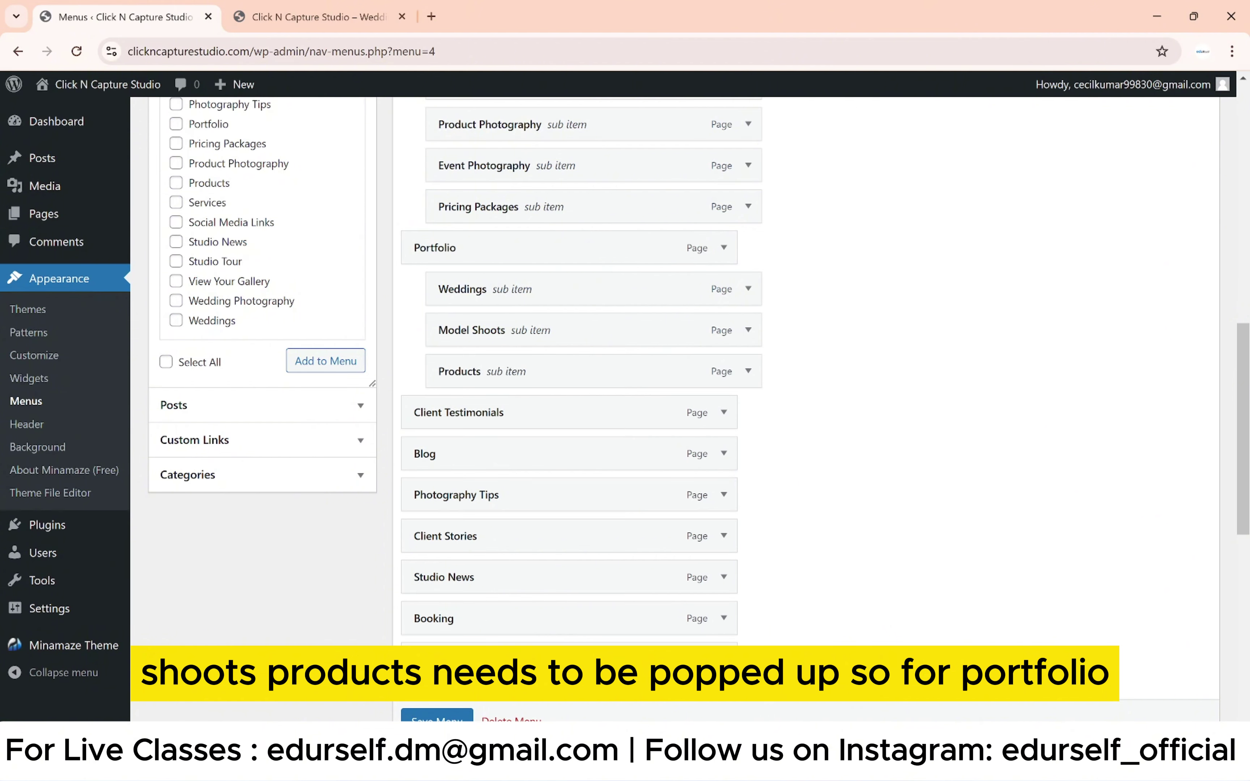
key("alt+Tab")
left_click_drag(878, 376, 945, 378)
left_click_drag(869, 392, 1010, 433)
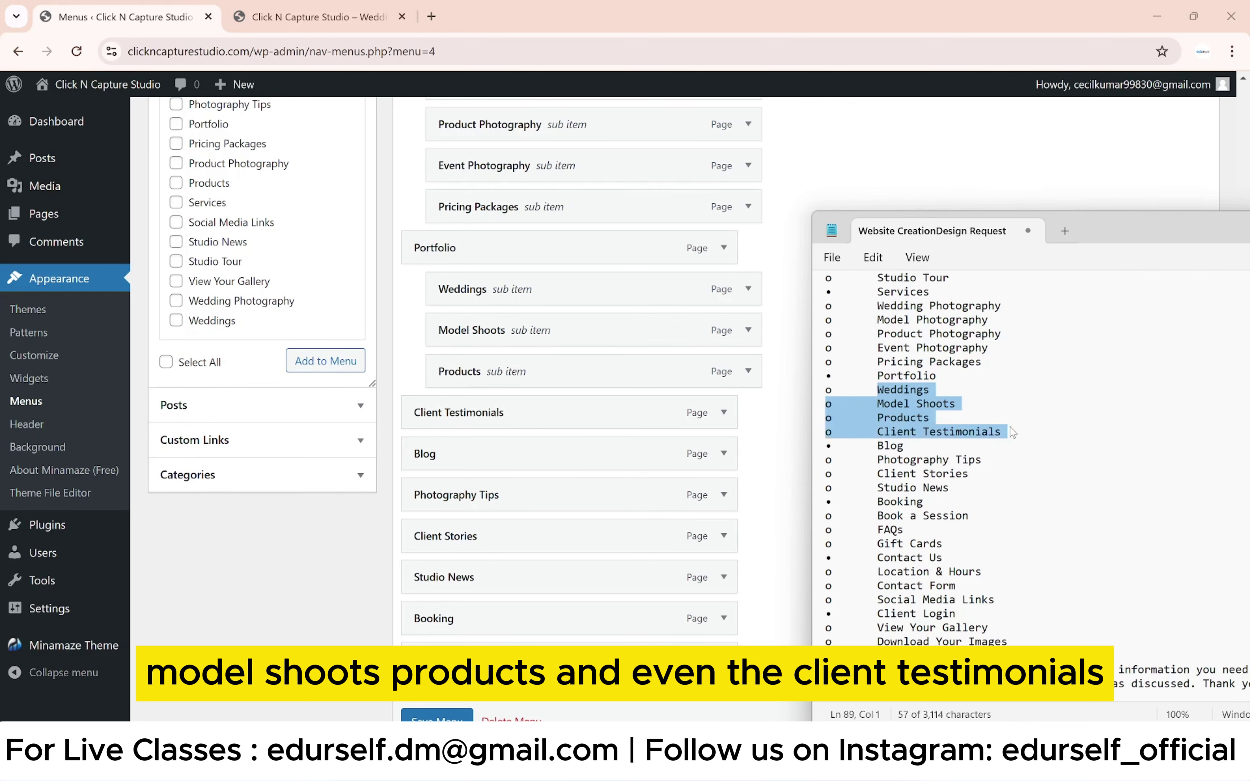
left_click_drag(465, 411, 486, 420)
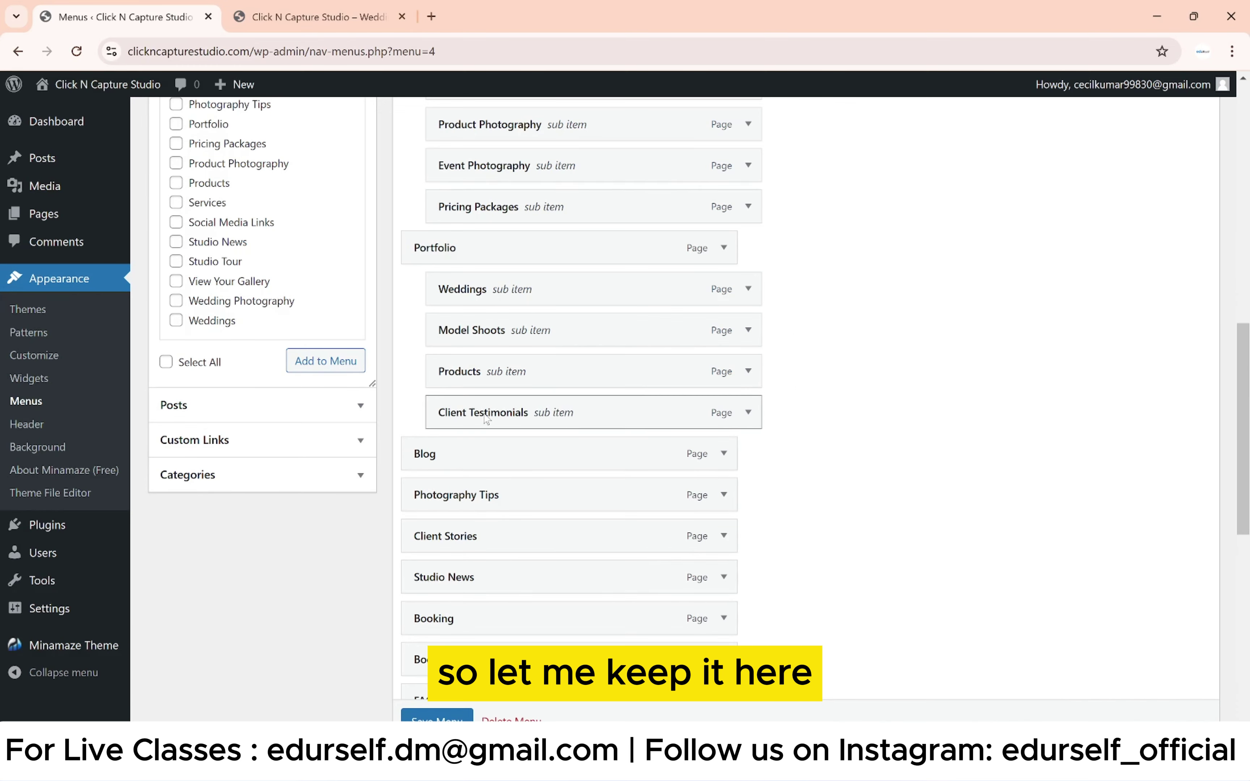
Step: Find the entries listed under Blog in Notepad and nest Photography Tips, Client Stories and Studio News under Blog
scroll(485, 420, "down", 5)
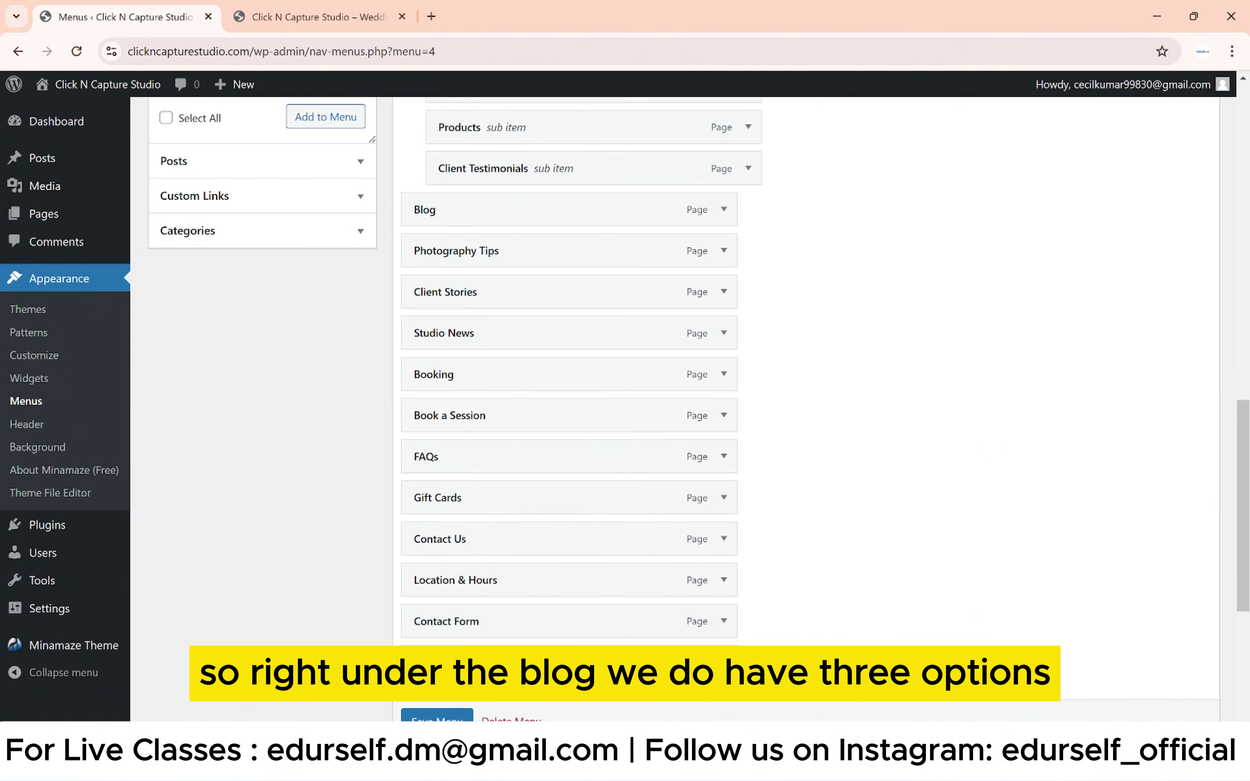
key("alt+Tab")
left_click_drag(878, 445, 963, 488)
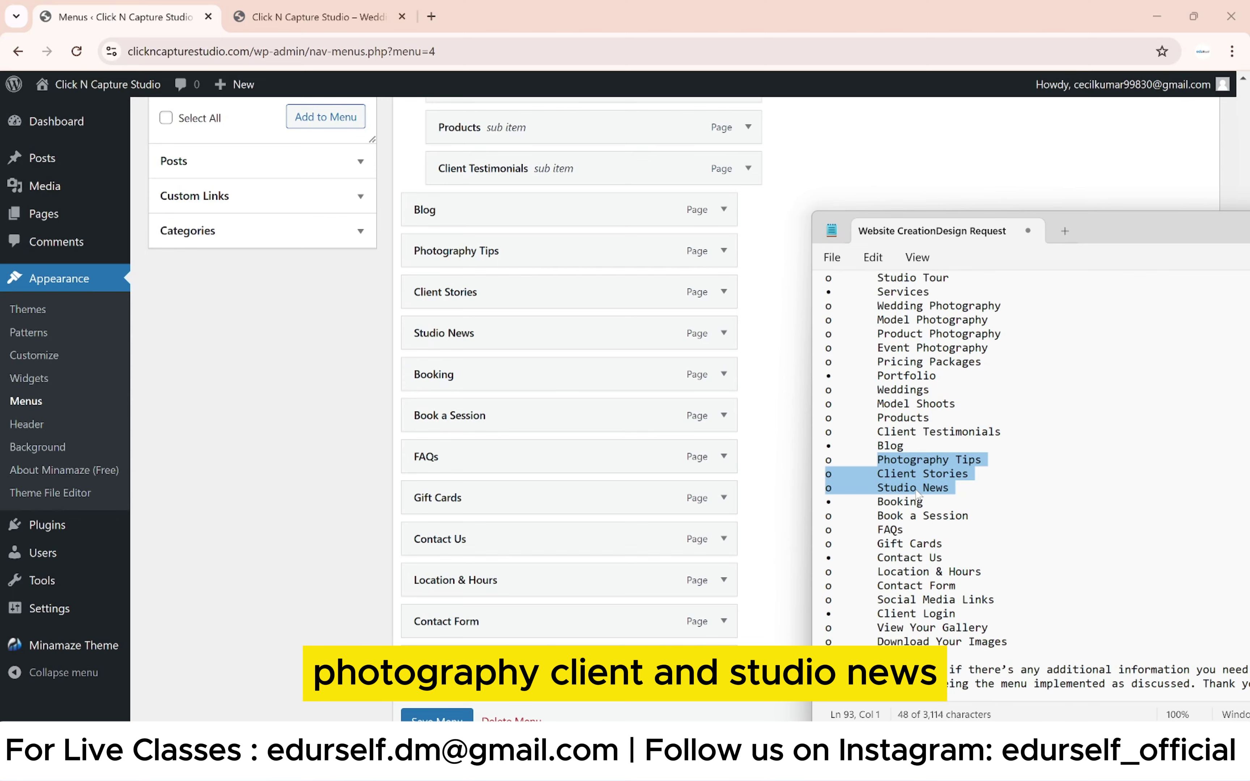
key("alt+Tab")
left_click_drag(454, 251, 492, 325)
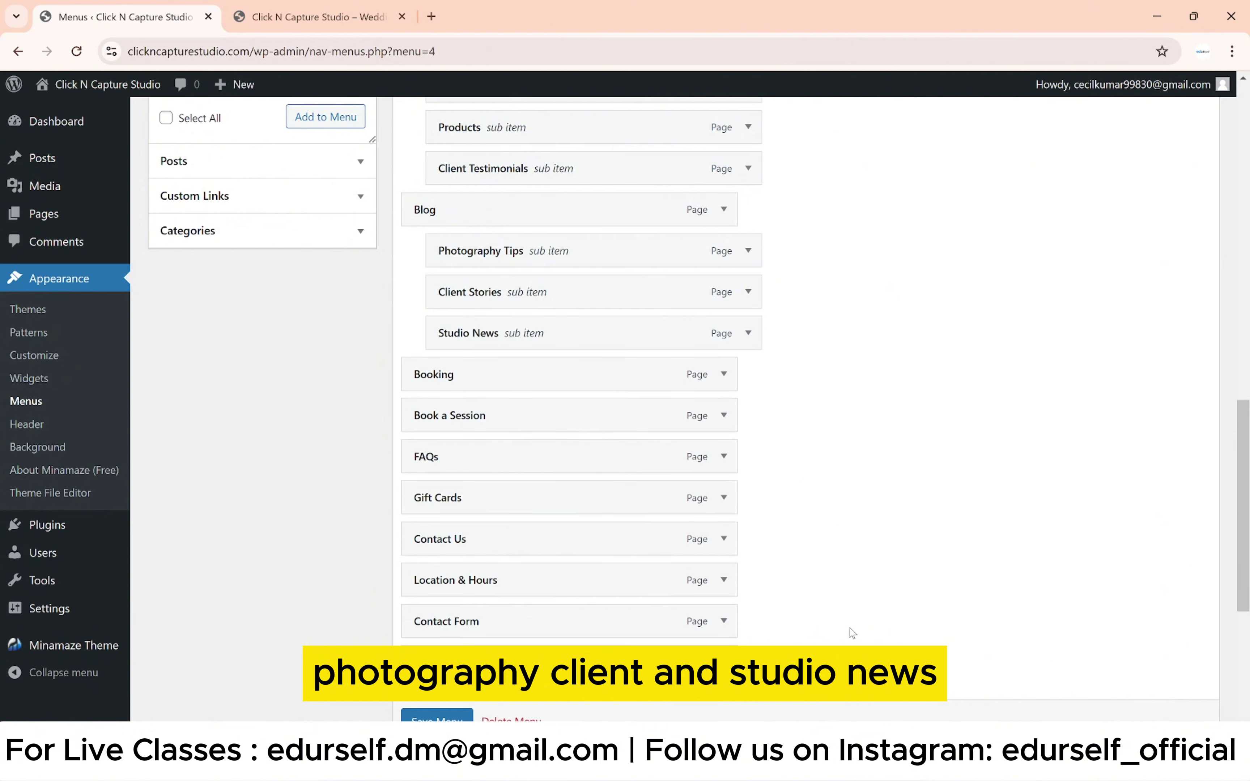
Step: Look up the Booking group in Notepad and nest Book a Session, FAQs and Gift Cards under Booking
key("alt+Tab")
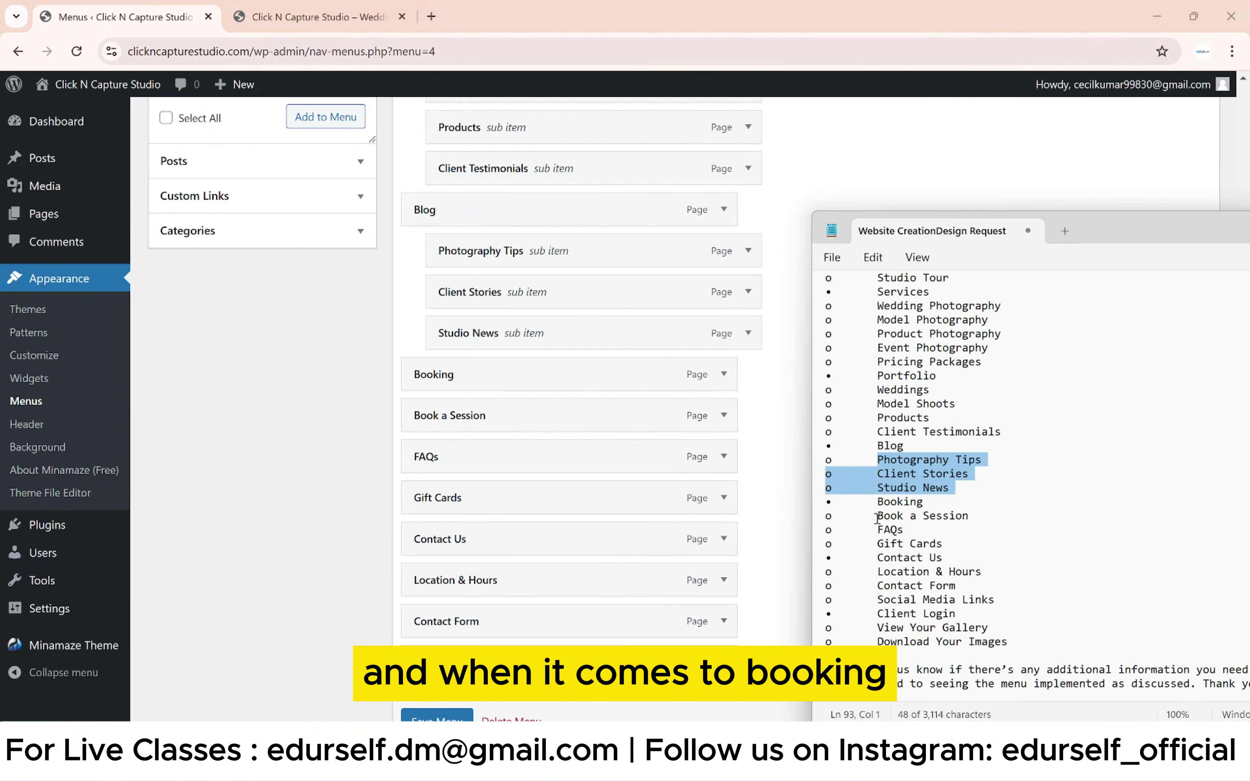
left_click_drag(876, 519, 950, 546)
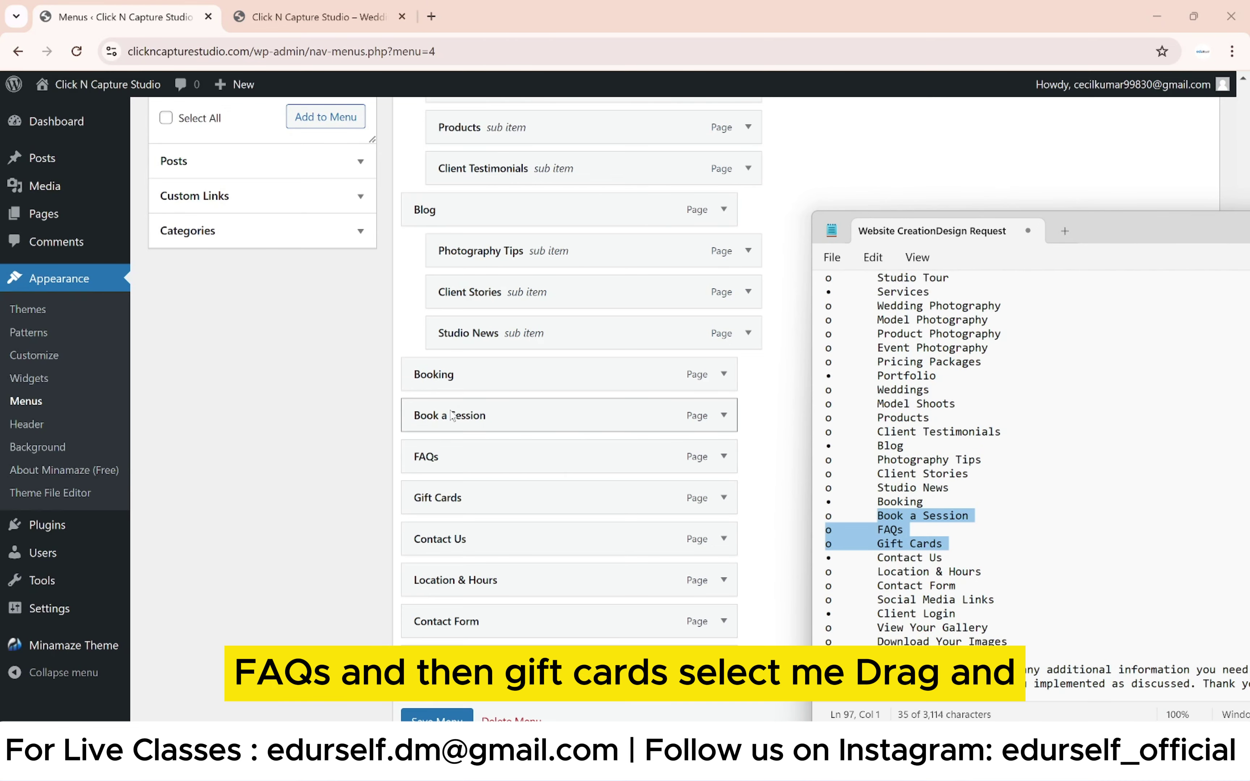
left_click_drag(453, 416, 471, 475)
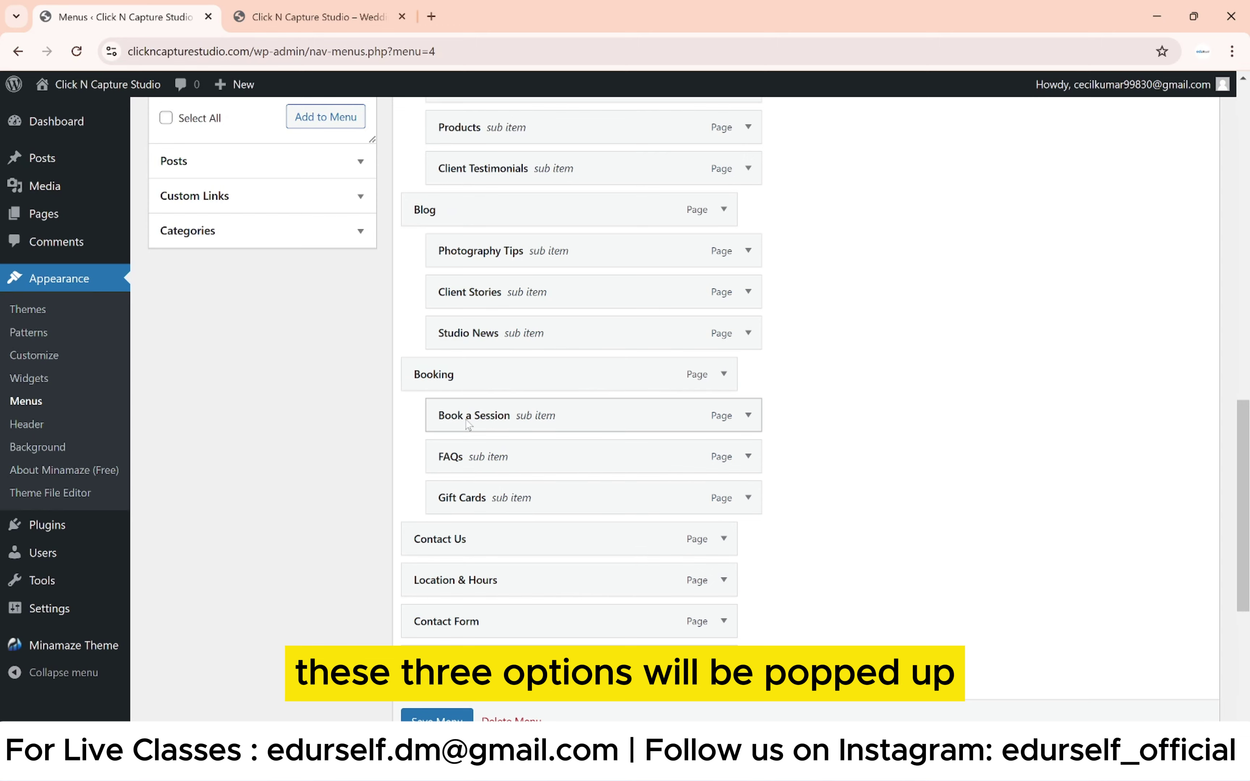
Step: Check the entries listed under Contact Us in Notepad and make Location & Hours a sub item of Contact Us
key("alt+Tab")
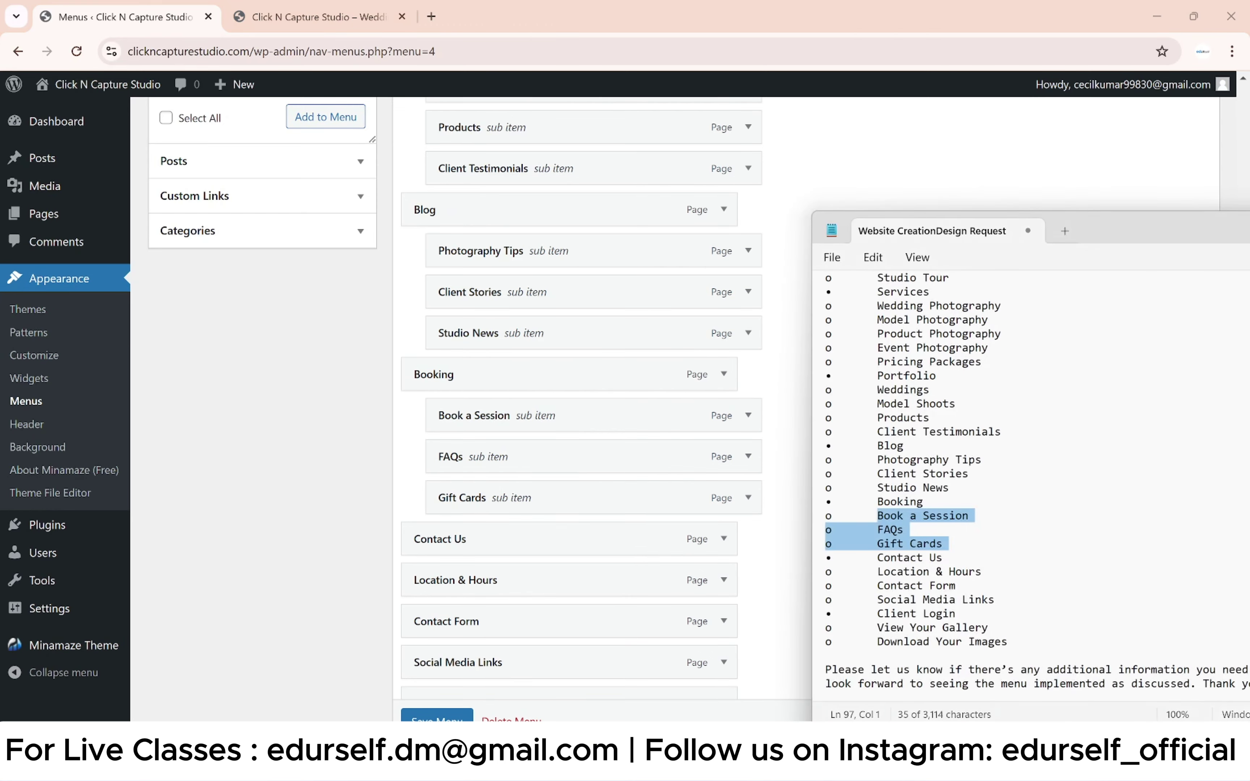
scroll(849, 549, "down", 1)
left_click_drag(876, 529, 1002, 564)
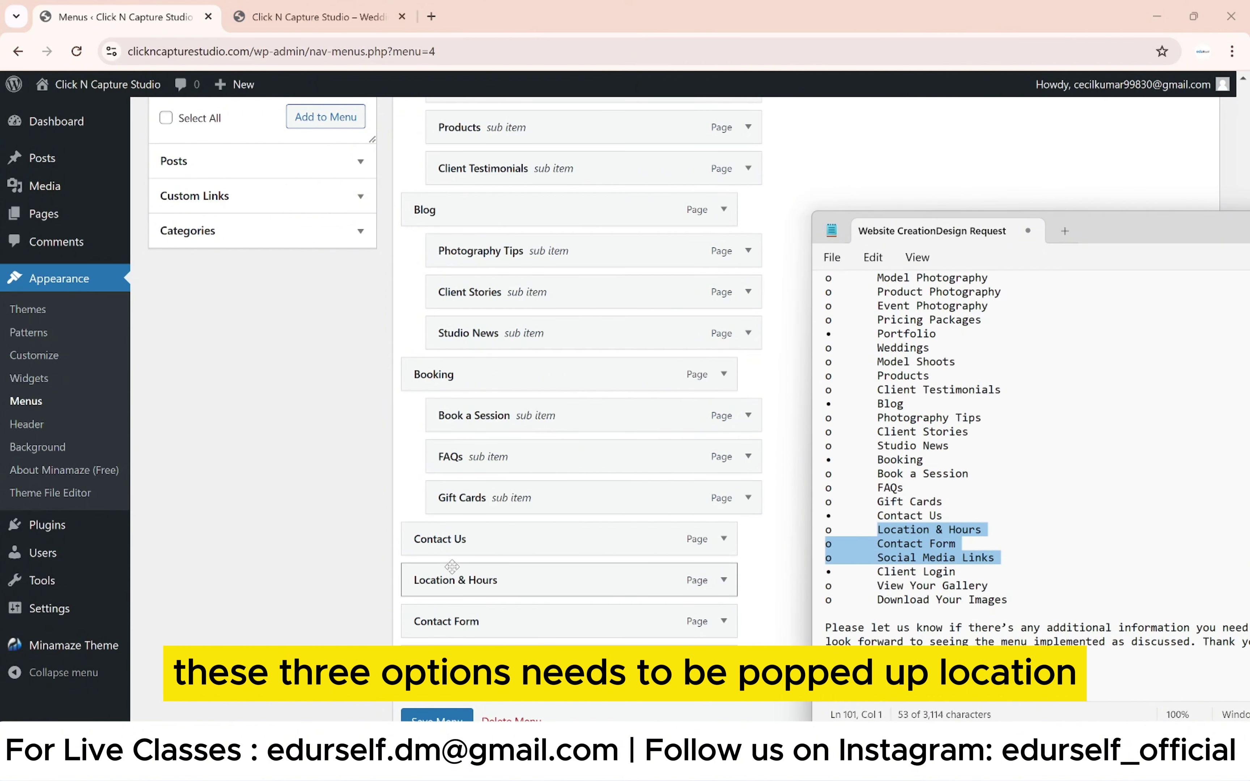
scroll(452, 569, "down", 1)
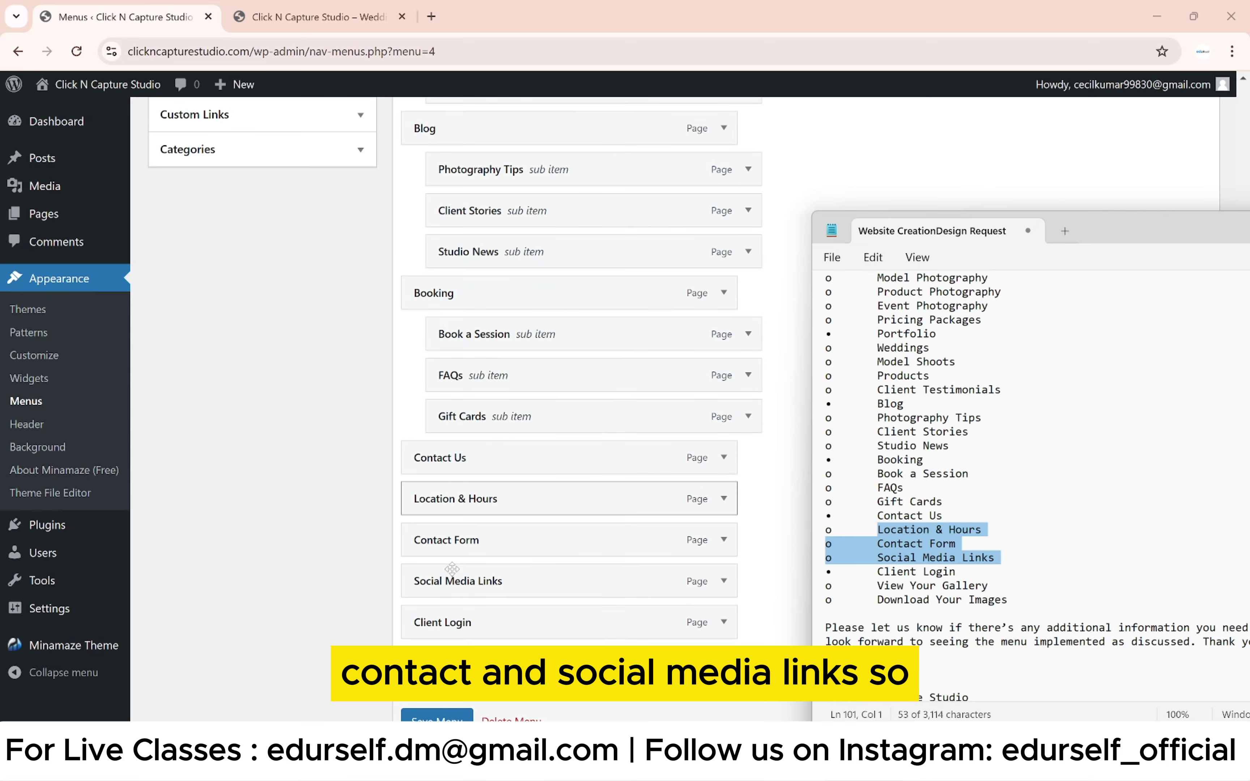
scroll(443, 539, "down", 2)
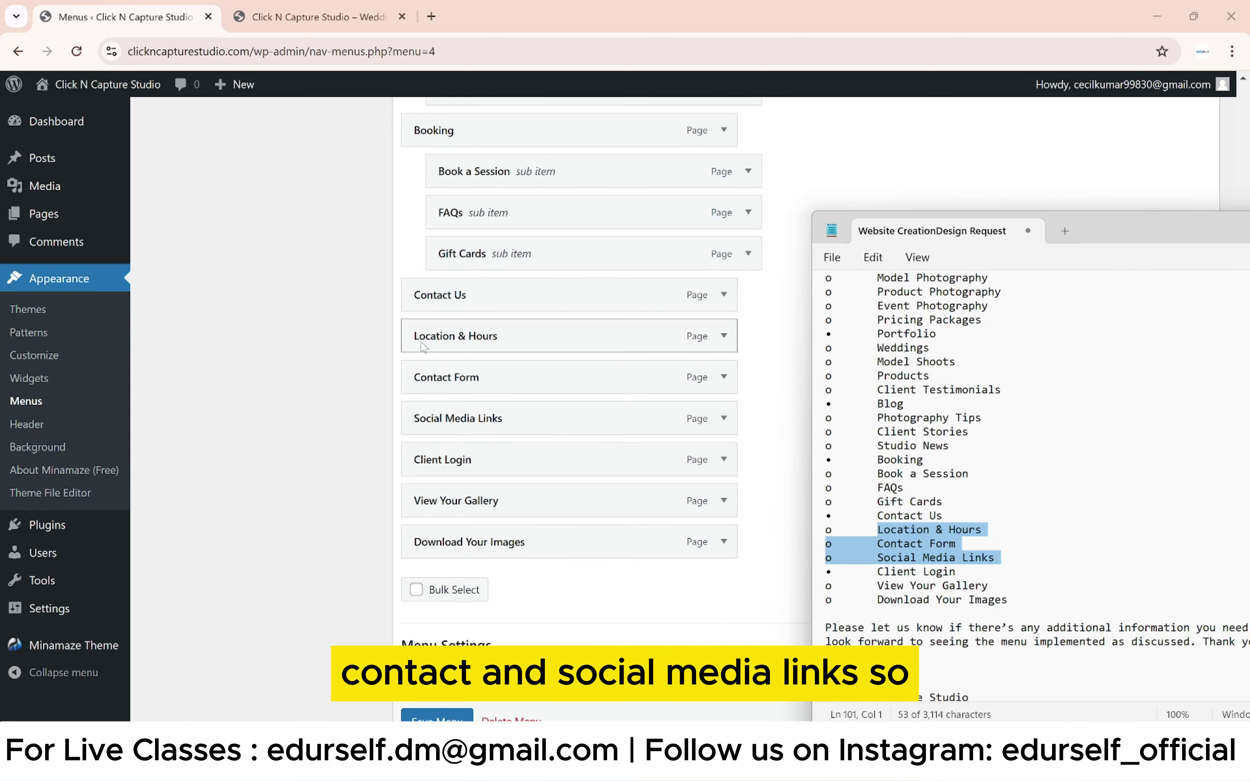
left_click_drag(450, 341, 463, 378)
Step: Nest Contact Form and Social Media Links under Contact Us as well, and set the menu's display location to Primary Header Menu
scroll(462, 379, "up", 15)
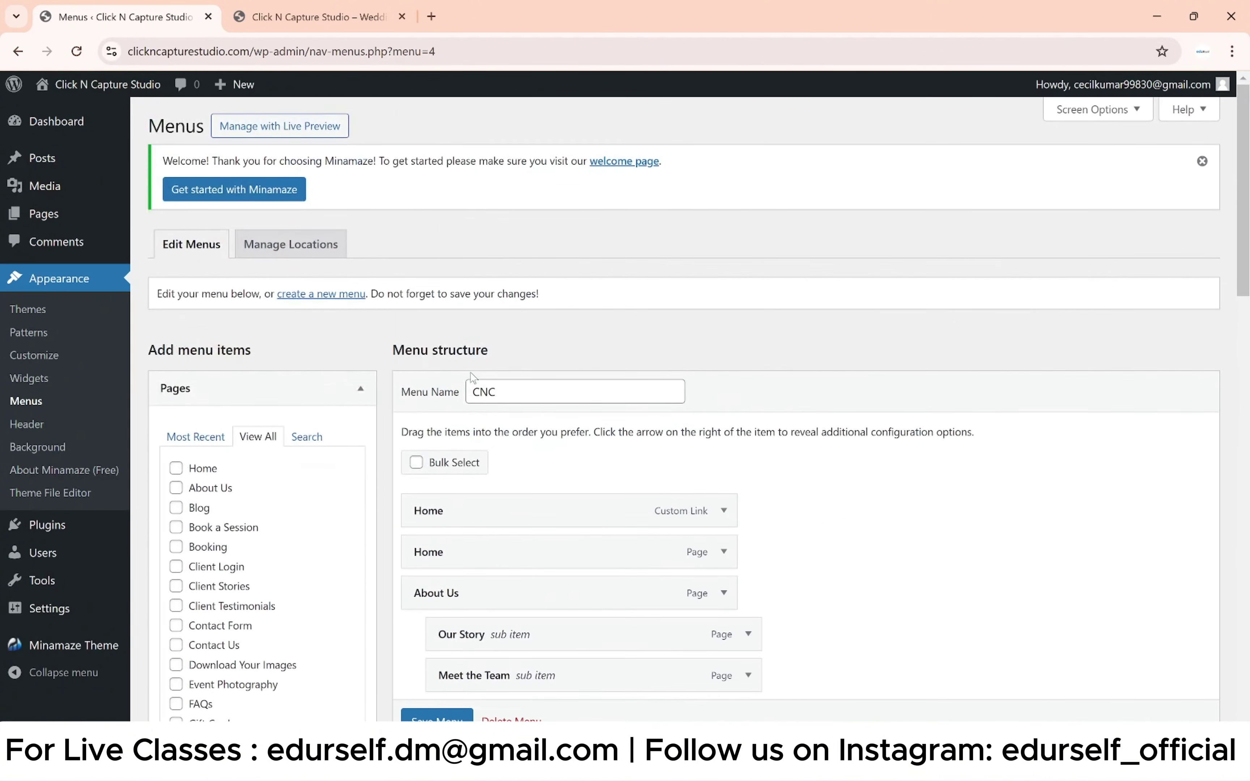
scroll(477, 377, "down", 10)
scroll(476, 377, "down", 6)
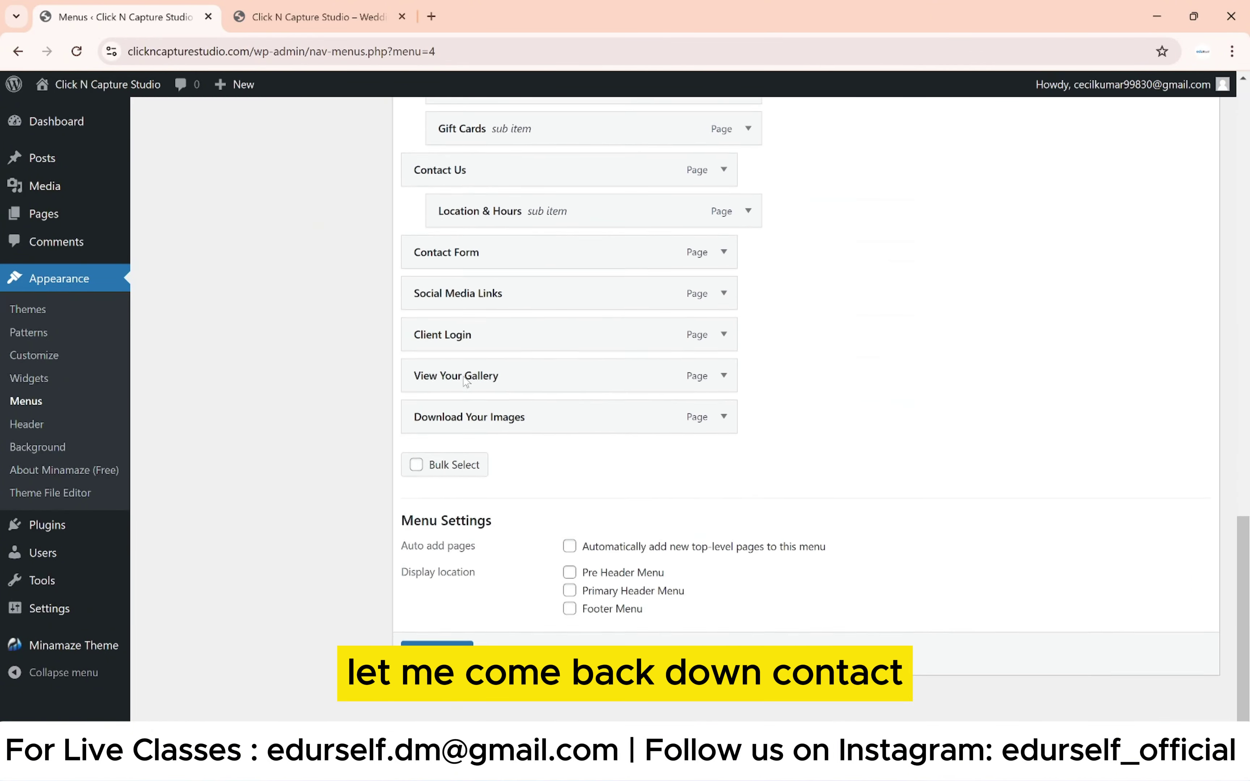
left_click_drag(452, 242, 456, 239)
left_click_drag(475, 241, 473, 248)
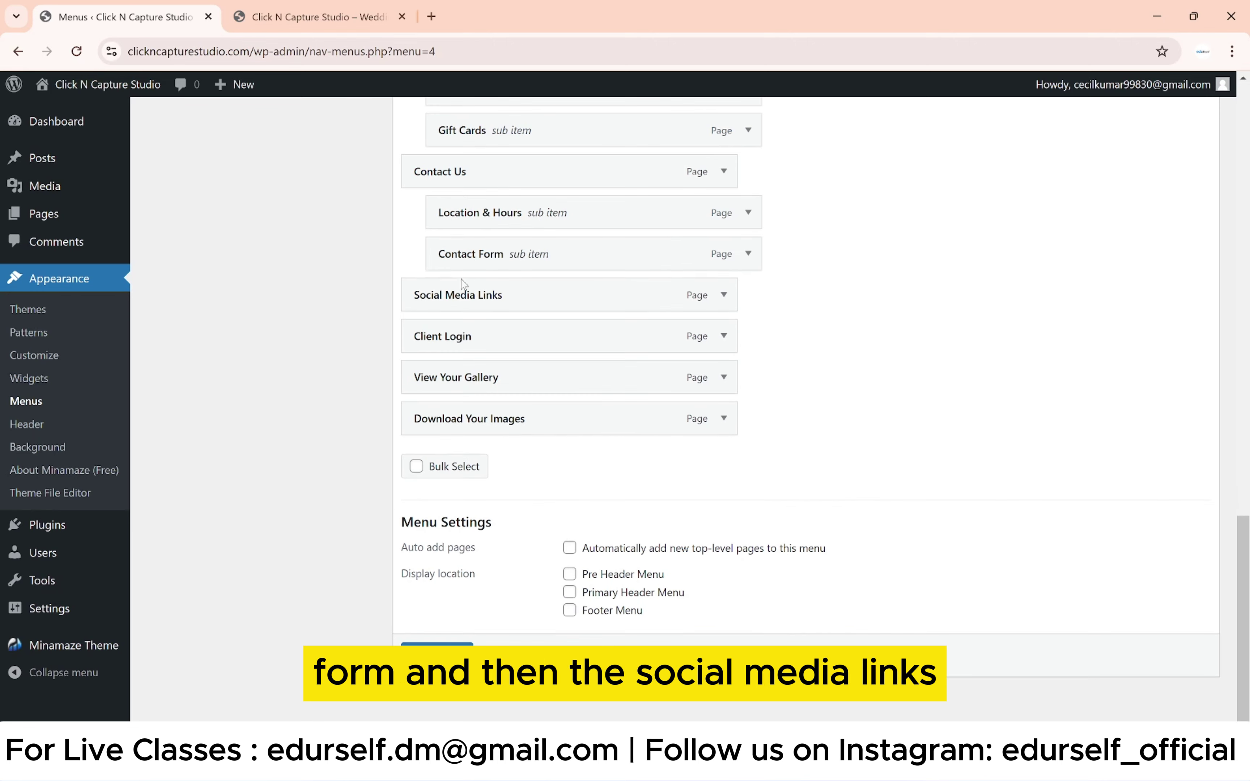
left_click_drag(425, 299, 452, 301)
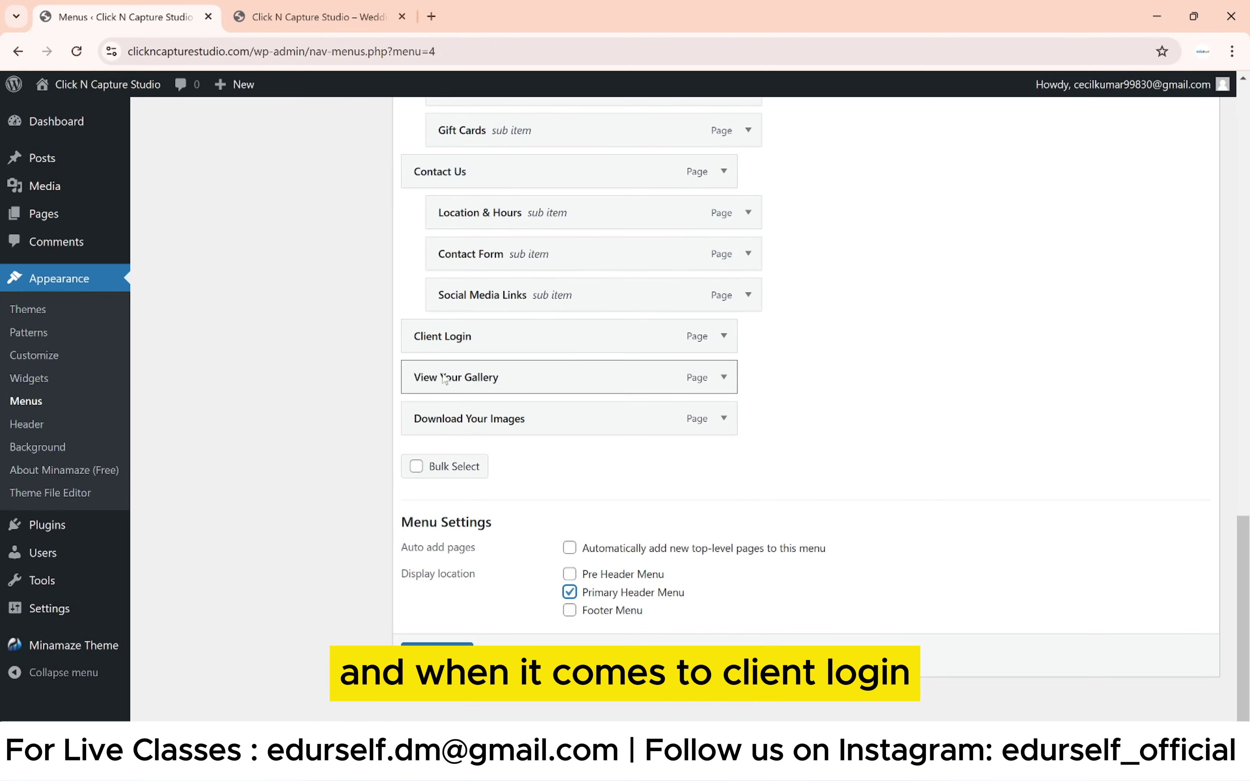
Step: Make View Your Gallery and Download Your Images sub items of Client Login, review the whole structure and save the CNC menu
left_click_drag(442, 376, 456, 420)
scroll(637, 423, "up", 10)
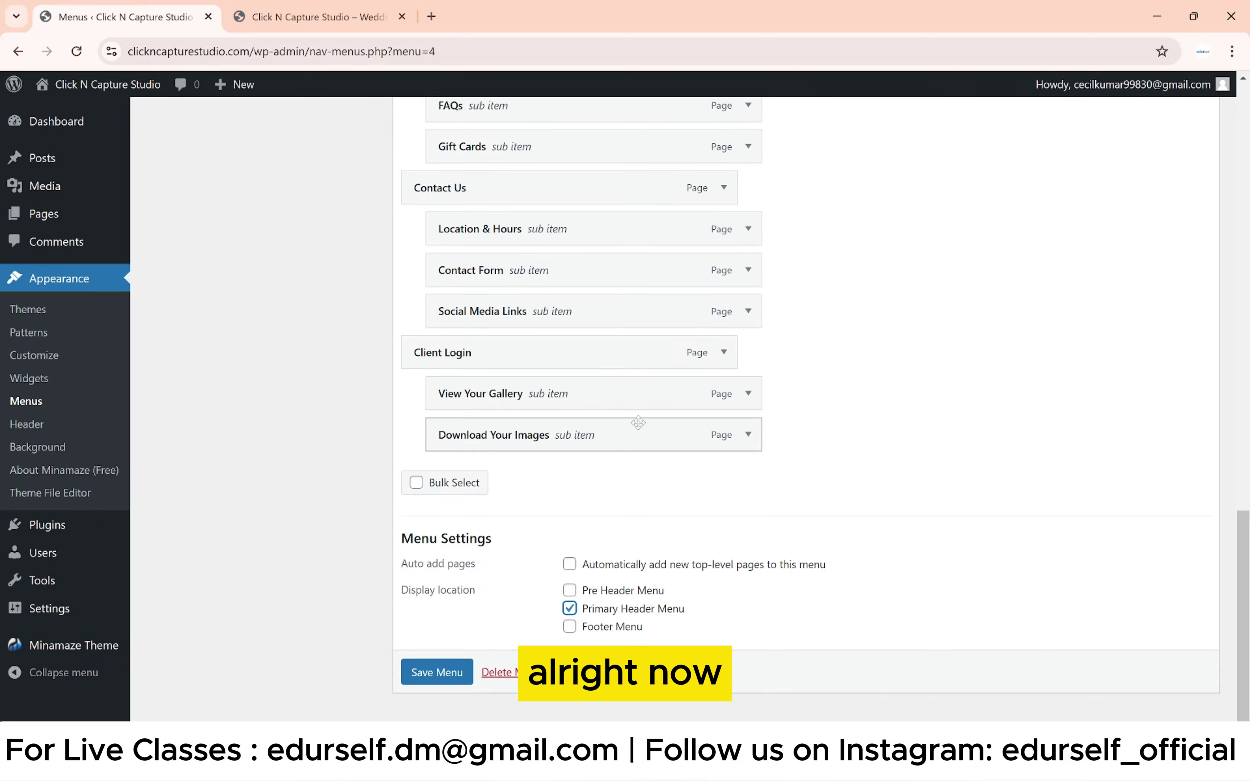
scroll(638, 423, "up", 10)
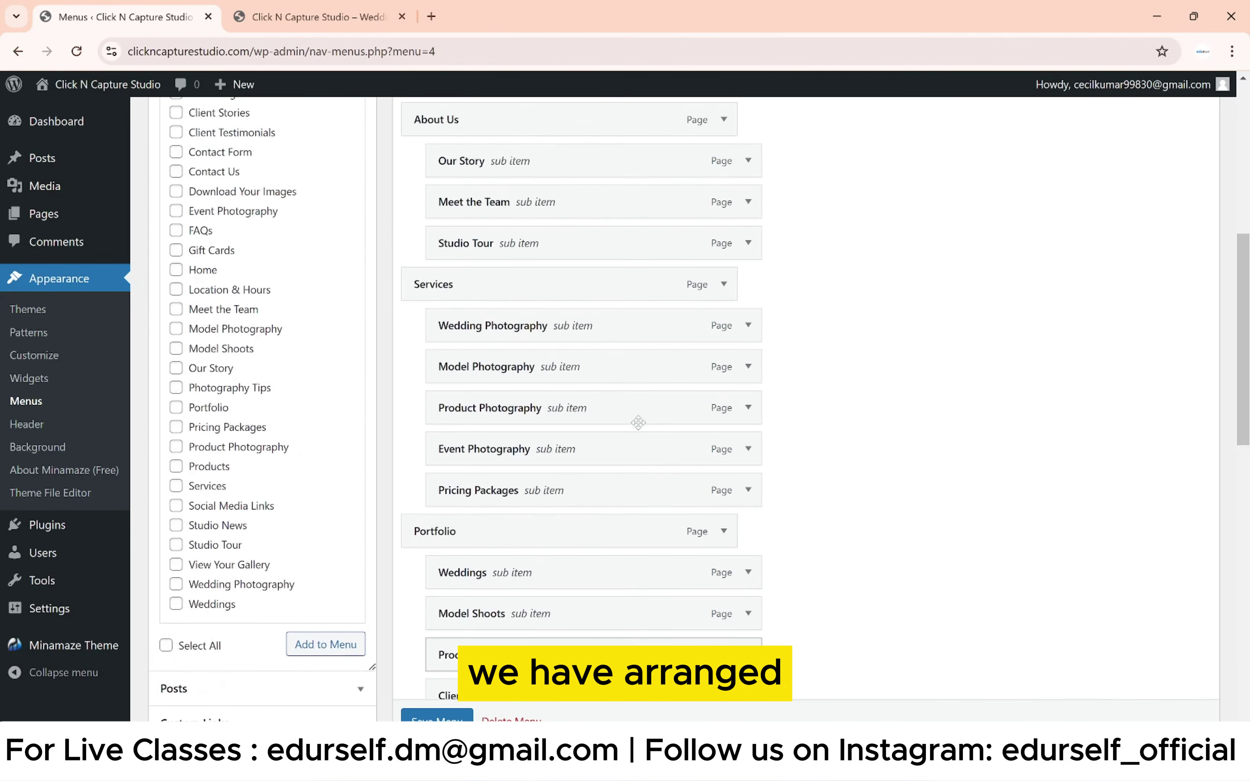
scroll(443, 702, "down", 15)
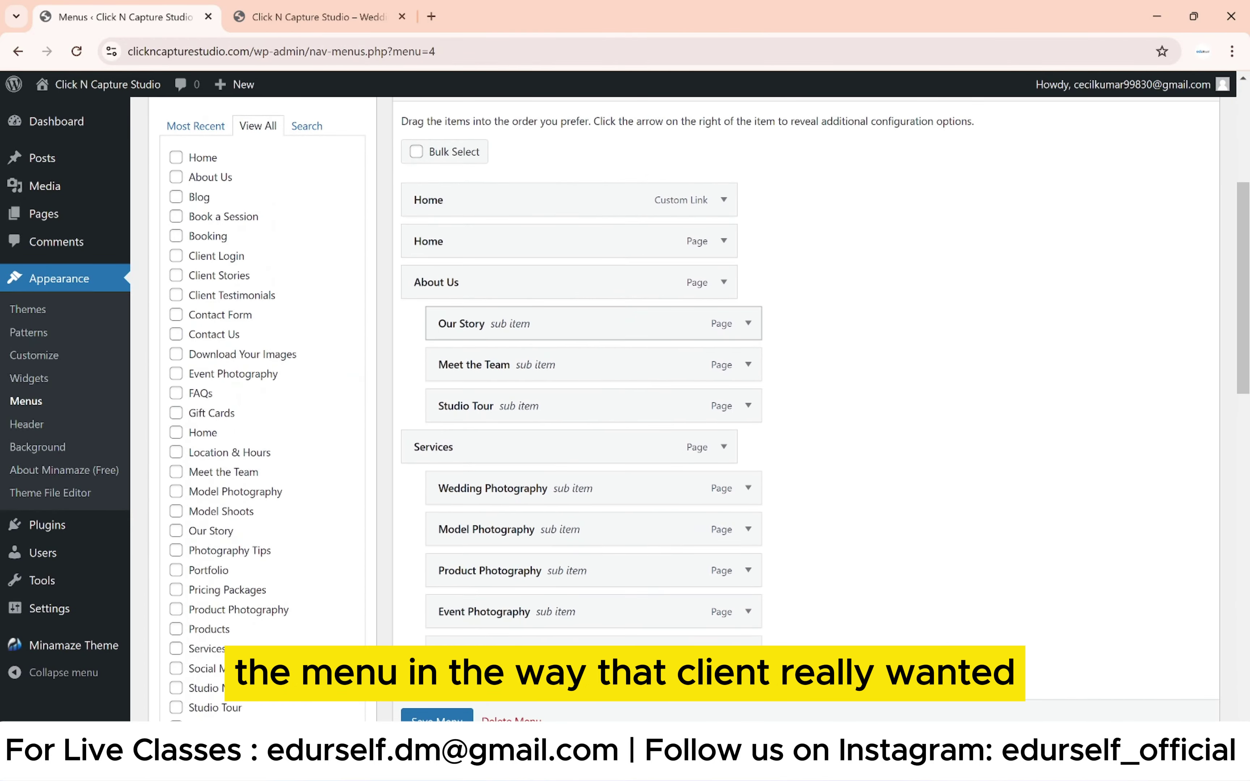
left_click(443, 717)
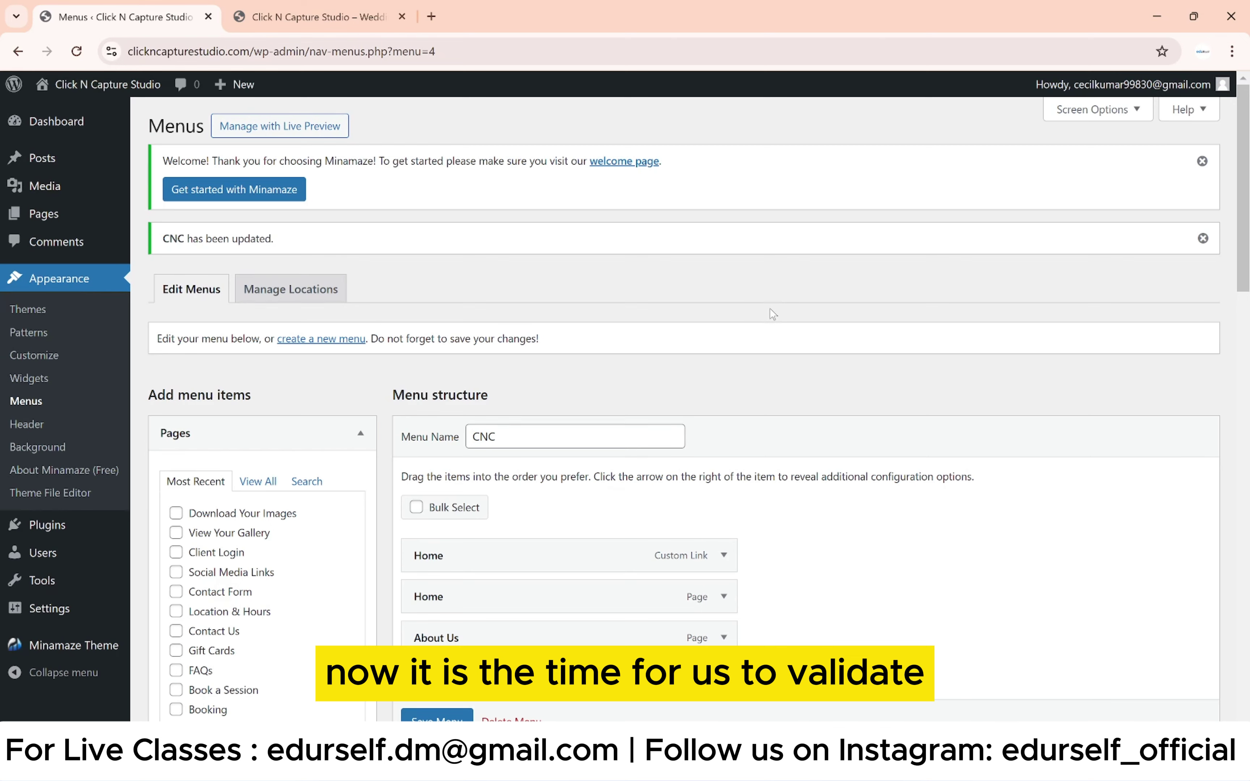
Step: Reload the live Click N Capture Studio site and check the submenus of the header menu from About Us through Client Login
left_click(317, 7)
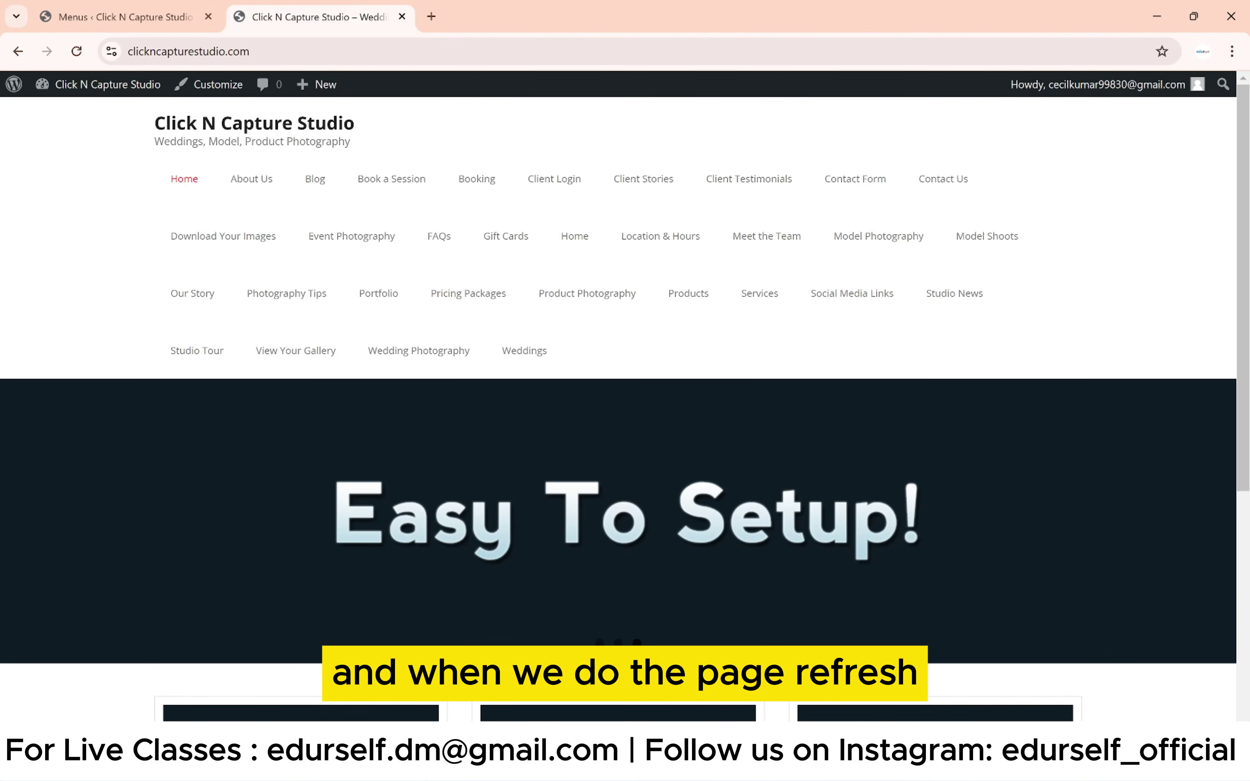
left_click(76, 51)
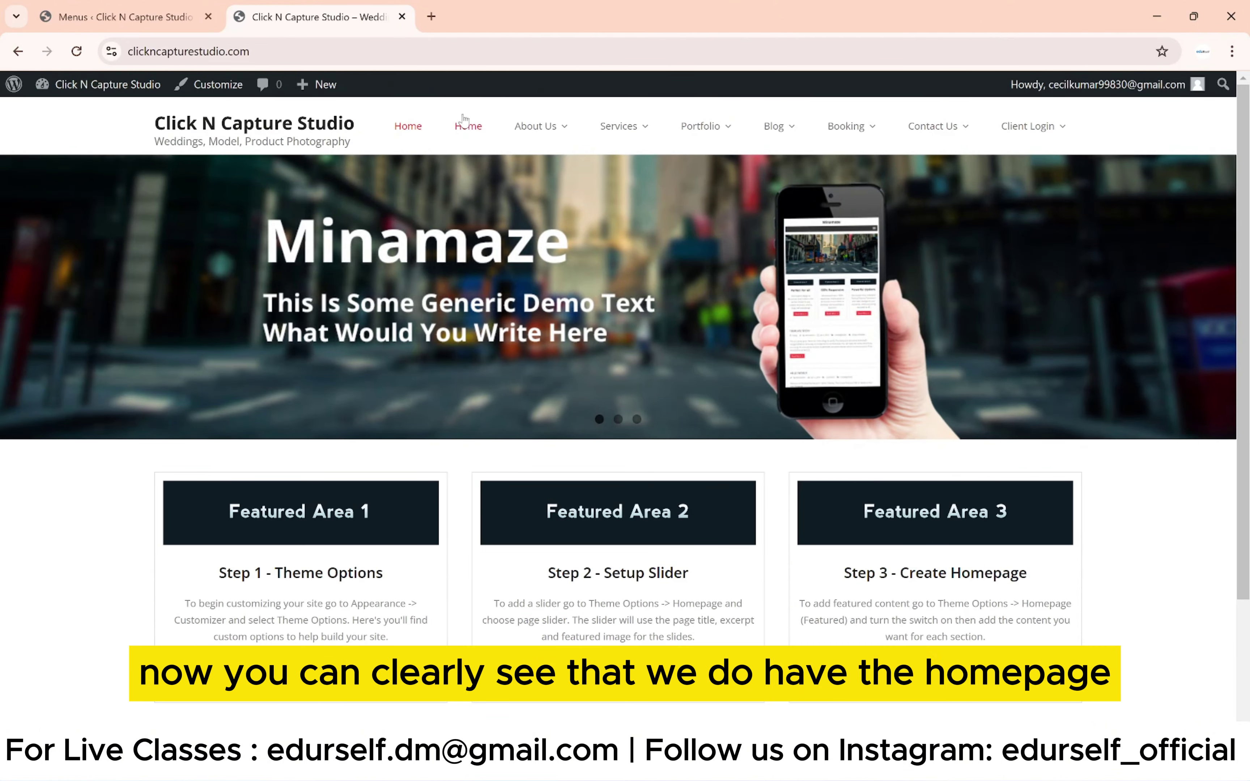
mouse_move(538, 124)
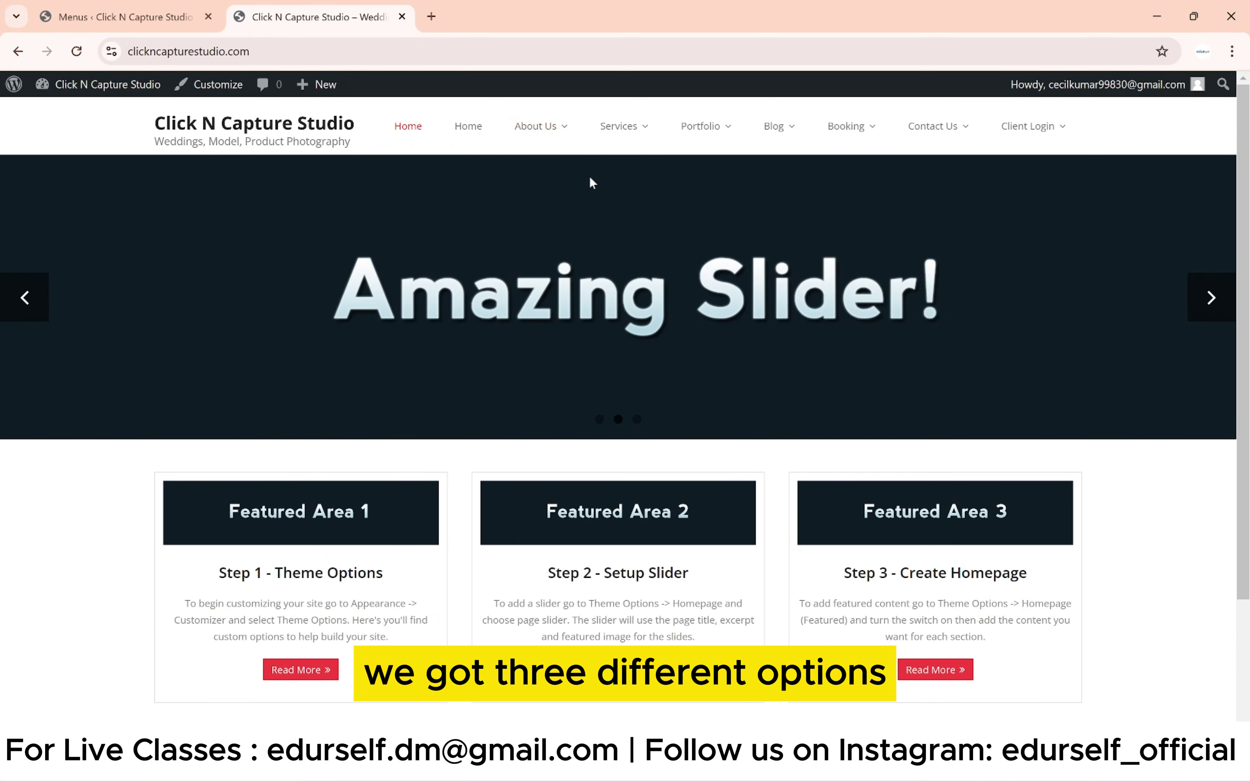
mouse_move(620, 136)
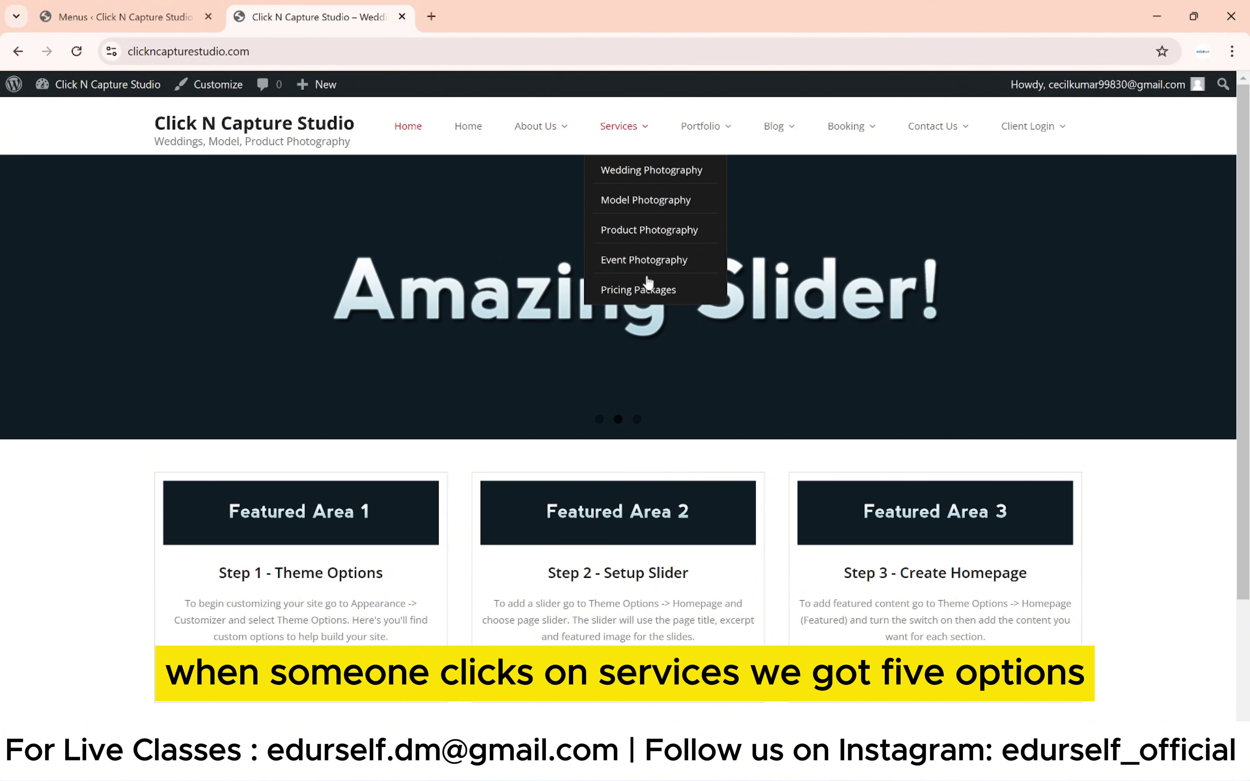
mouse_move(706, 135)
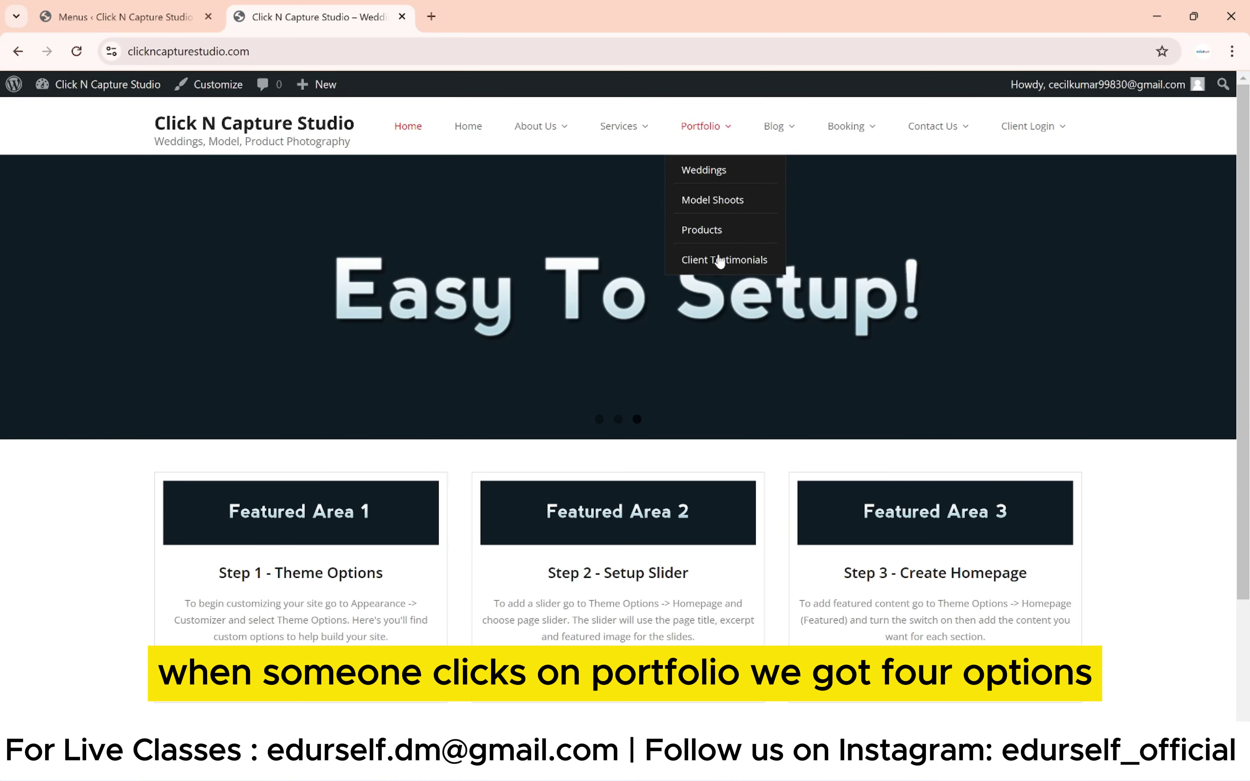
mouse_move(772, 134)
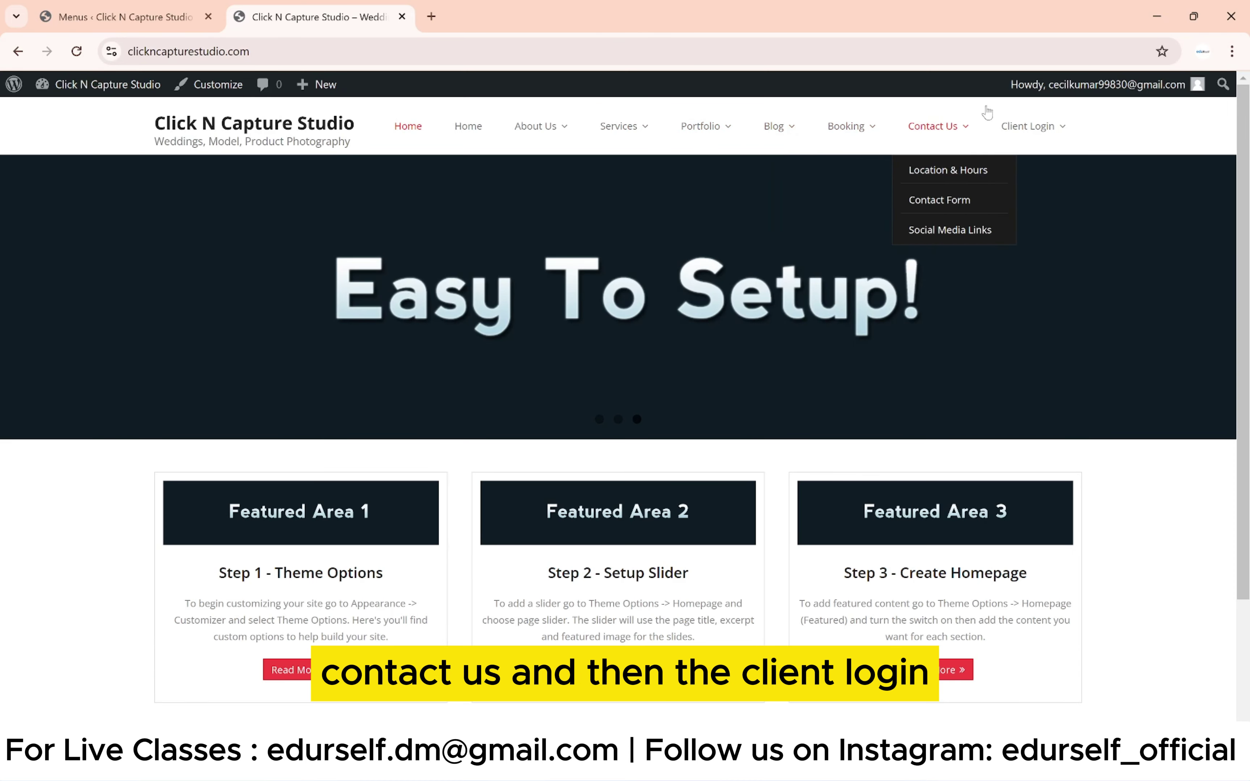
mouse_move(1060, 124)
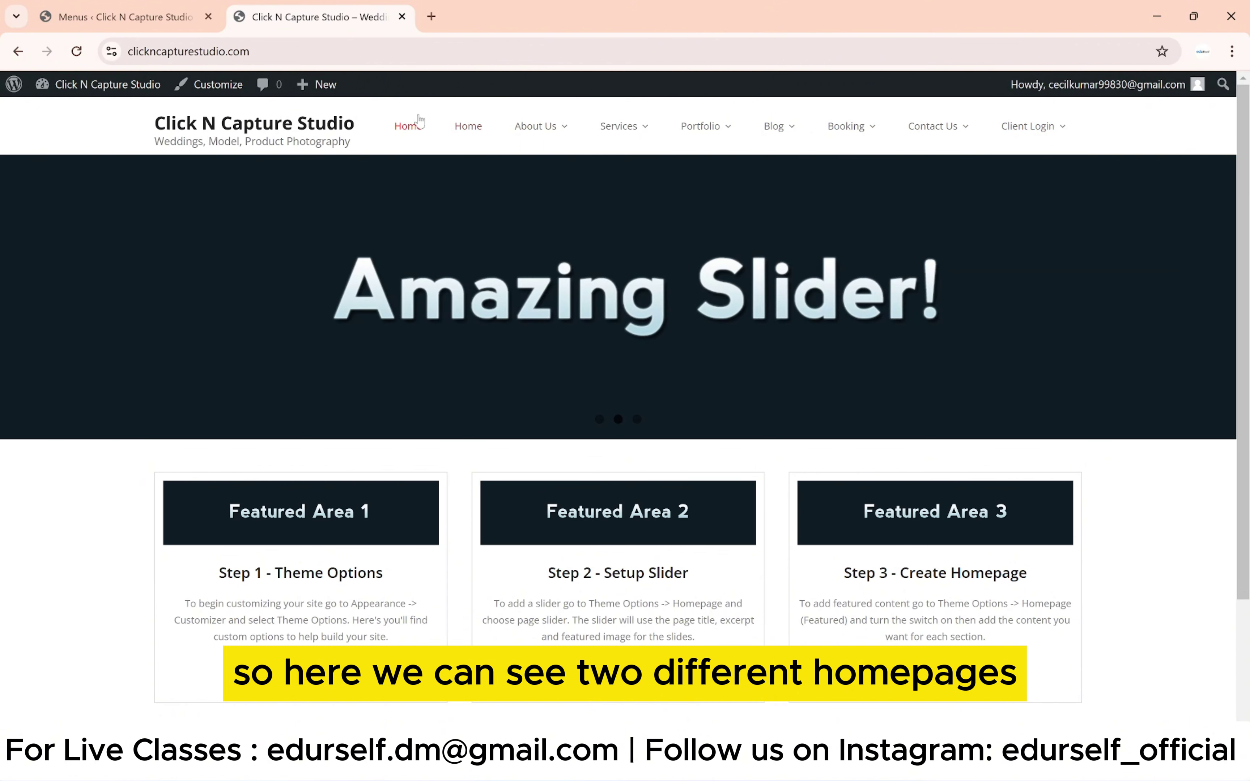
Step: Remove the duplicate Home custom link from the CNC menu, save the menu and reload the live site to check the header
left_click(139, 6)
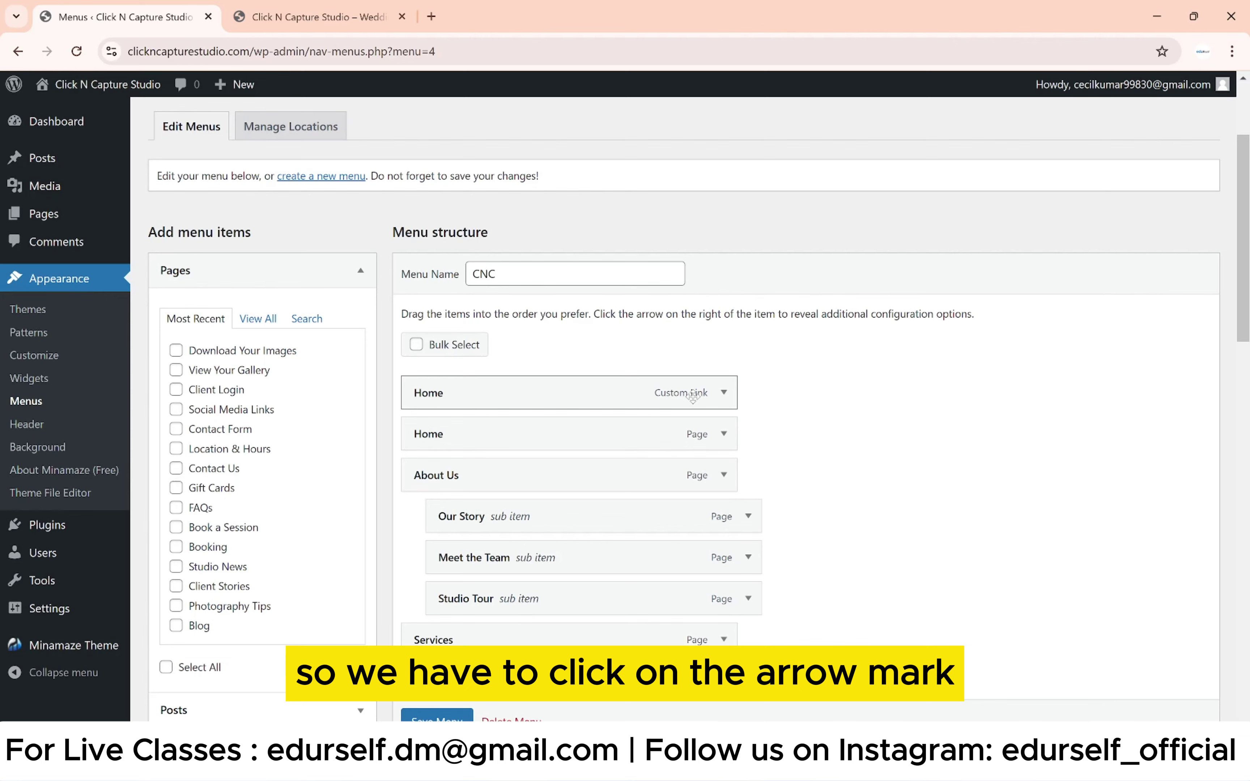
left_click(724, 392)
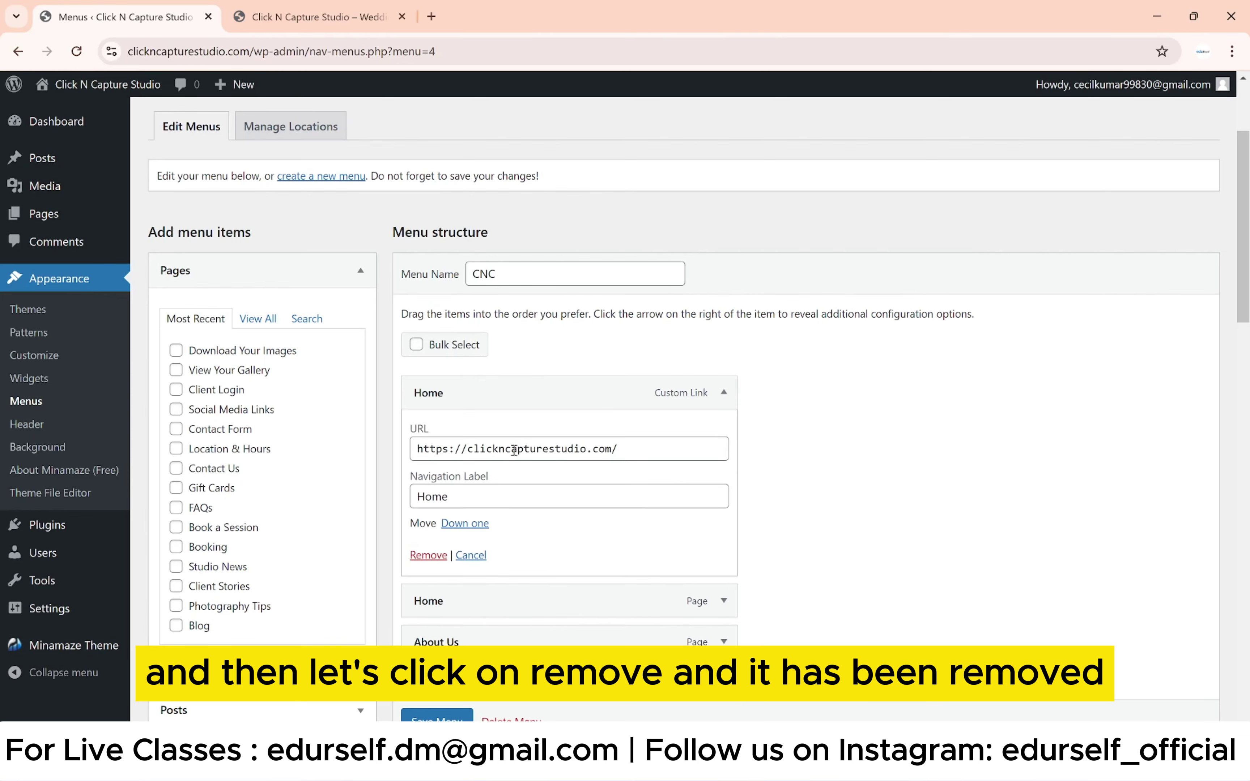
left_click(429, 556)
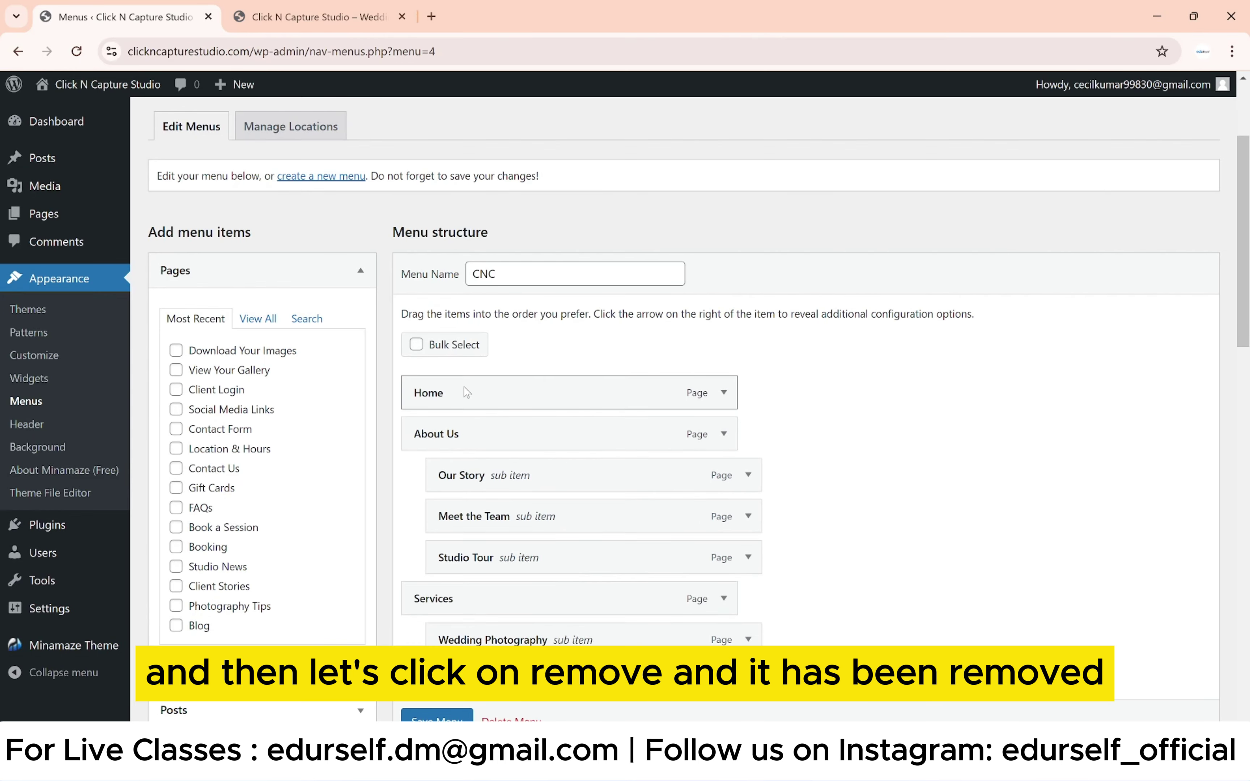
scroll(620, 466, "down", 1)
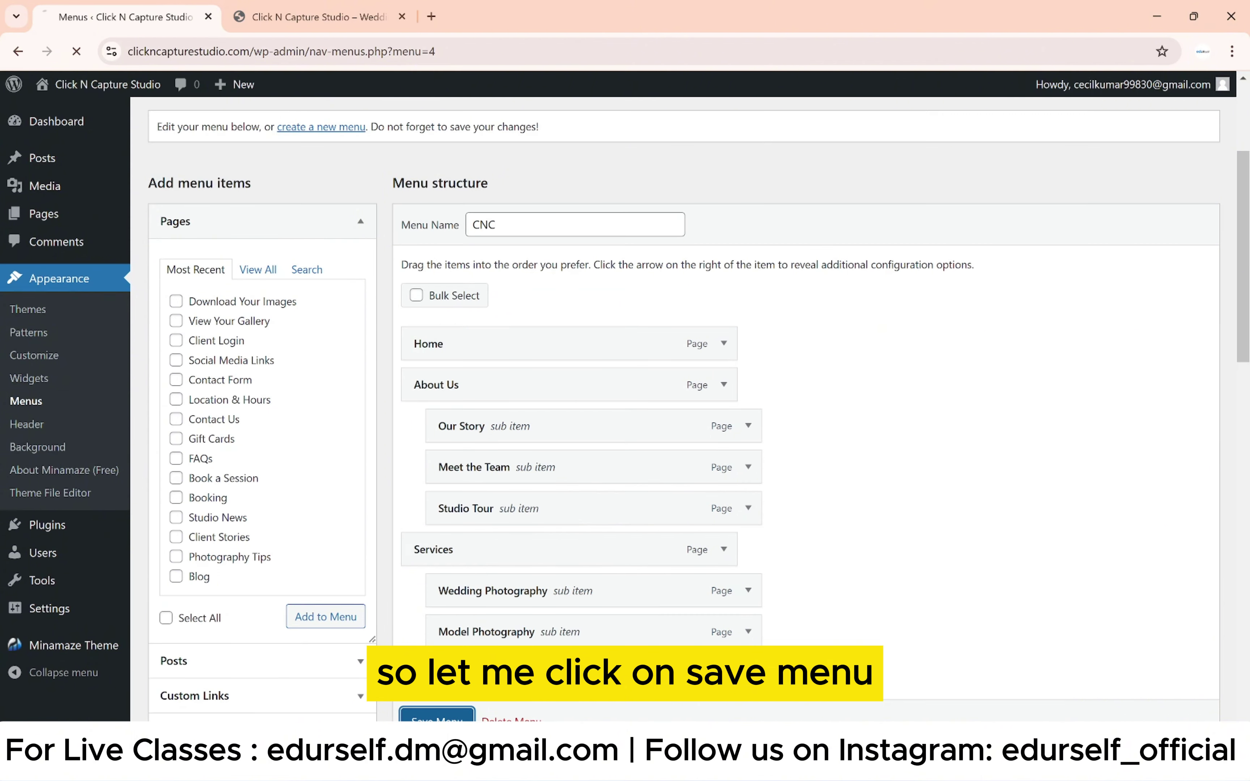
left_click(436, 718)
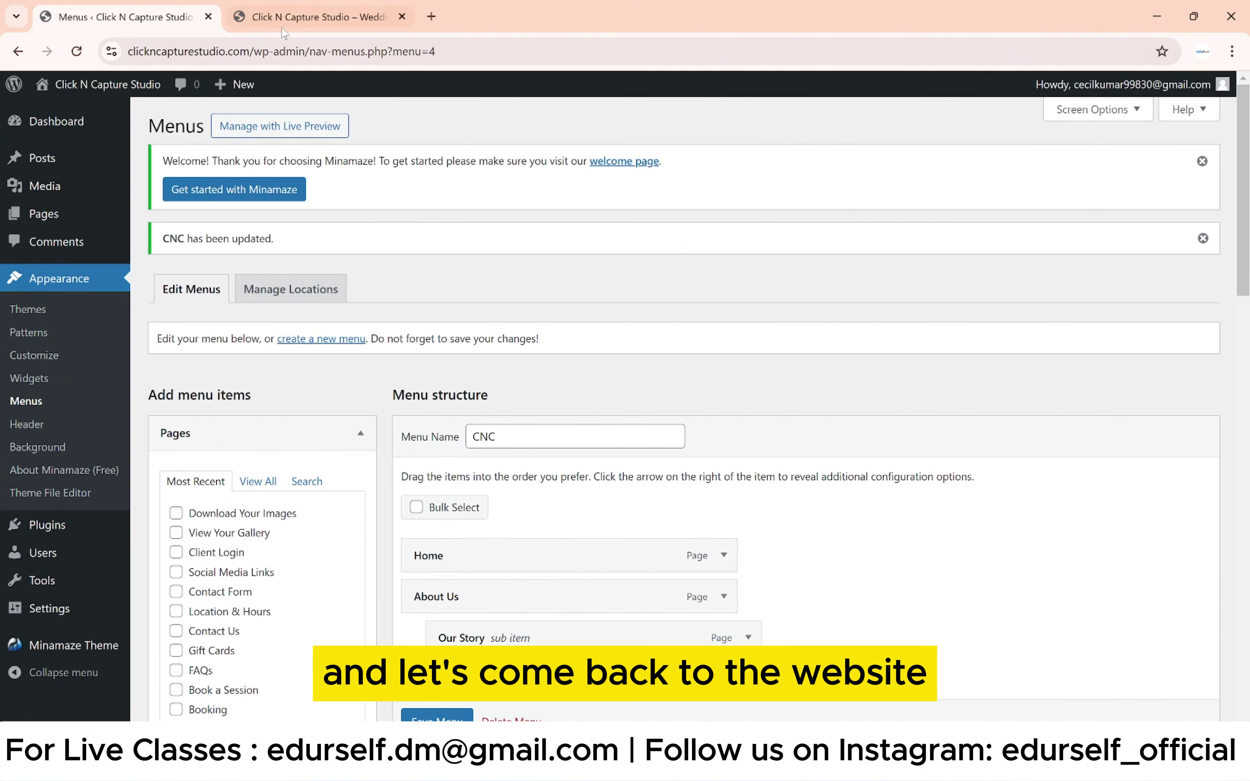
left_click(300, 17)
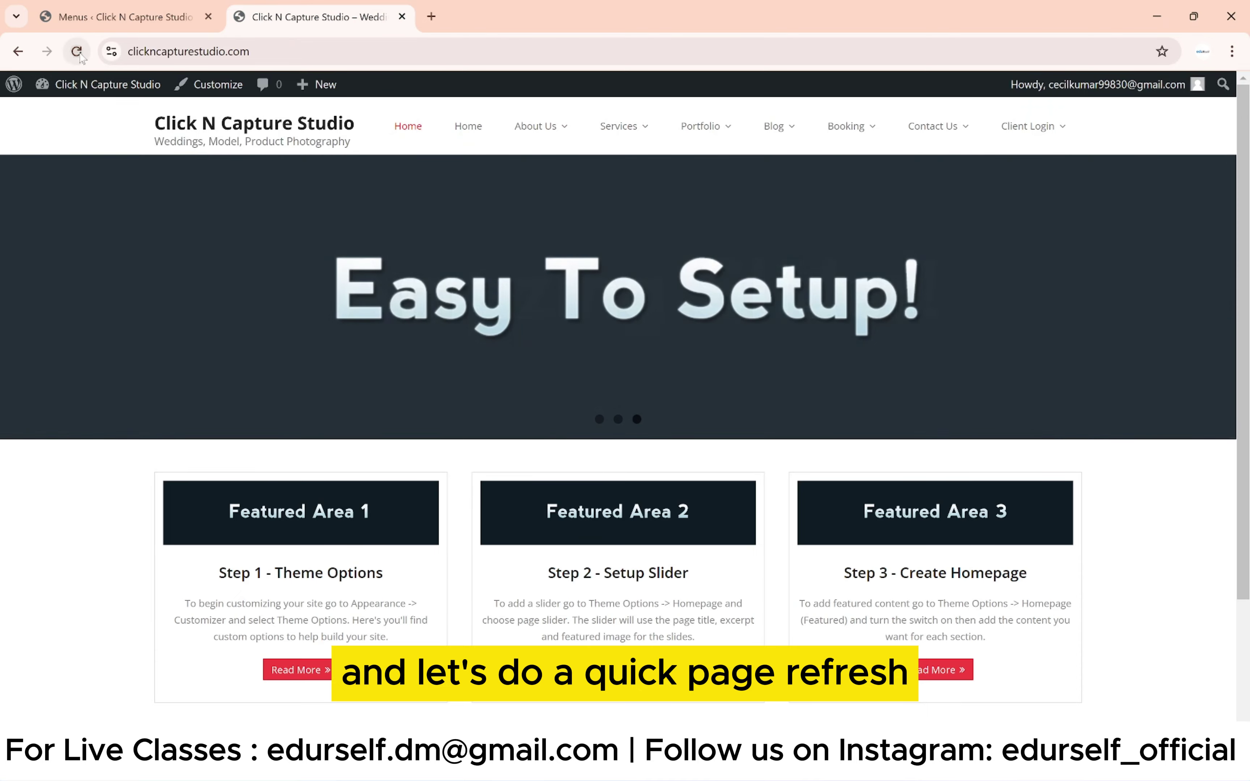
left_click(77, 51)
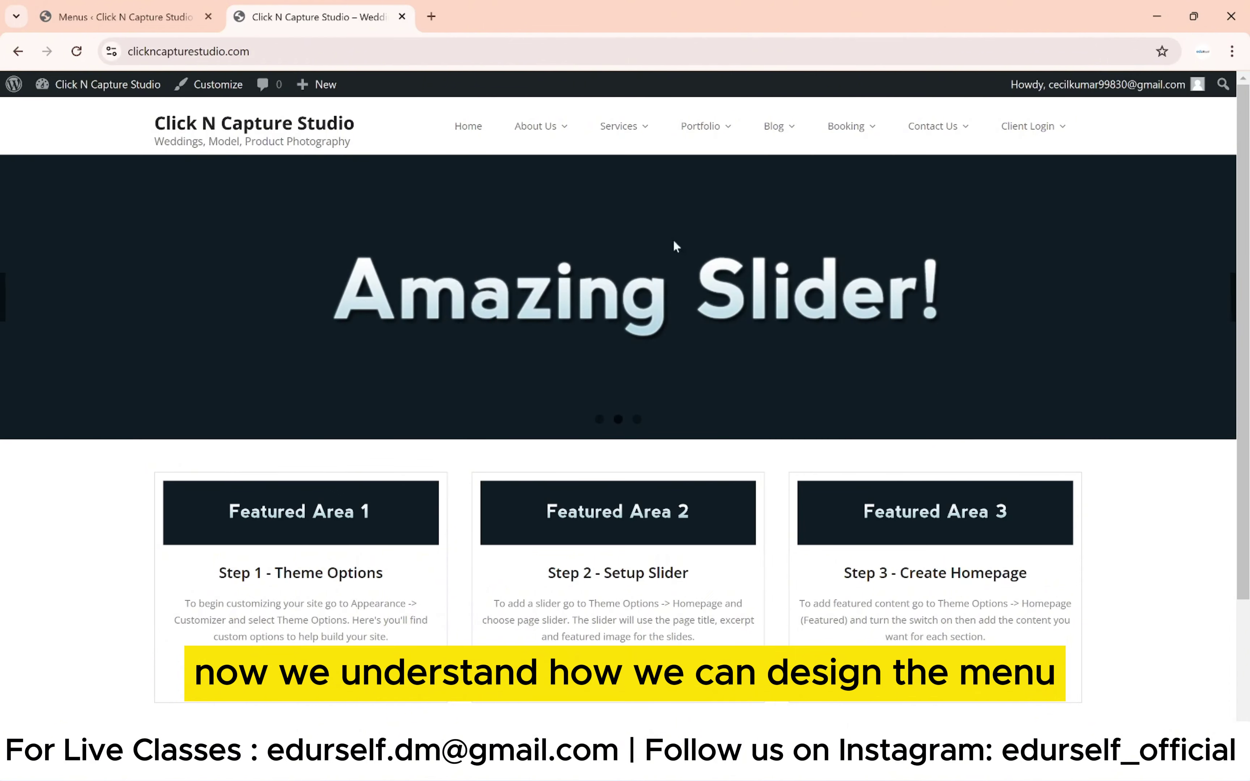
Step: Switch to Notepad, centre its window over the site and read through the drafted reply to the client under OUR REPLY
key("alt+Tab")
scroll(891, 438, "down", 3)
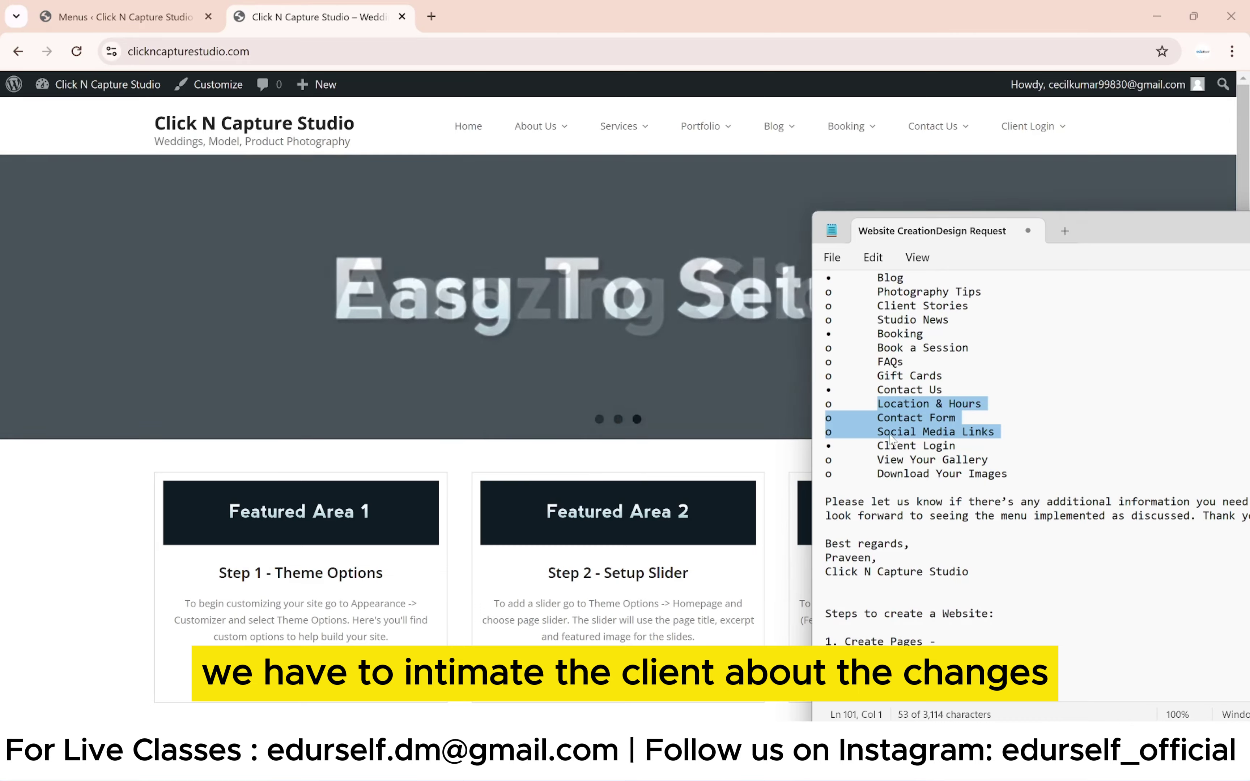
left_click_drag(1131, 222, 718, 164)
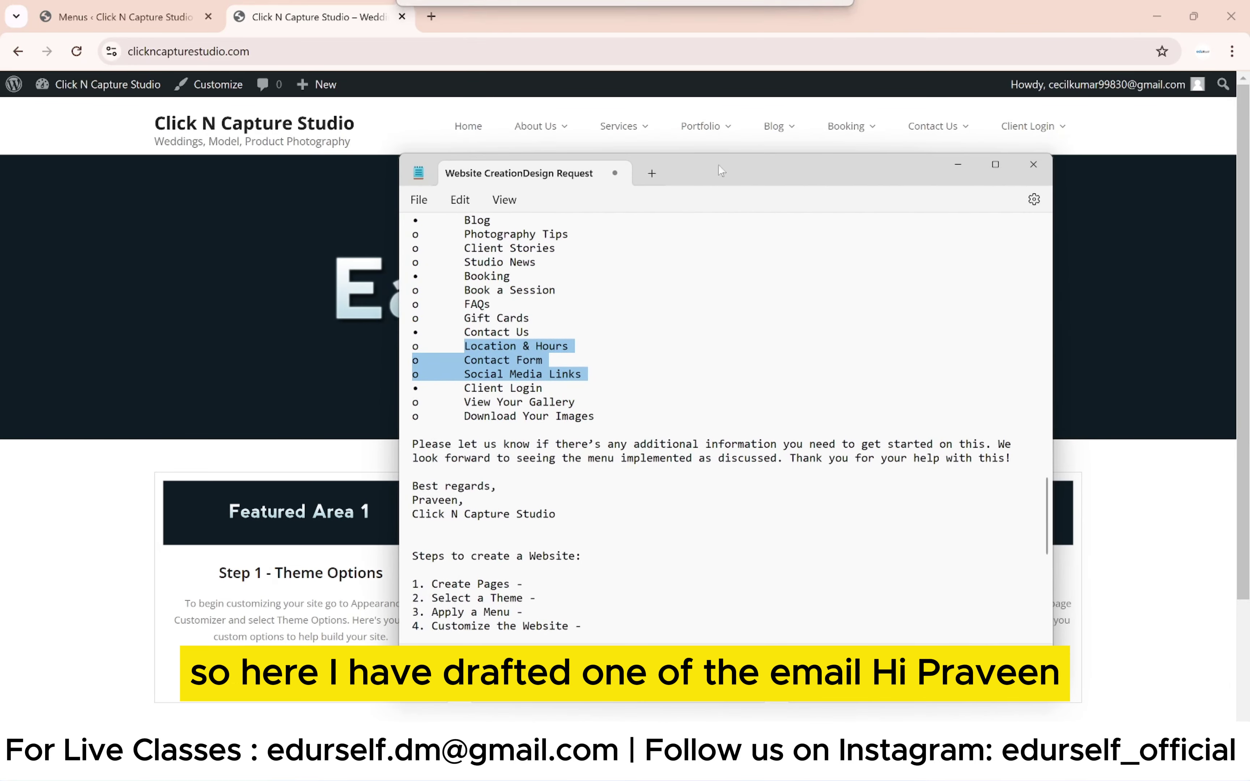
scroll(676, 443, "down", 4)
scroll(676, 443, "down", 6)
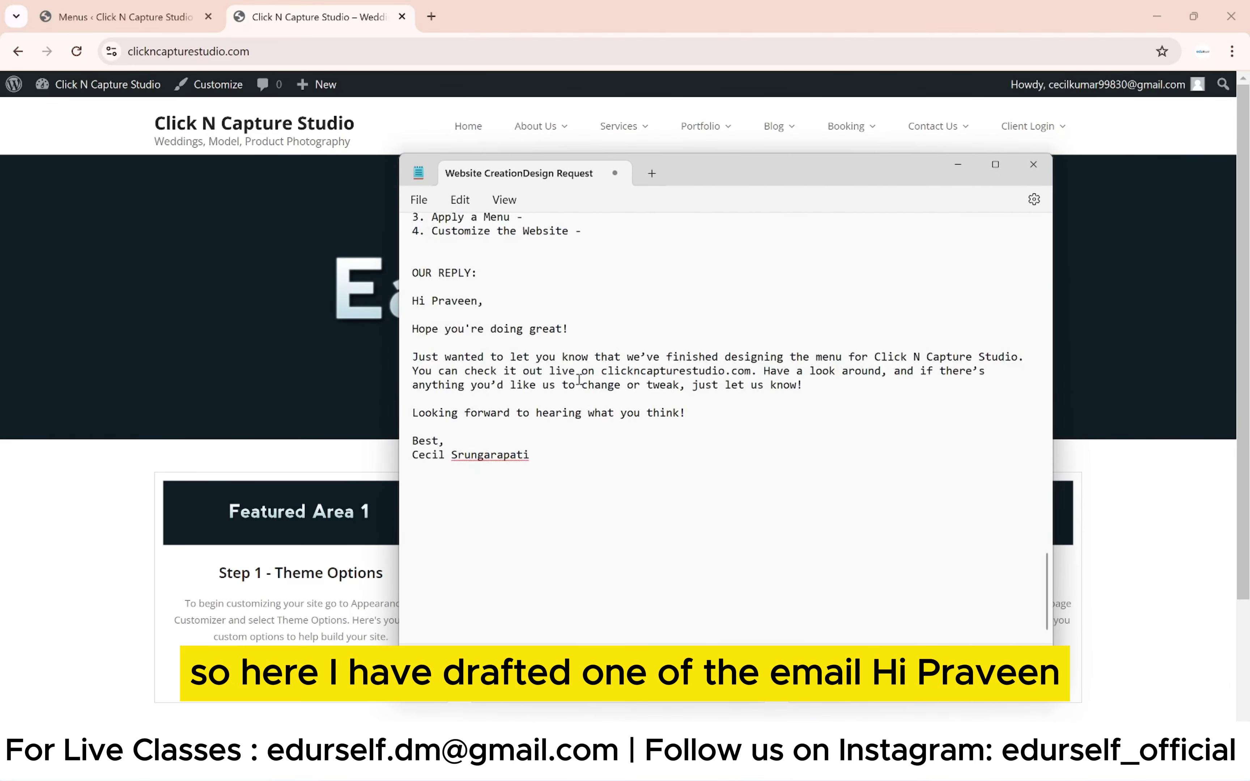
left_click_drag(414, 300, 503, 304)
left_click_drag(417, 339, 592, 342)
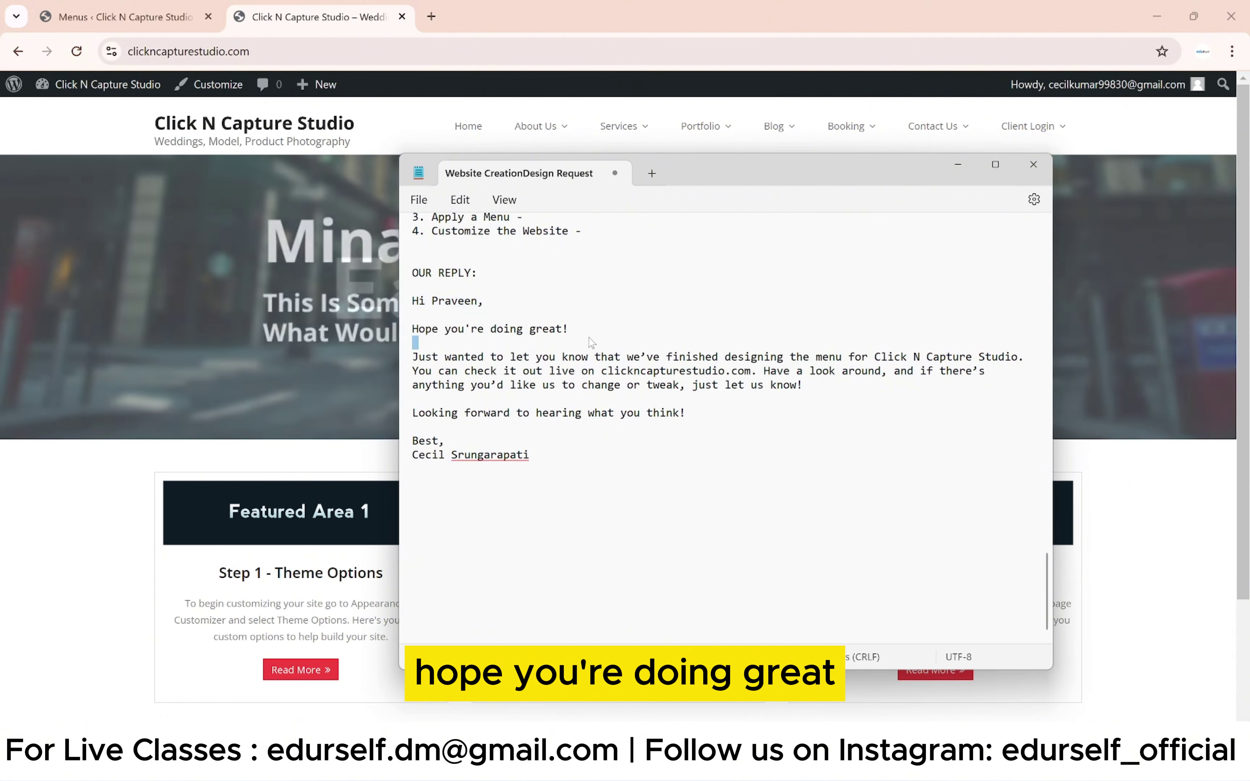
left_click_drag(413, 358, 614, 359)
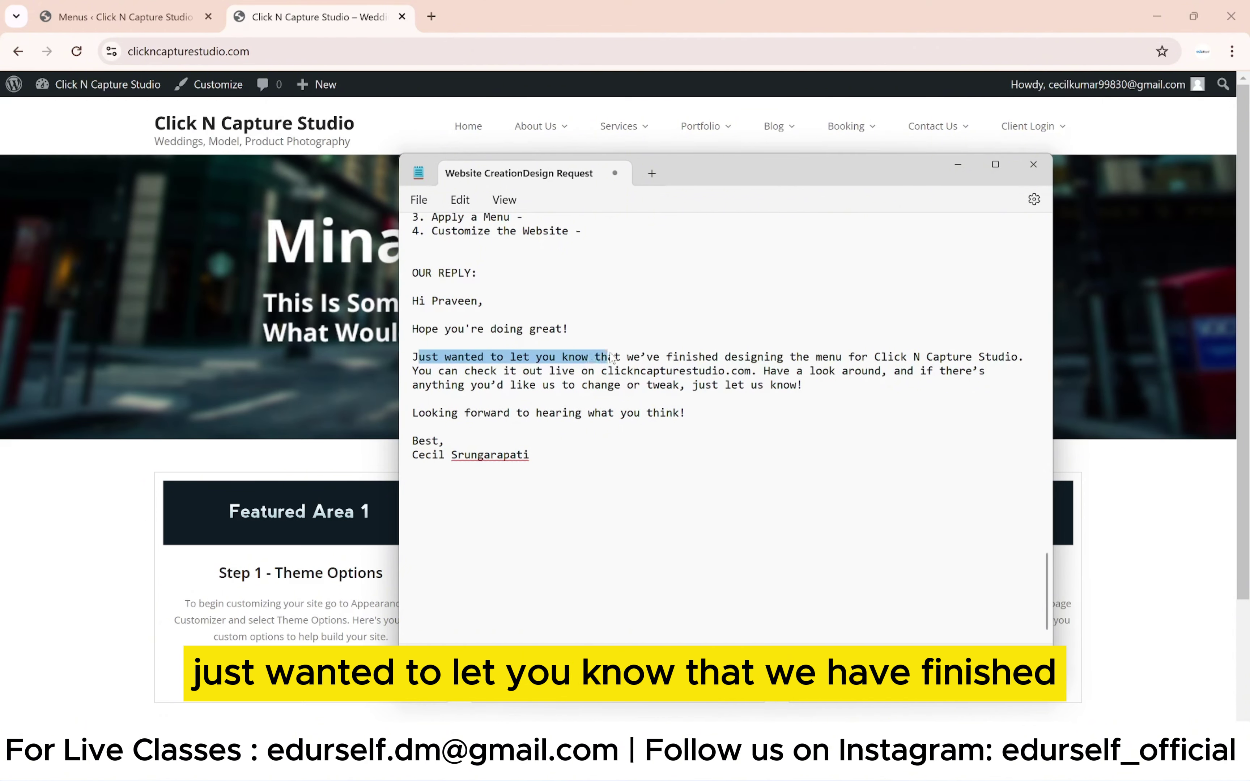
key("Left")
left_click_drag(419, 358, 1028, 358)
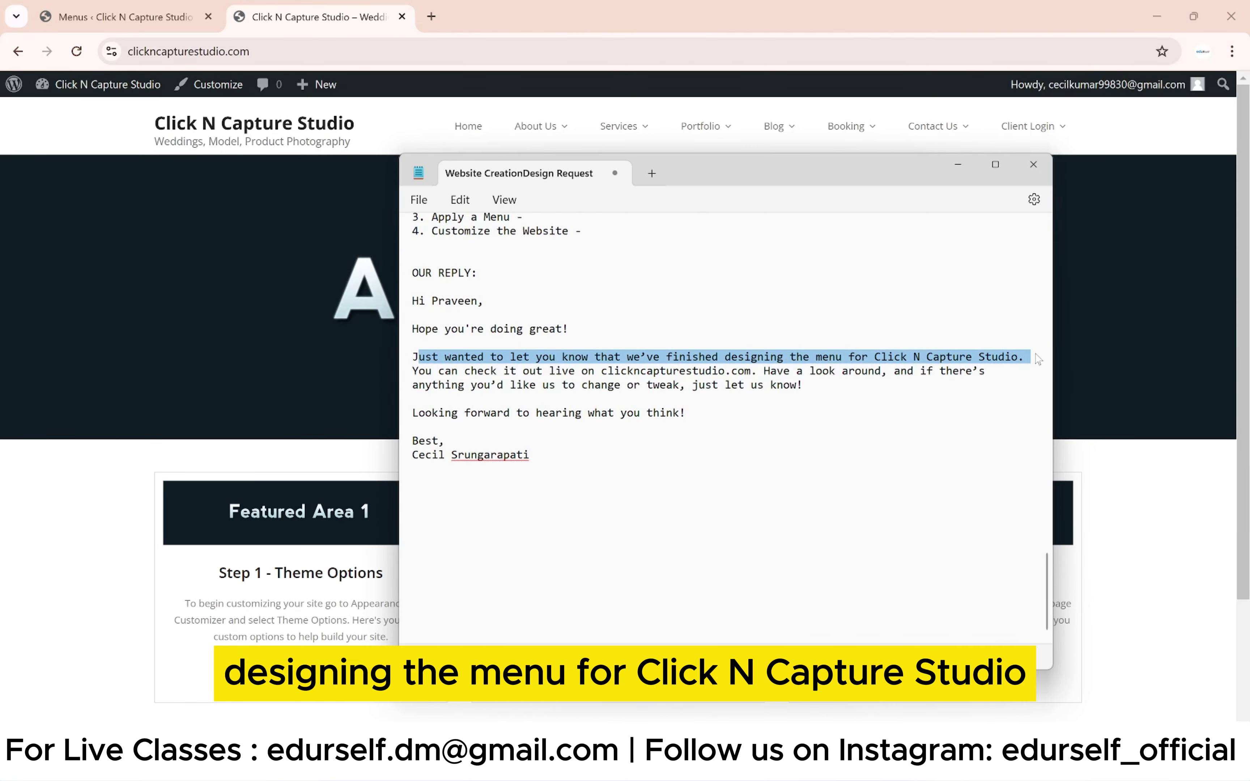
left_click_drag(471, 371, 804, 386)
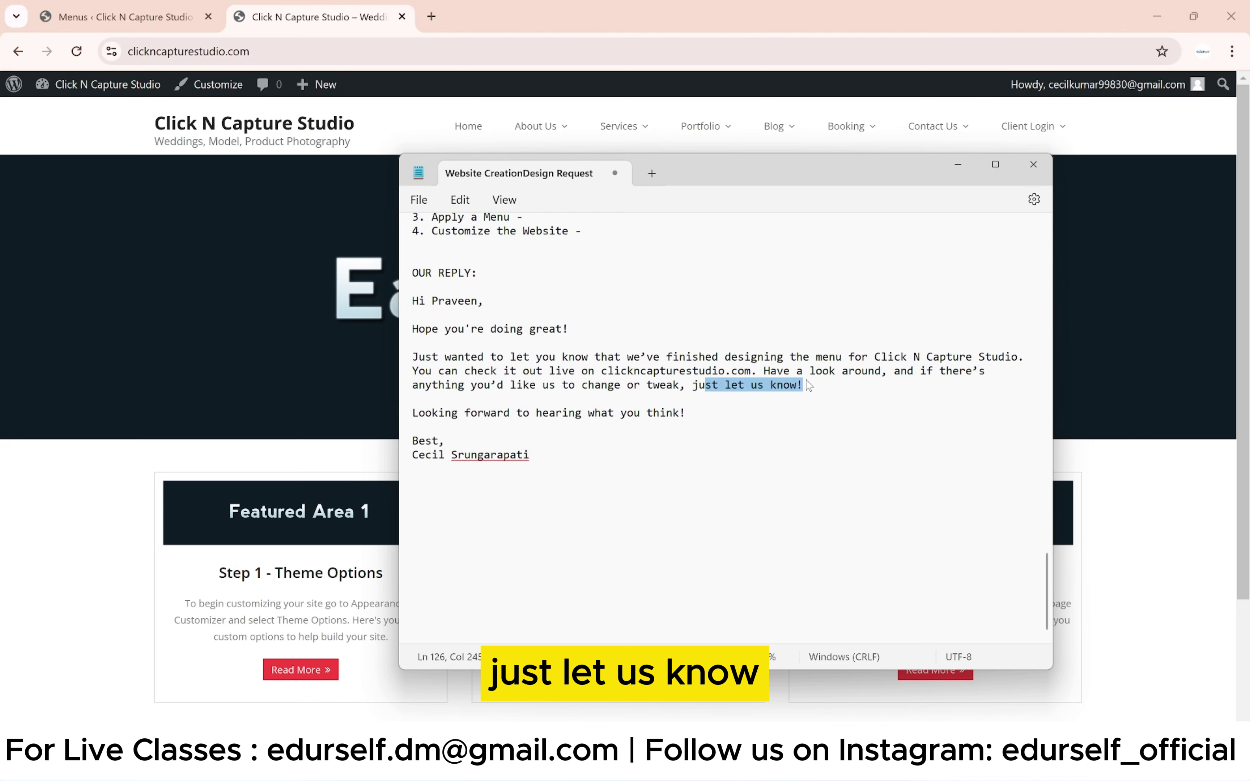
left_click_drag(423, 412, 698, 416)
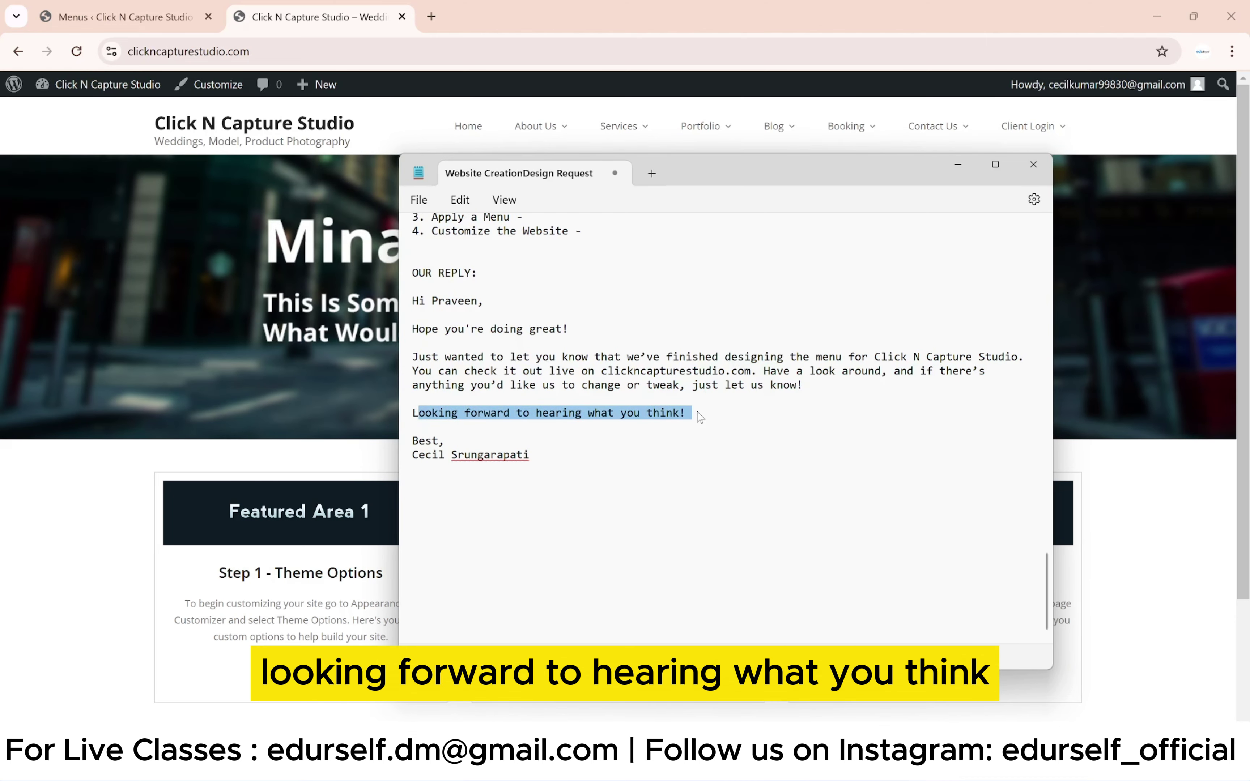
left_click_drag(536, 452, 408, 282)
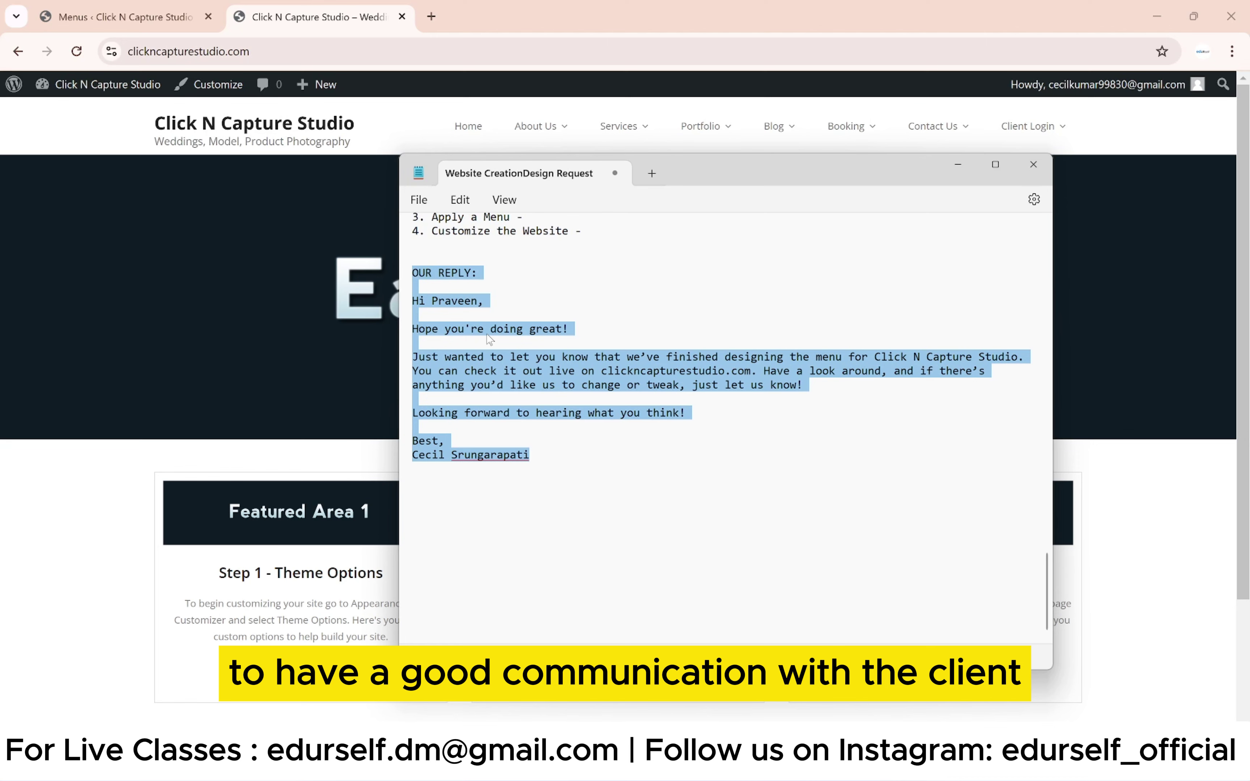
Step: Review the four entries under Steps to create a Website in the Notepad file, from Create Pages to Customize the Website
scroll(489, 338, "up", 3)
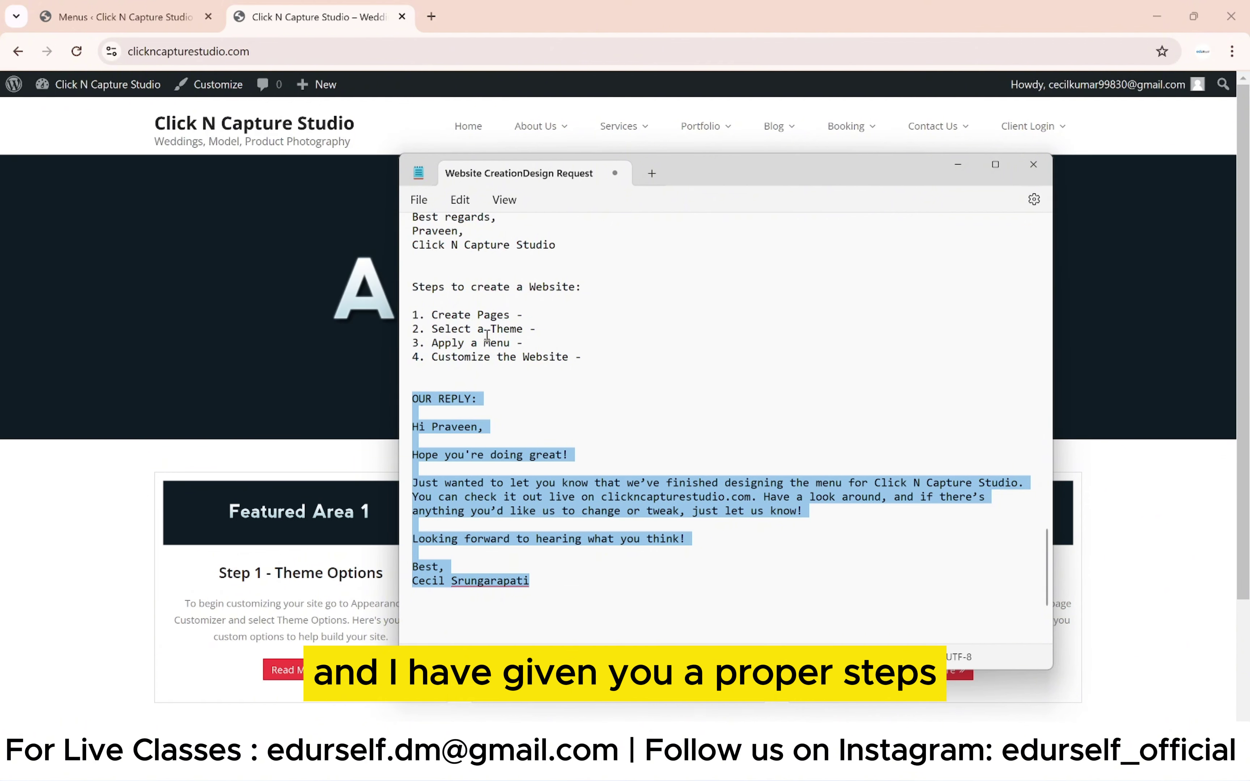
left_click_drag(433, 315, 526, 316)
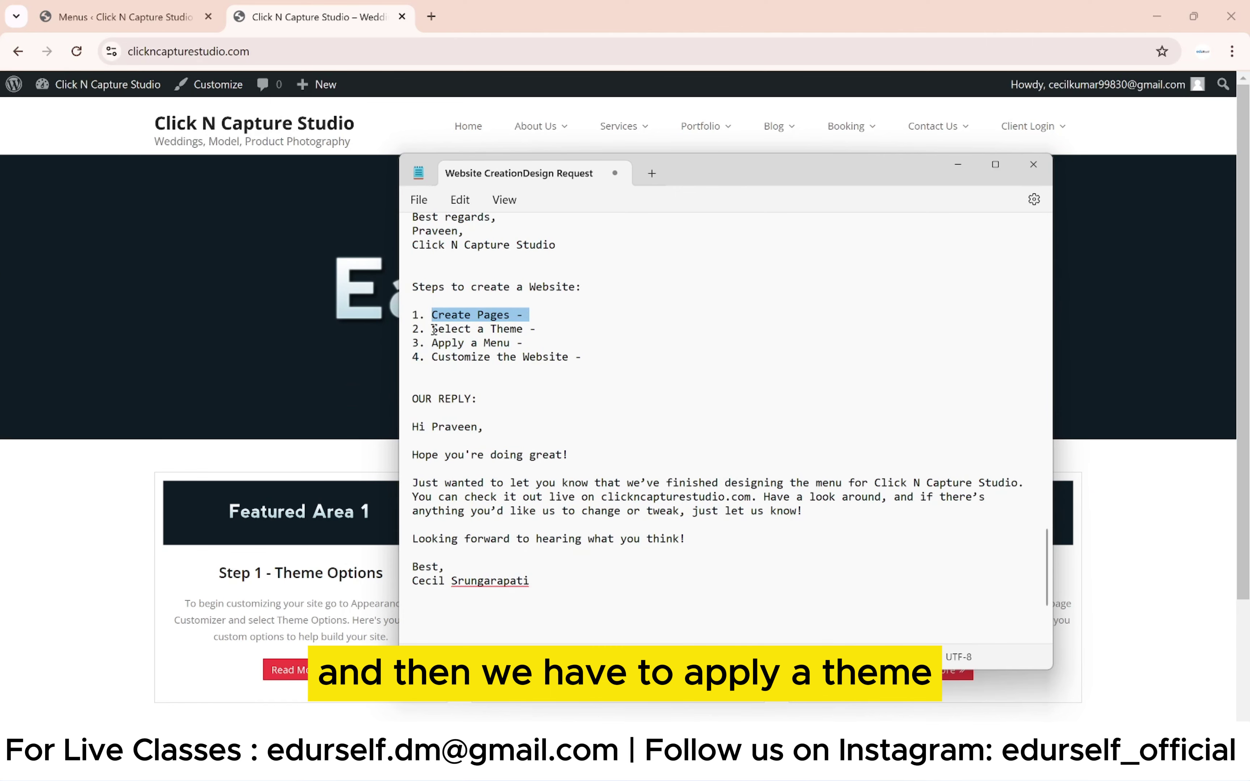
left_click_drag(434, 329, 546, 332)
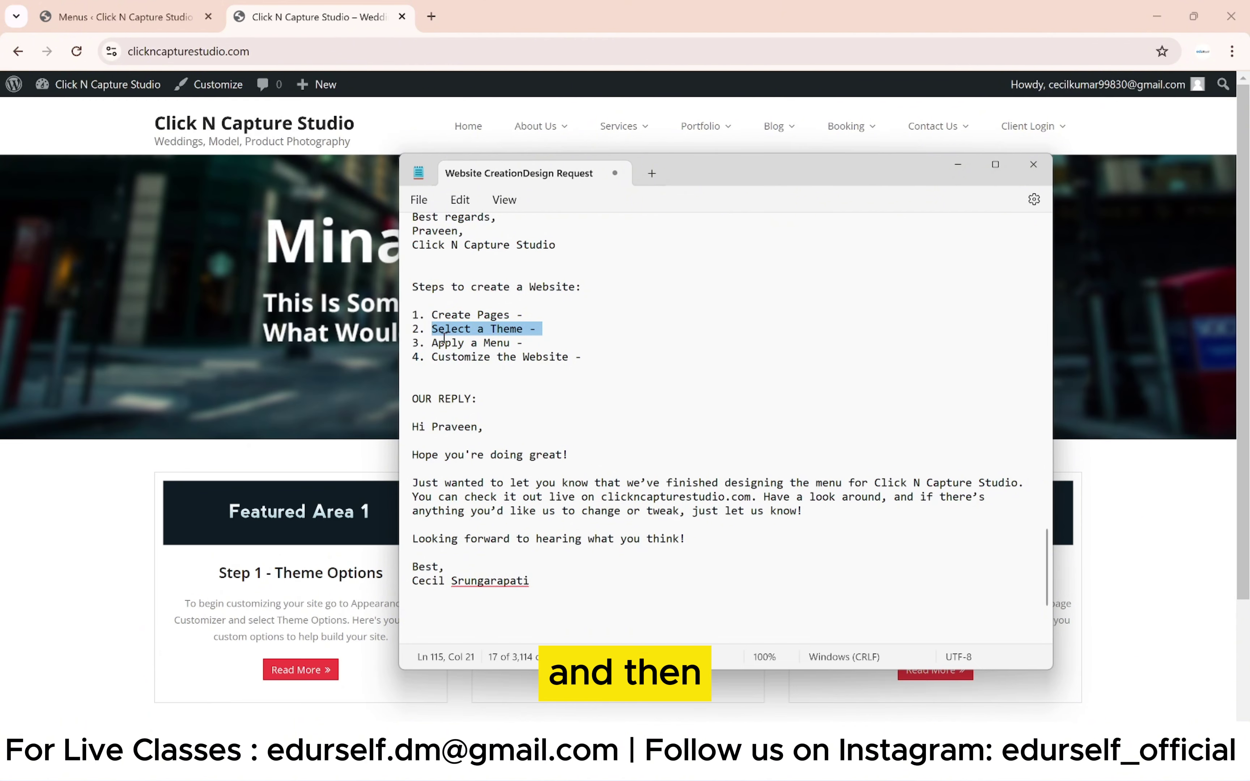
left_click_drag(432, 342, 523, 343)
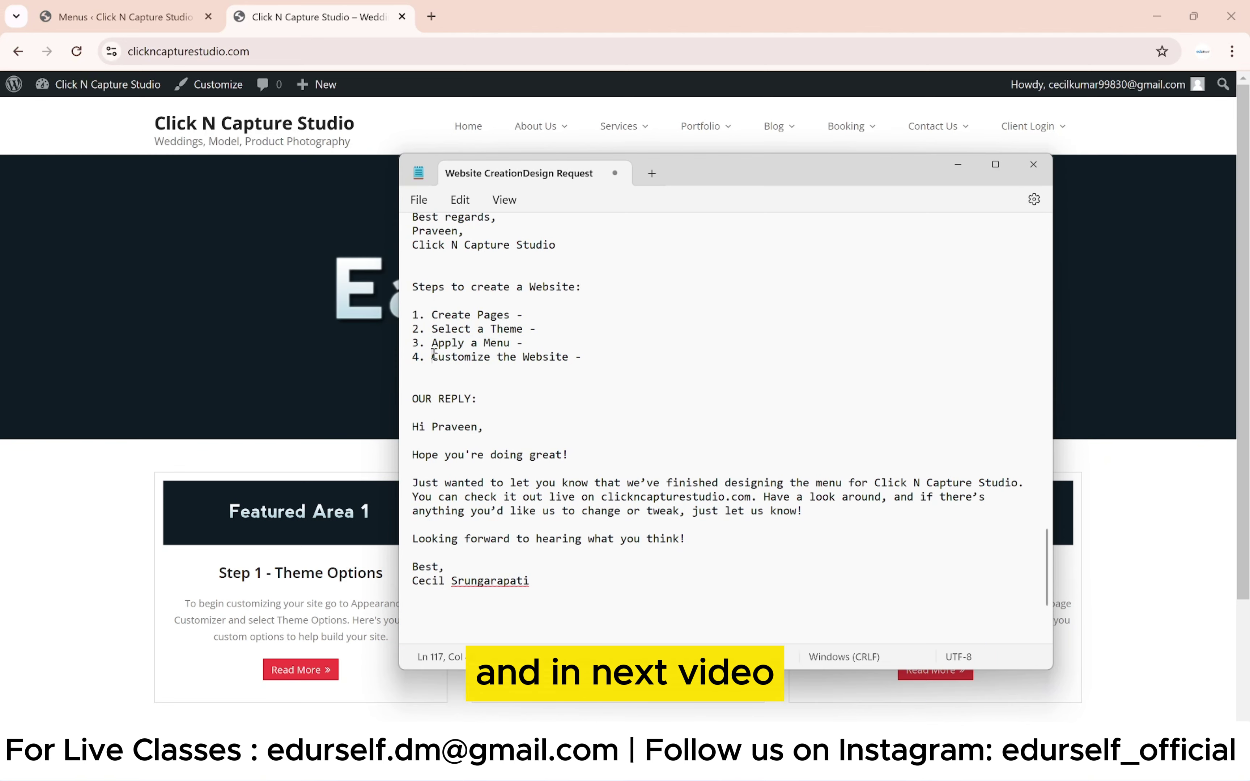
left_click_drag(432, 357, 600, 358)
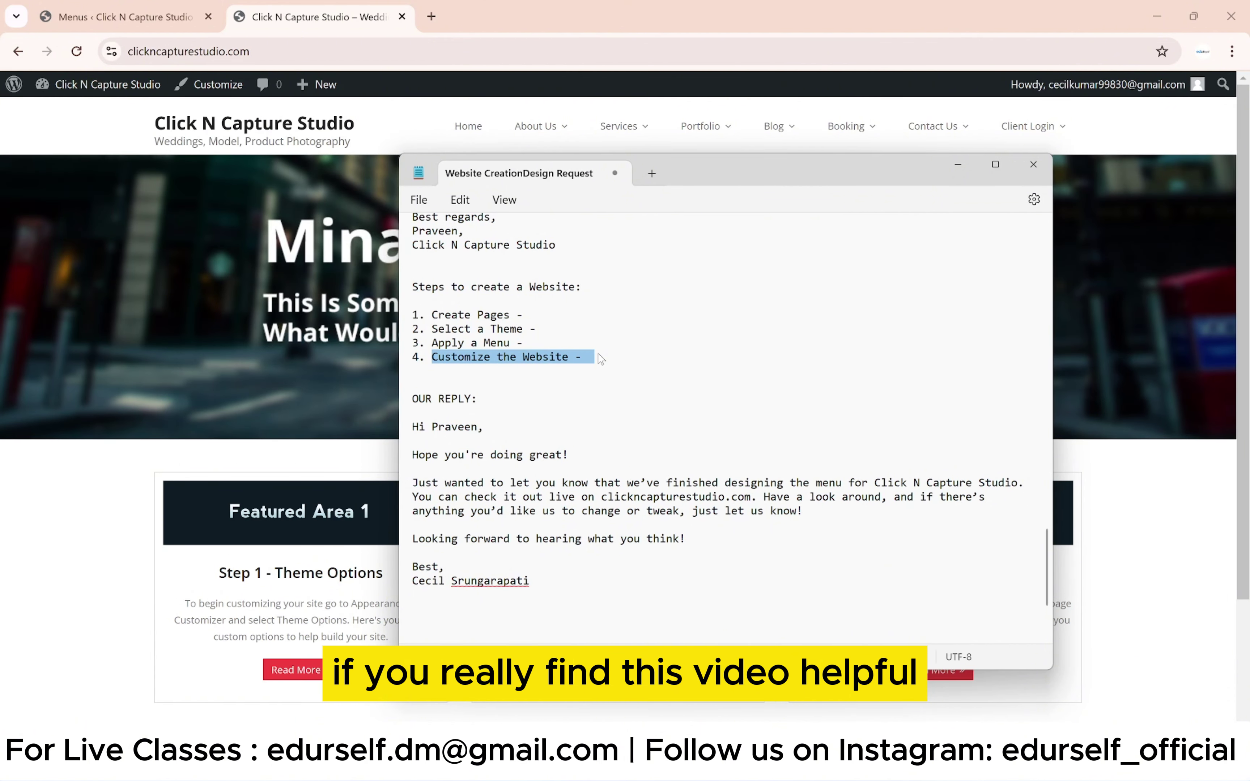
scroll(600, 359, "down", 1)
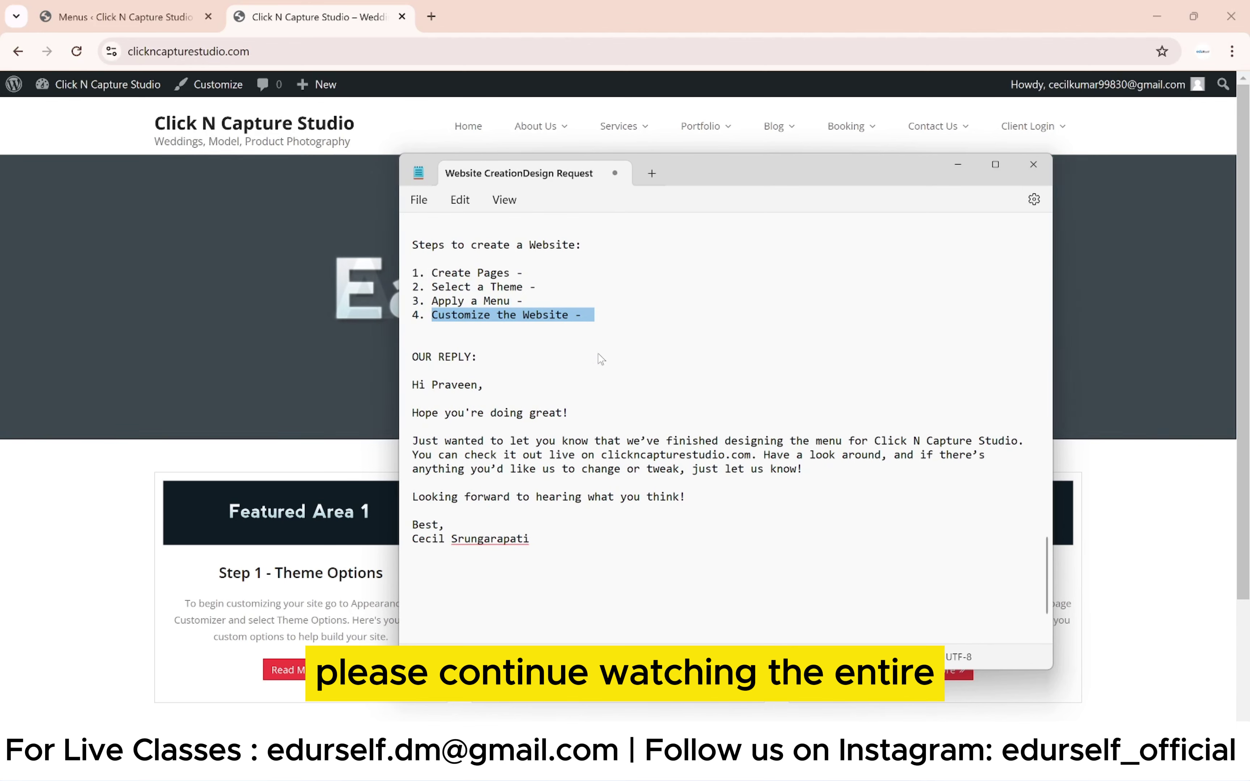